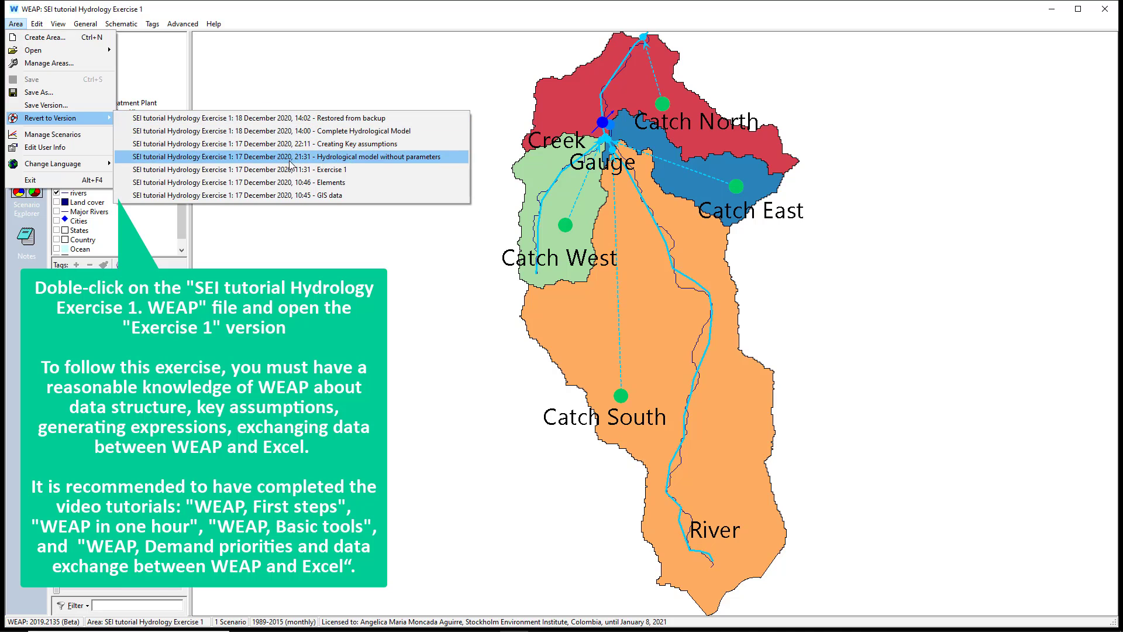
Step: Revert the SEI tutorial Hydrology Exercise 1 area to the version saved as "Exercise 1"
click(290, 169)
click(538, 342)
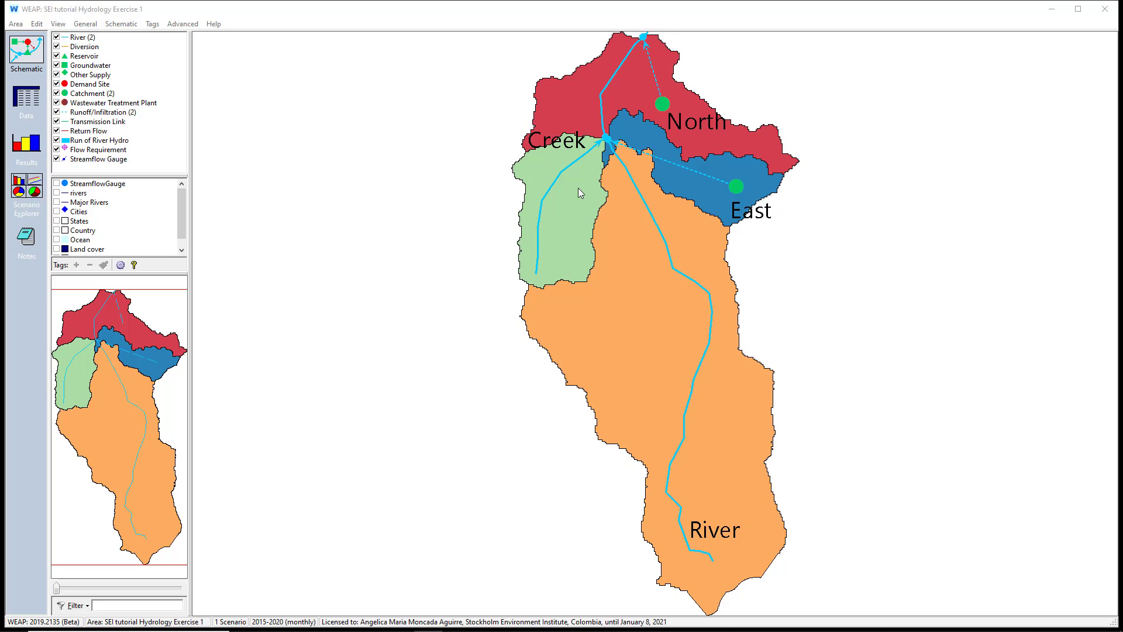
Step: Set the current accounts year to 1989 and the last scenario year to 2015, keeping 12 time steps per year without leap days
click(85, 23)
click(111, 37)
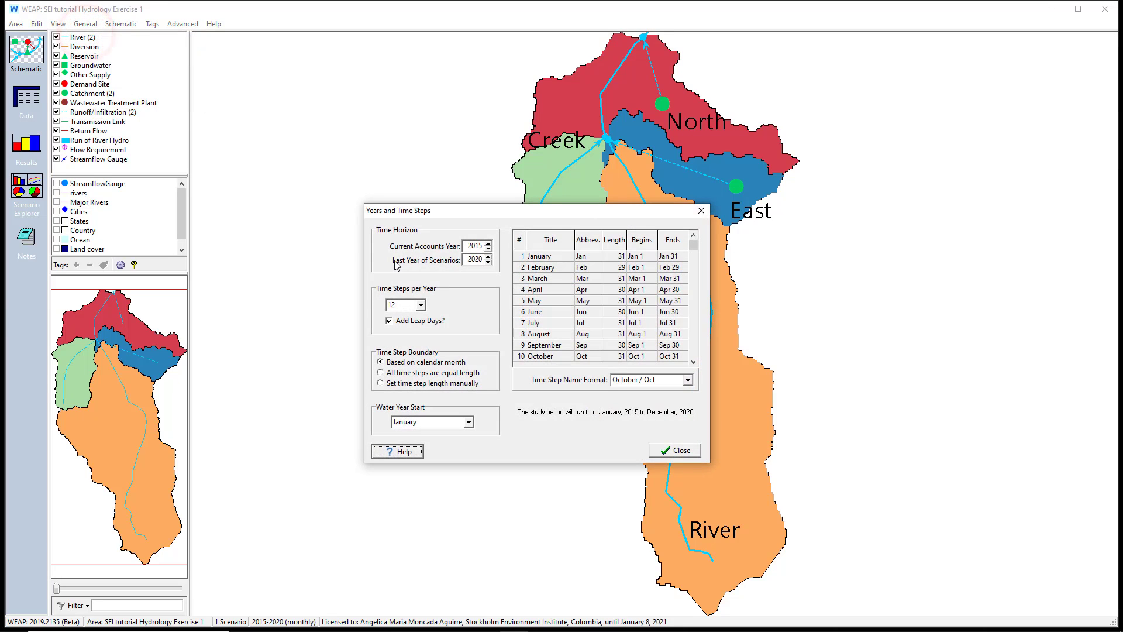
double_click(471, 245)
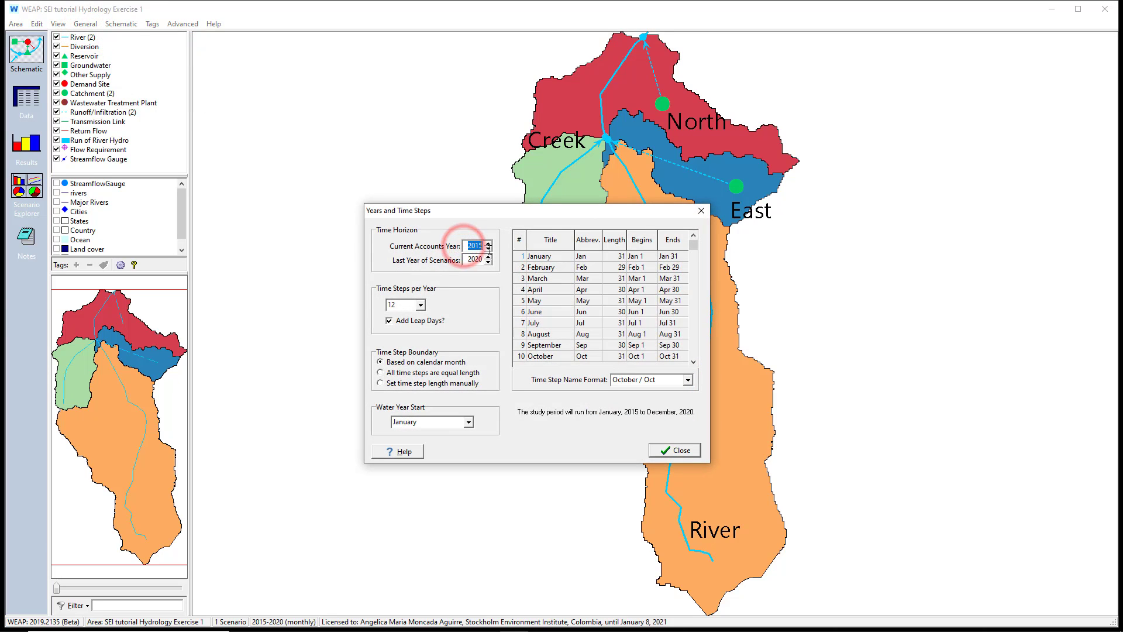
text(1989)
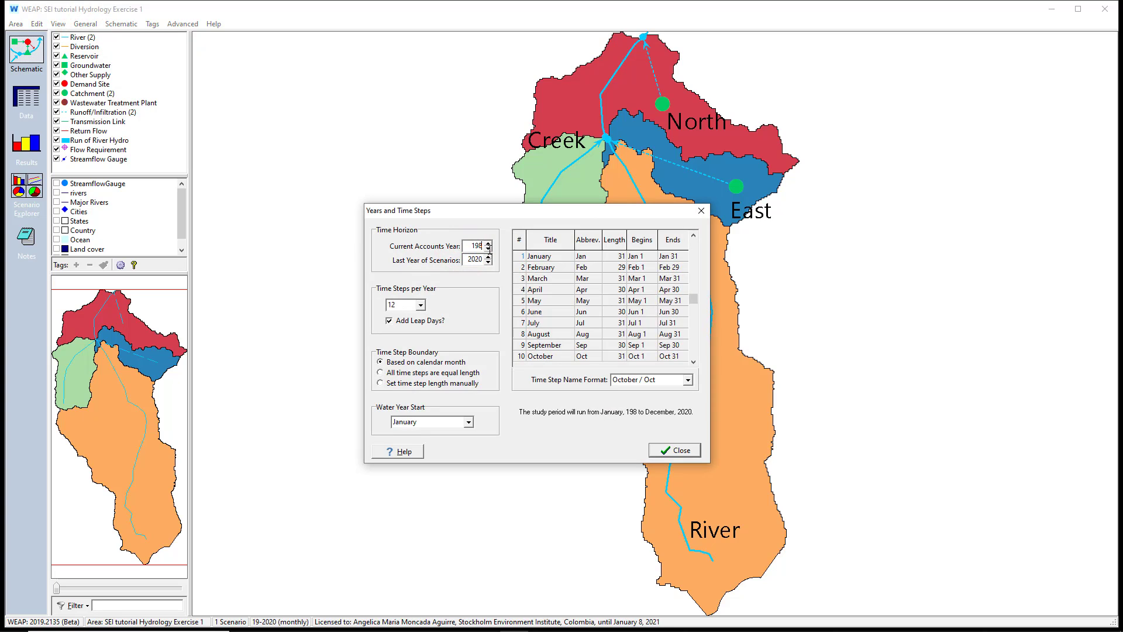
double_click(468, 258)
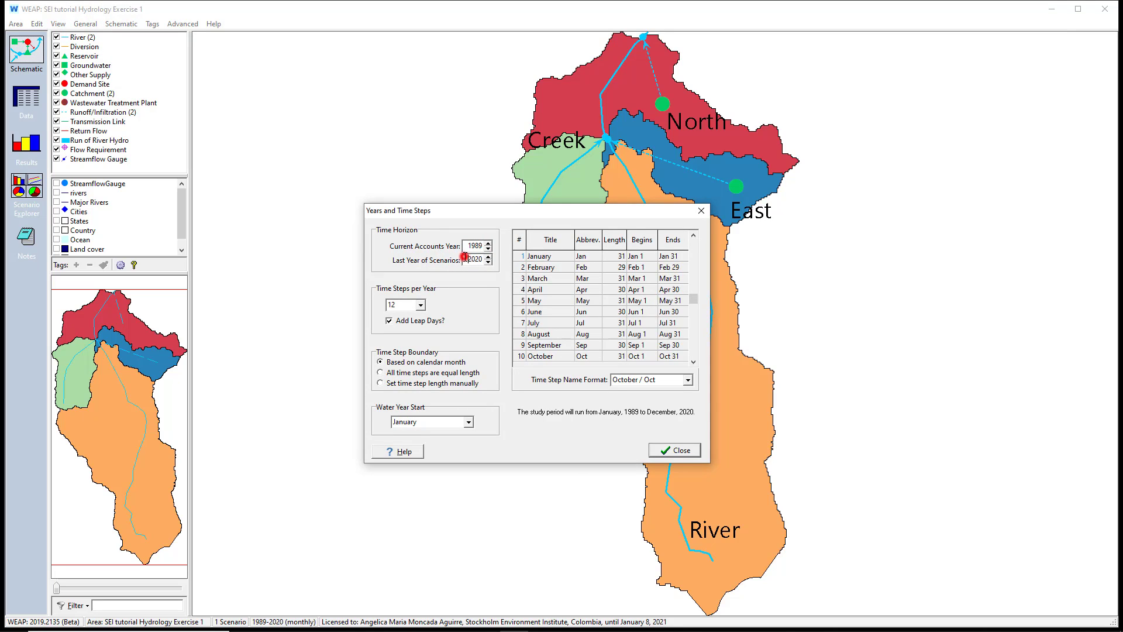
text(2015)
click(416, 305)
click(408, 335)
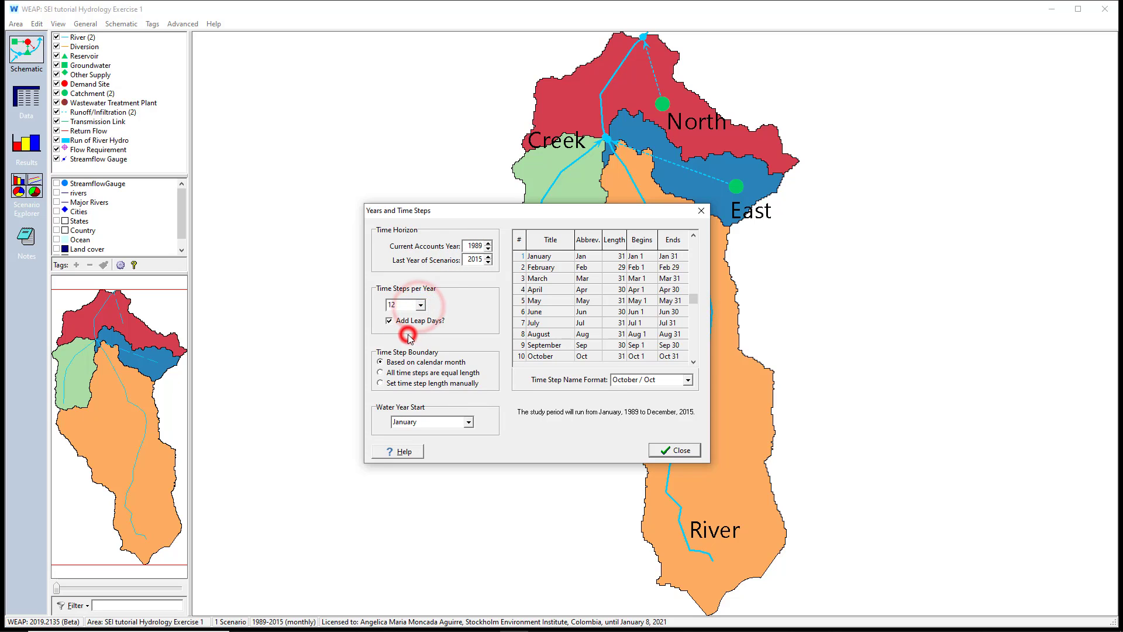
click(439, 321)
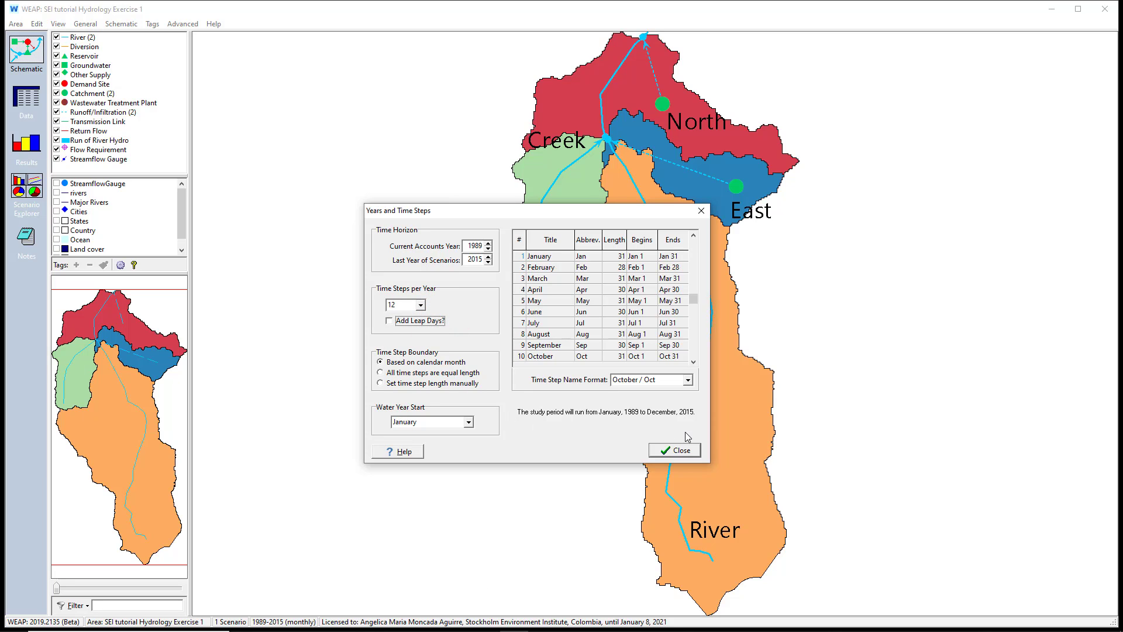
click(677, 450)
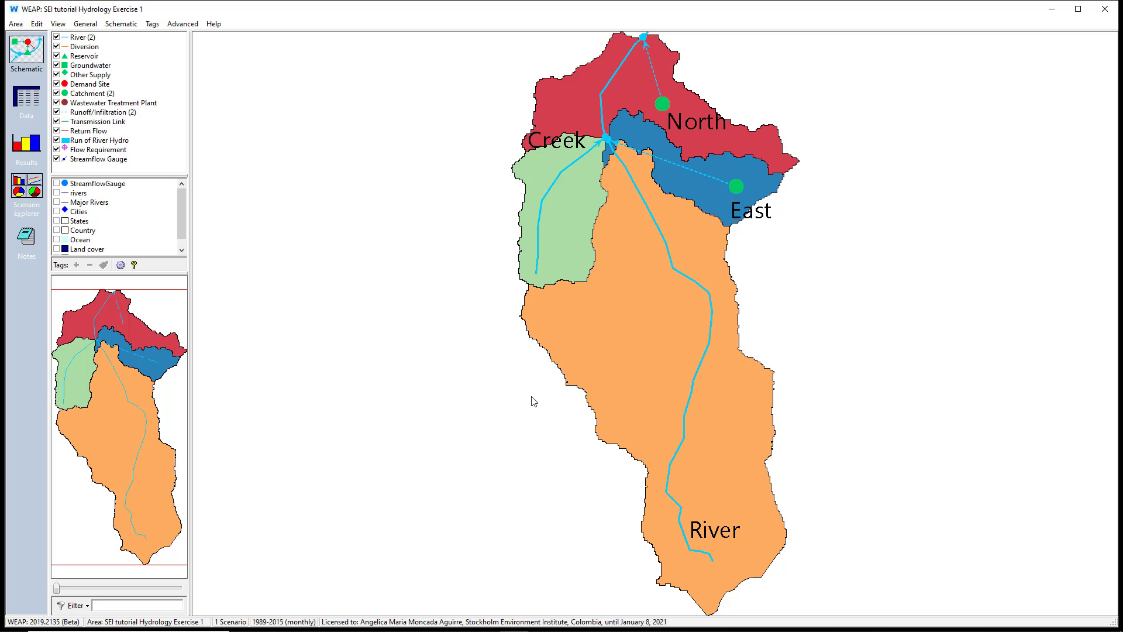
Step: Examine the Demand Sites and Catchments branch in the data view, and return to the schematic
click(26, 97)
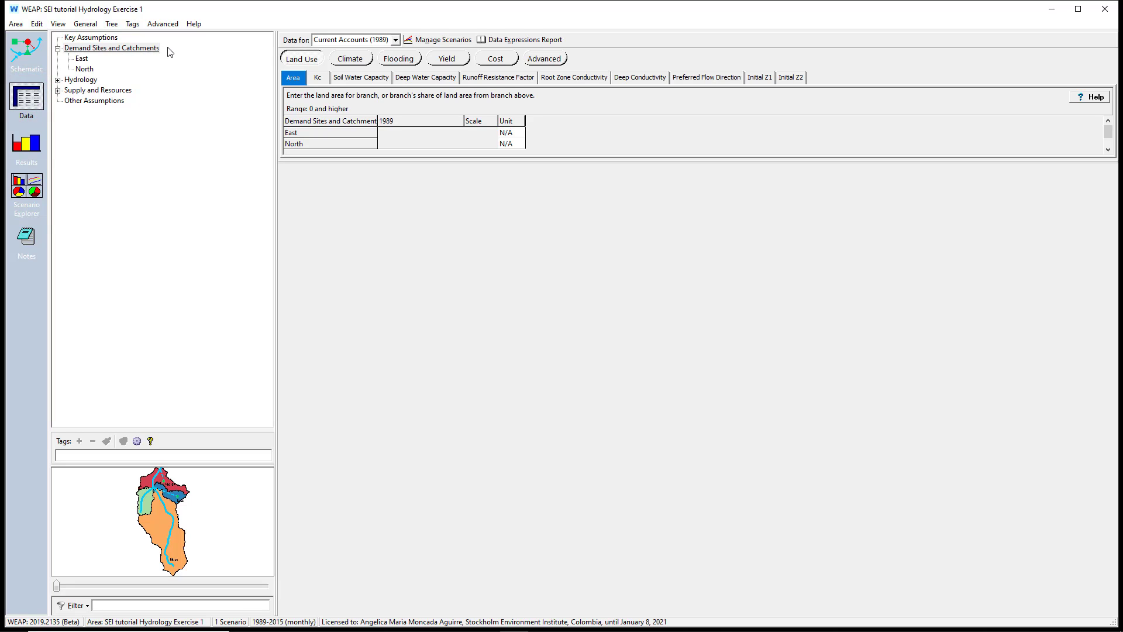
right_click(82, 48)
click(127, 94)
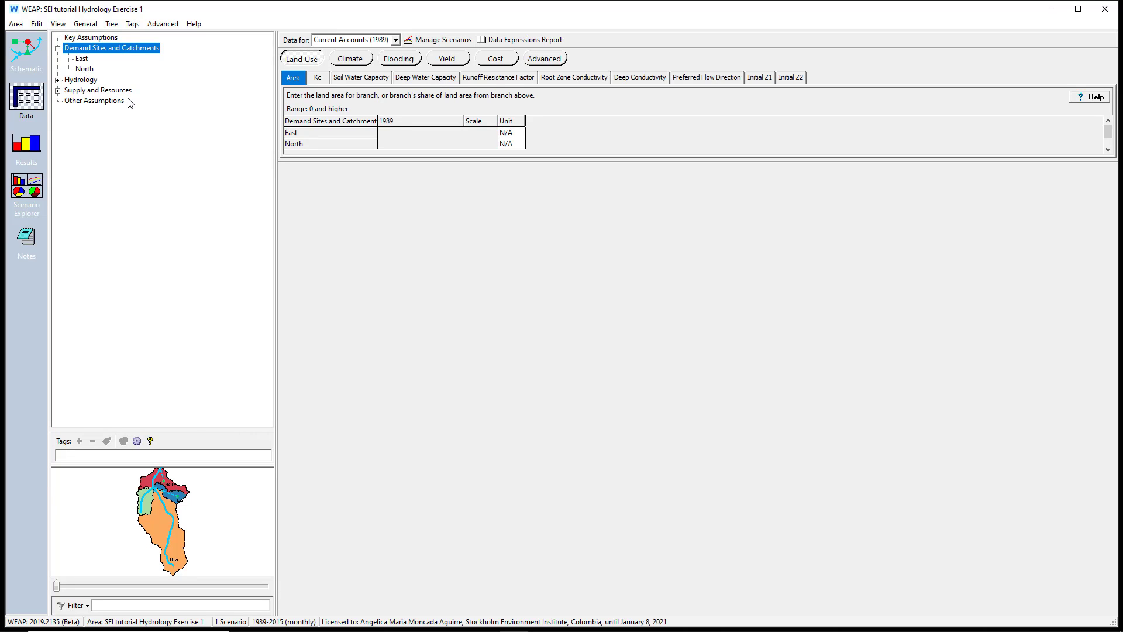
click(19, 63)
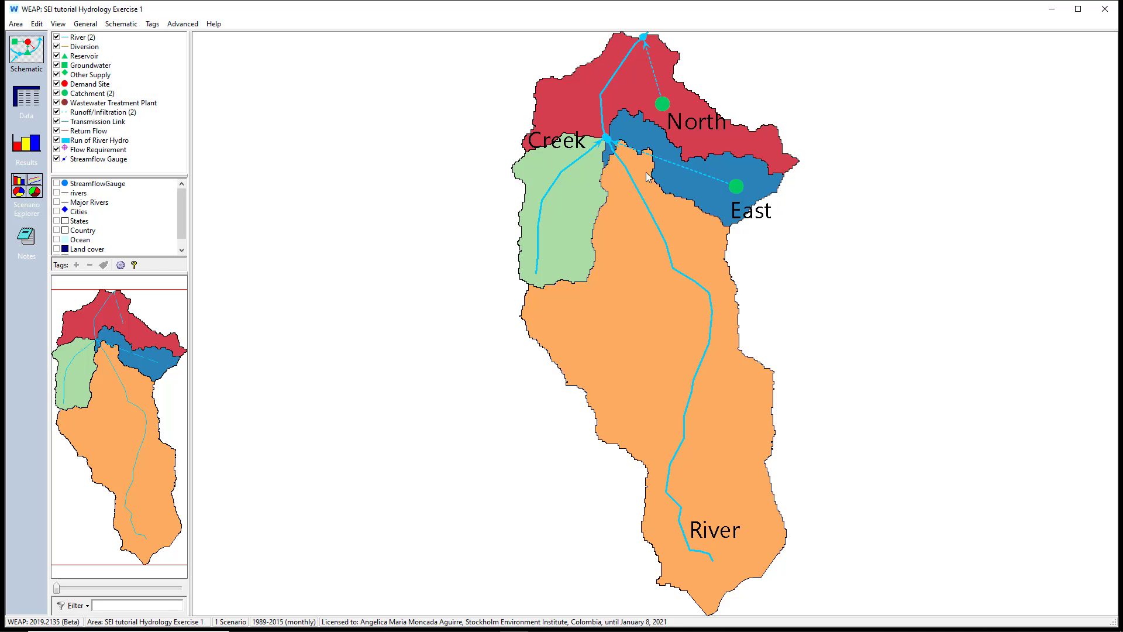
Step: Rename the North catchment as "Catch North"
right_click(663, 106)
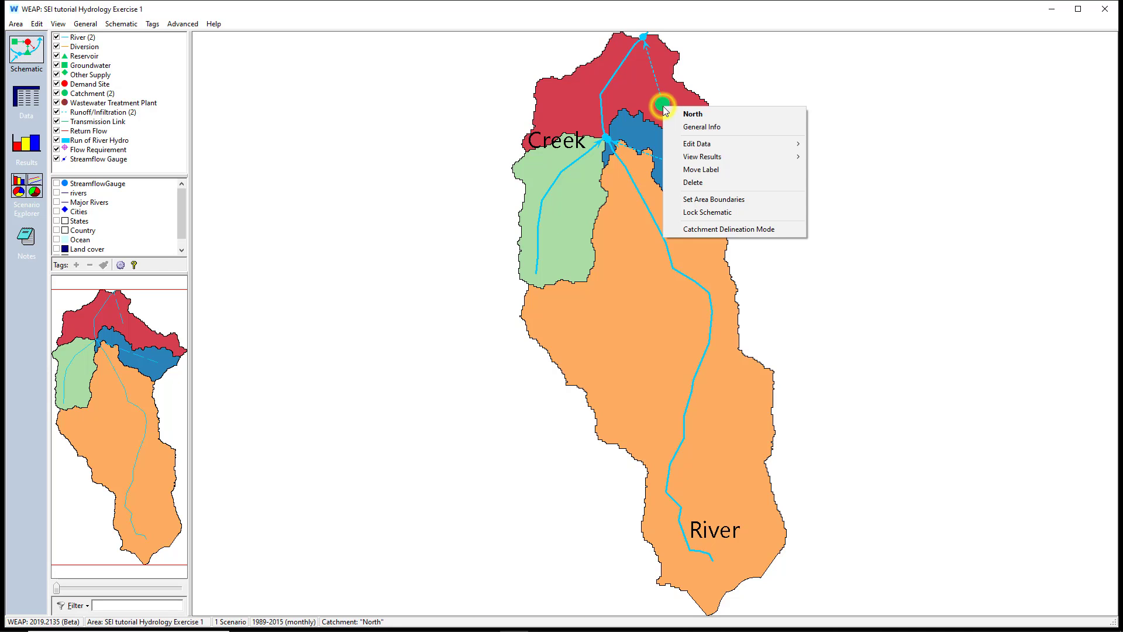
click(689, 128)
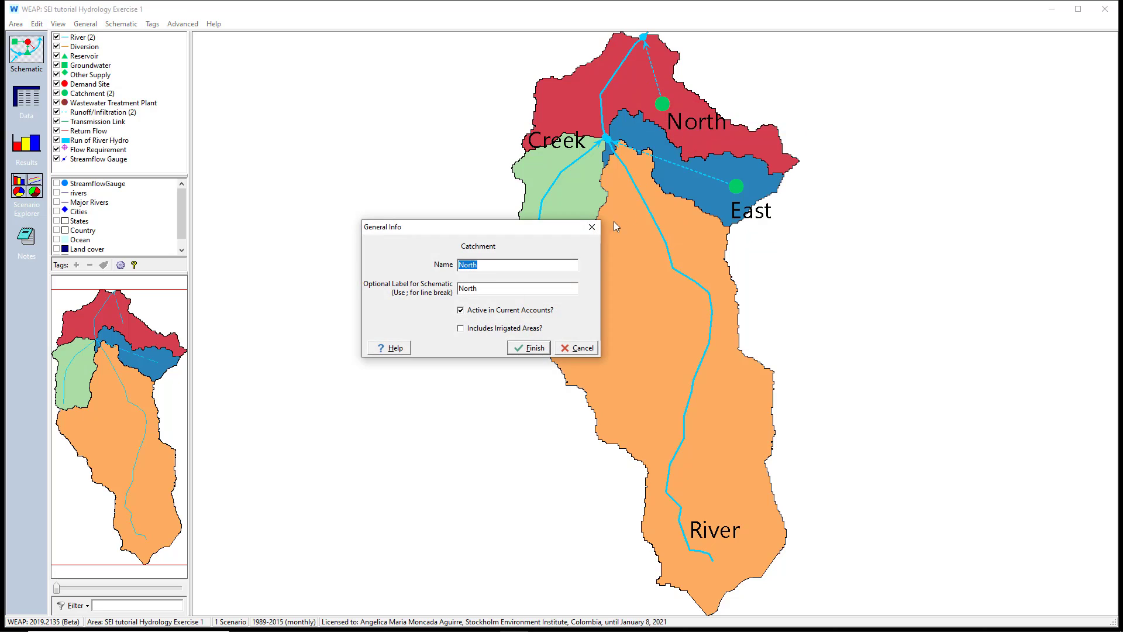
click(461, 265)
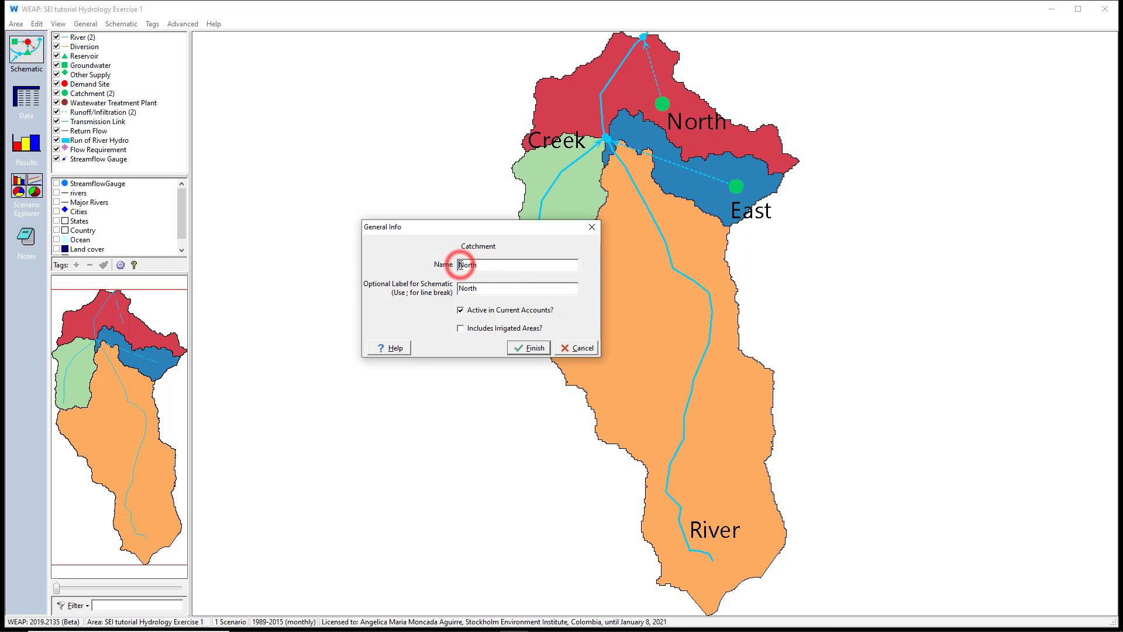
text(Catch)
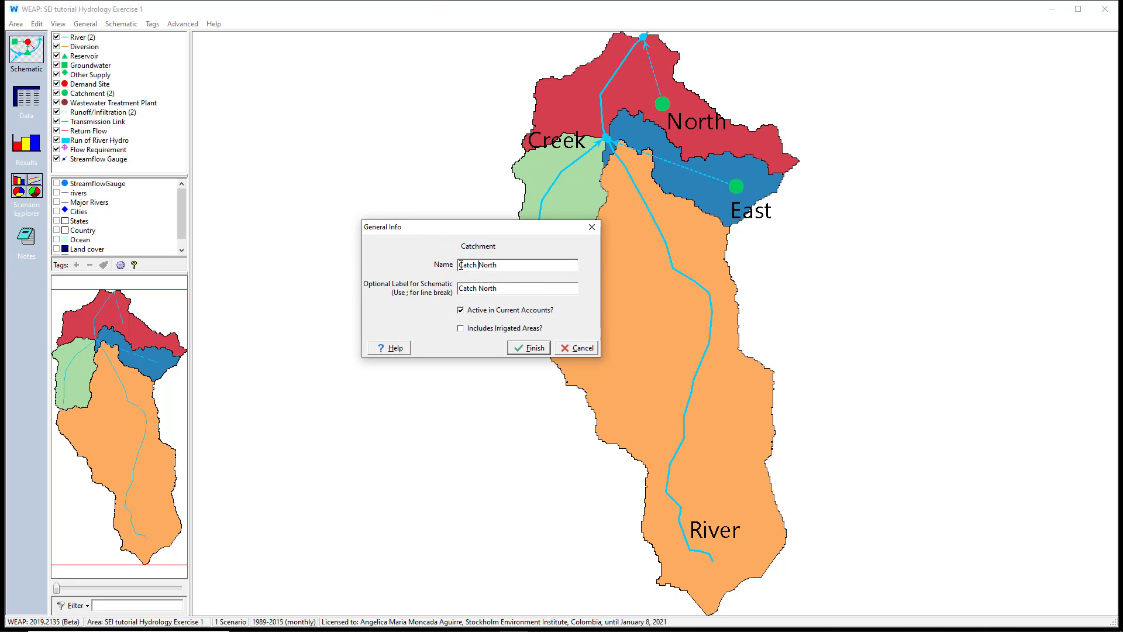
click(519, 348)
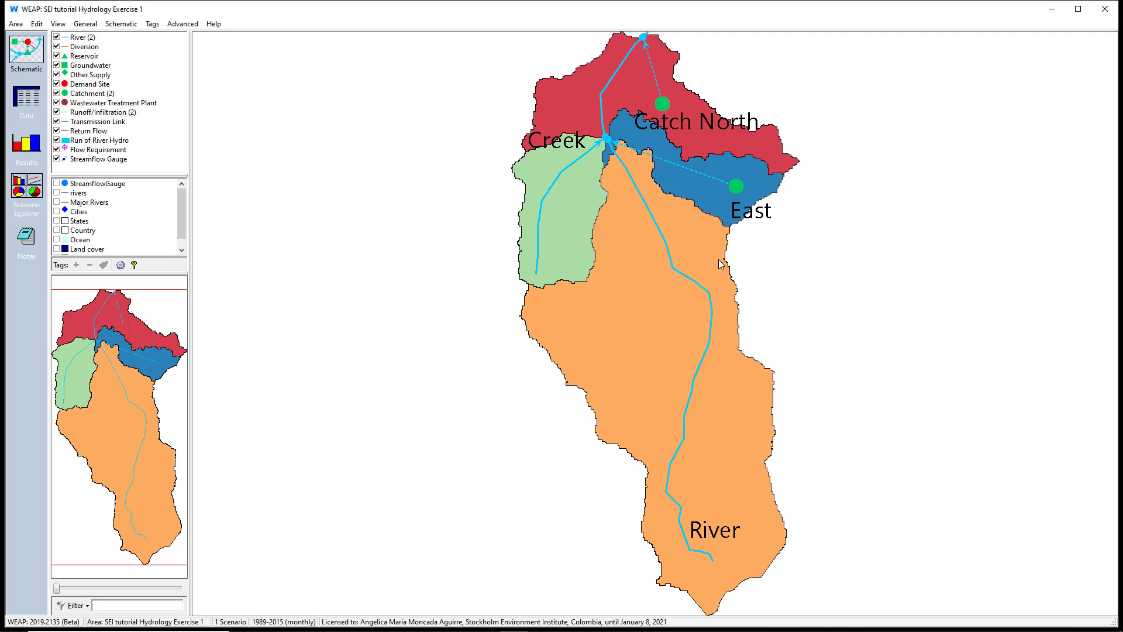
Step: Rename the East catchment as "Catch East"
right_click(736, 200)
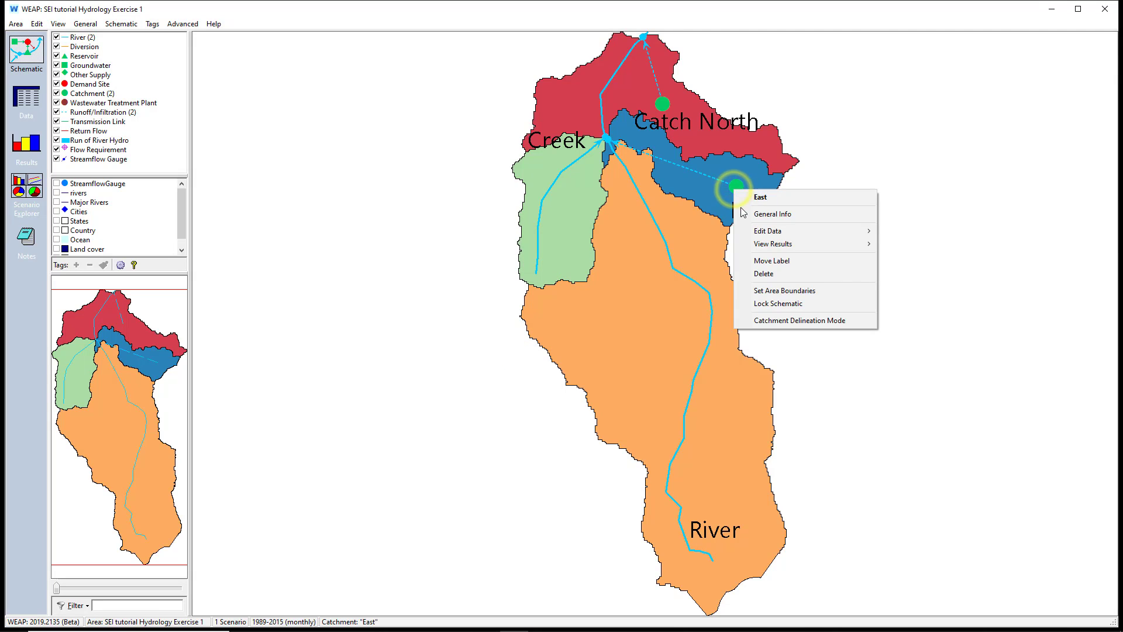
click(746, 213)
click(460, 265)
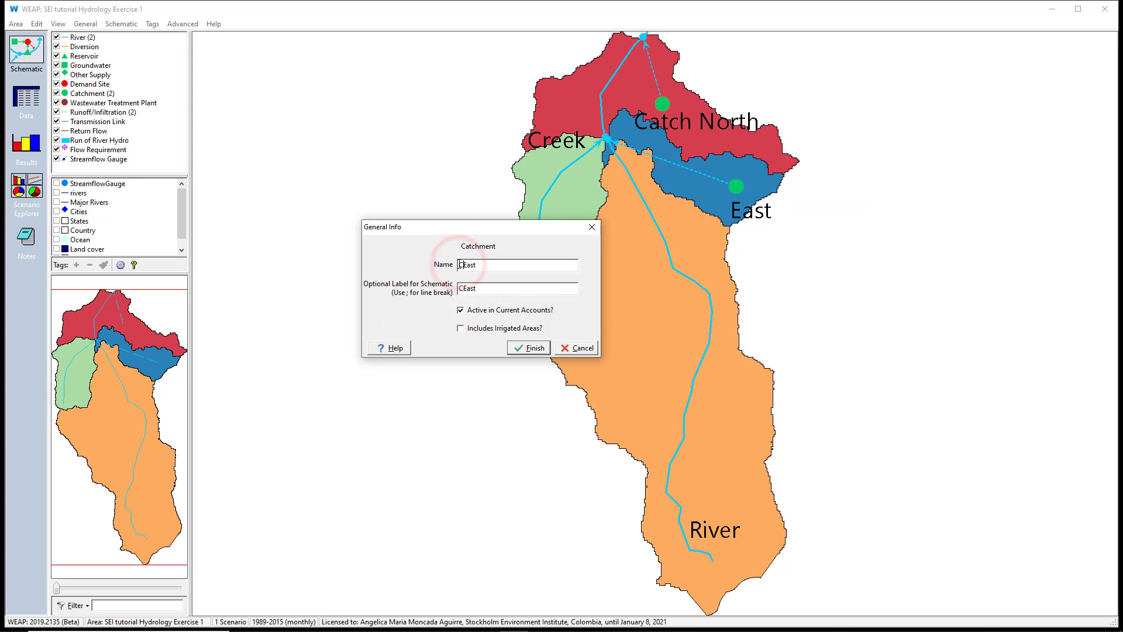
text(Catch)
key(Return)
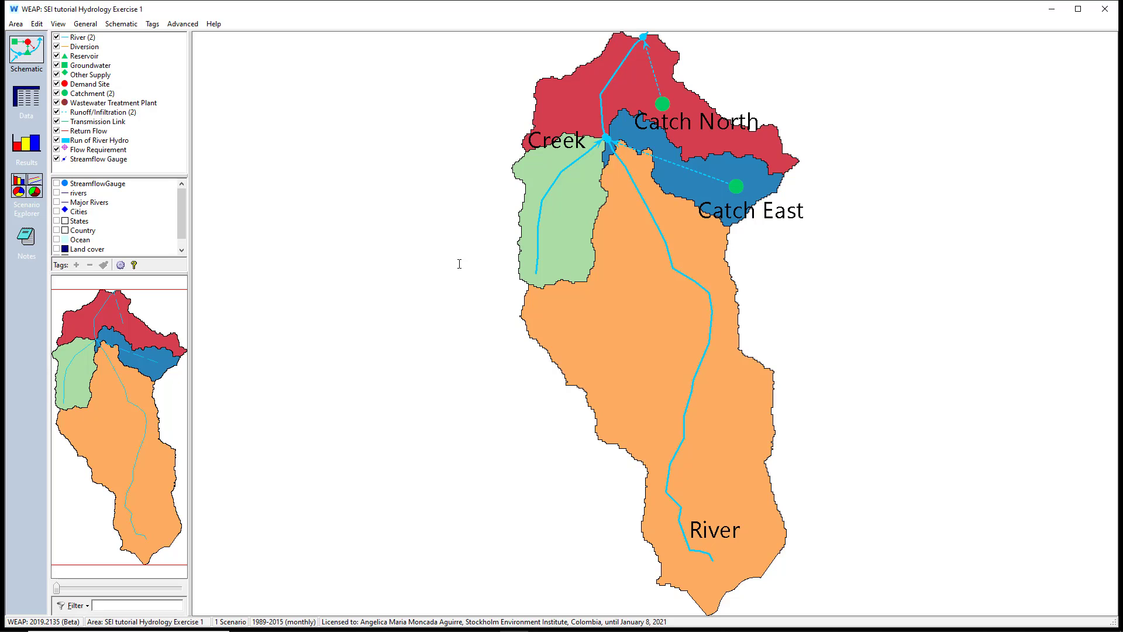
Step: Add a catchment named "Catch South" in the orange southern area, without using Catchment Delineation Mode
click(105, 95)
drag(105, 95, 420, 200)
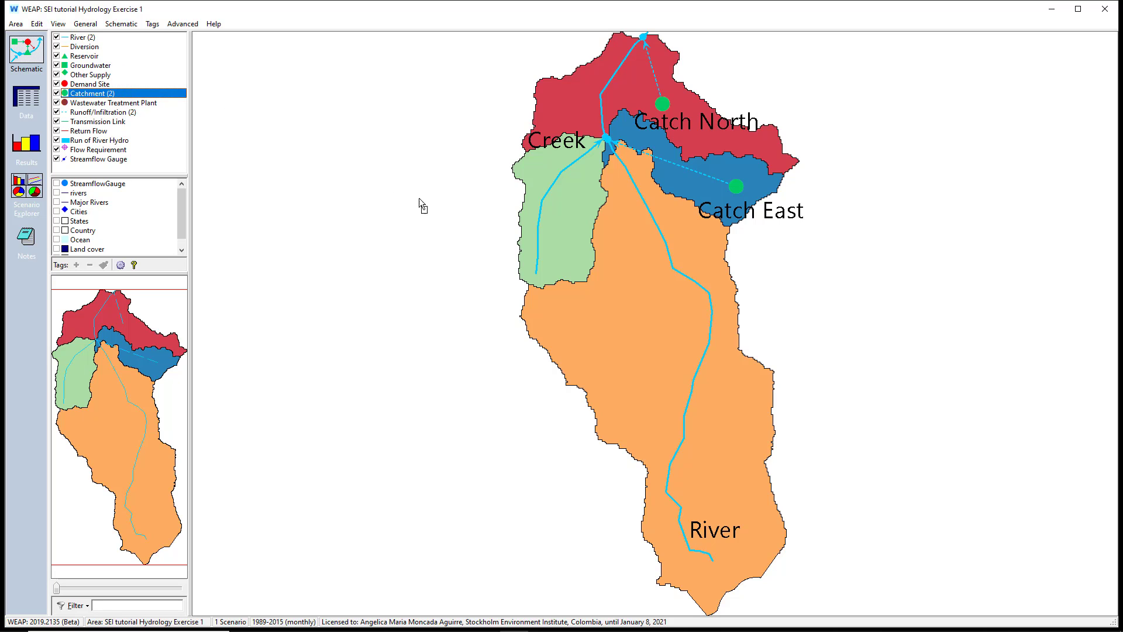
drag(643, 363, 644, 362)
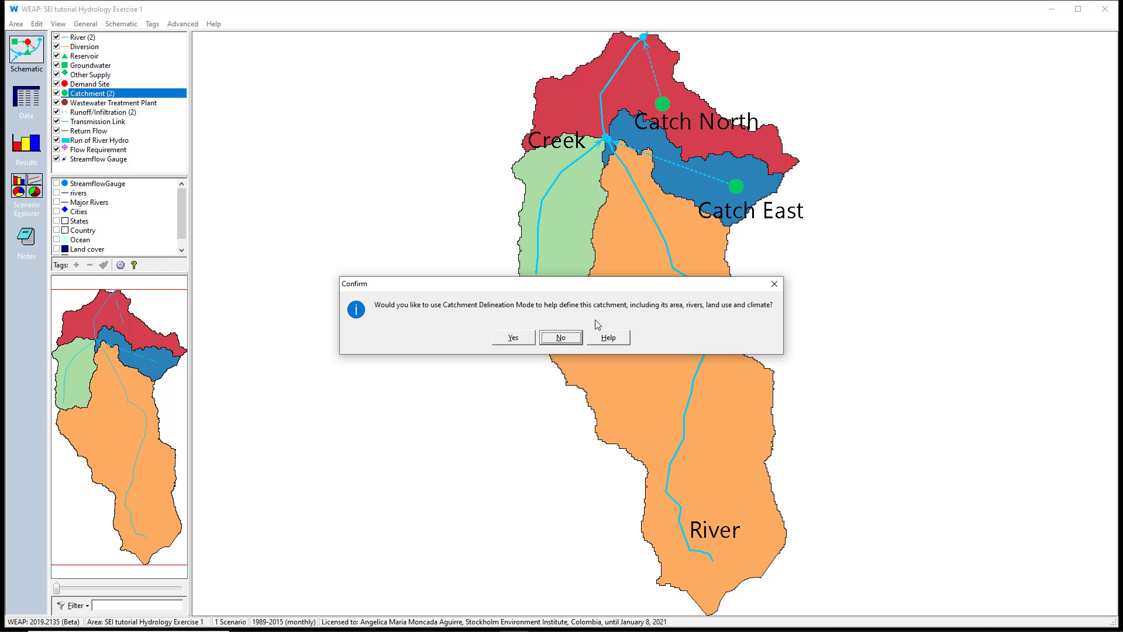
click(566, 337)
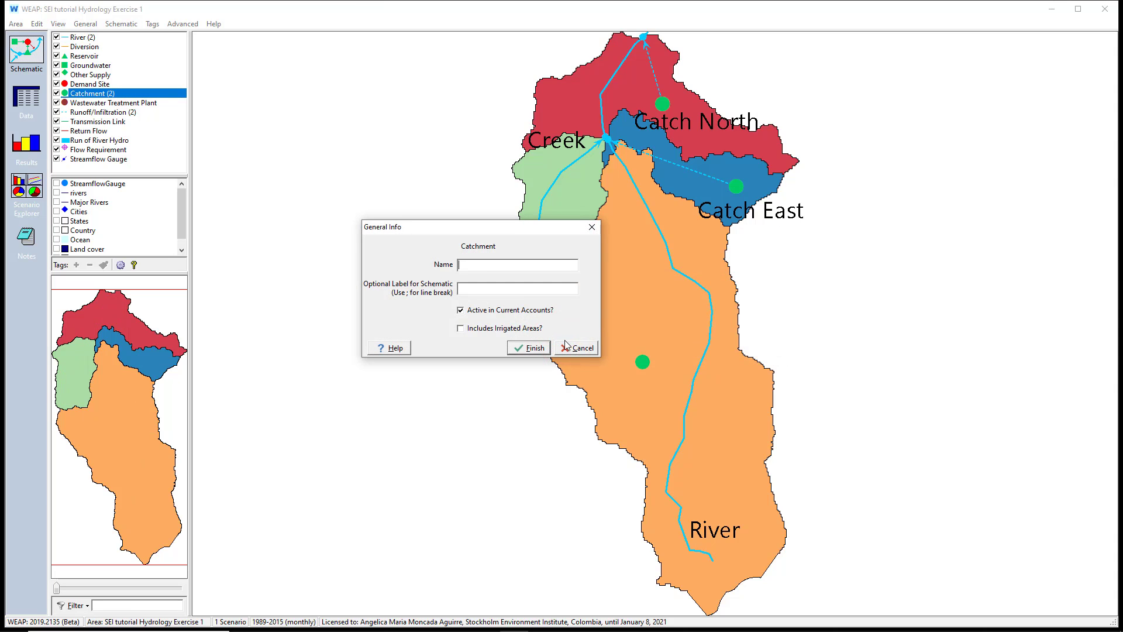
text(Catch South)
click(531, 349)
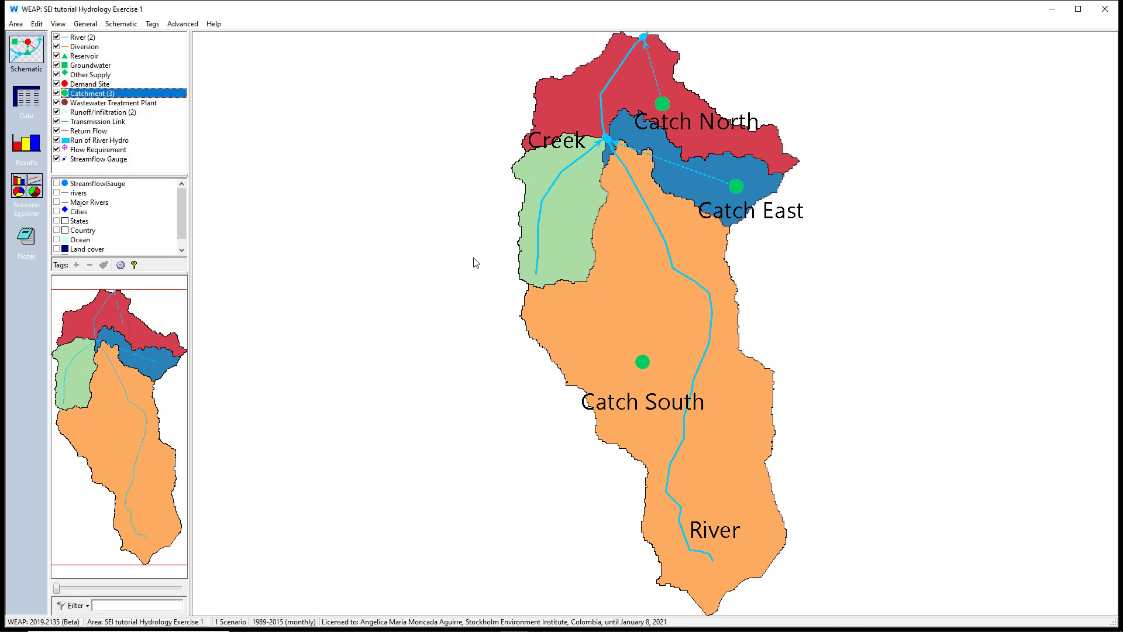
Step: Add a catchment named "Catch West" in the green western area
drag(89, 95, 565, 242)
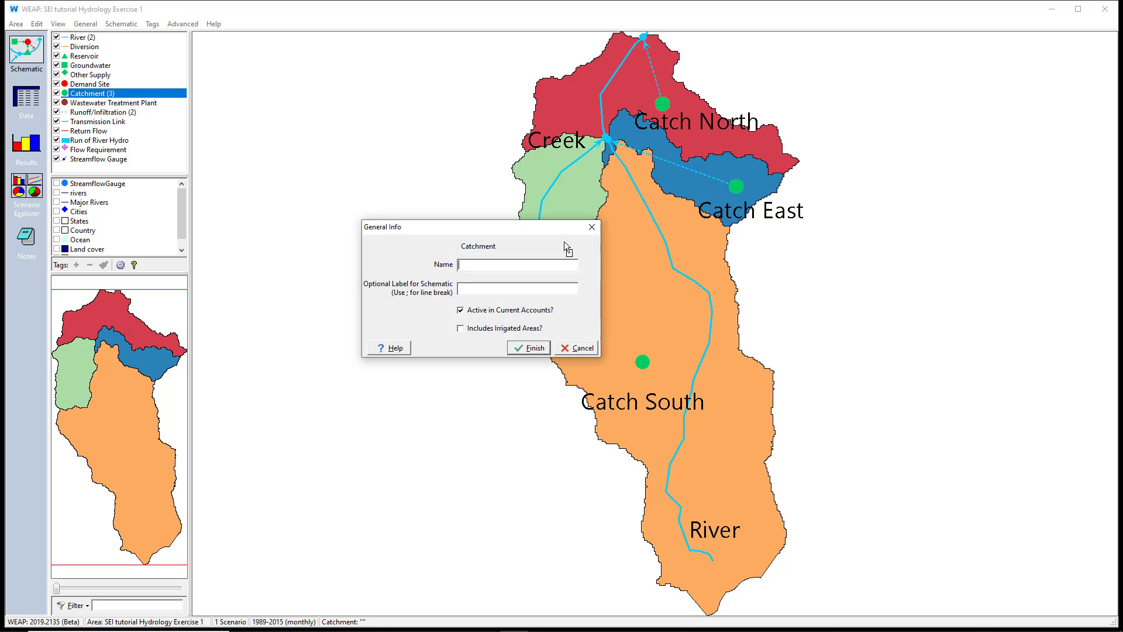
text(Catch West)
click(517, 350)
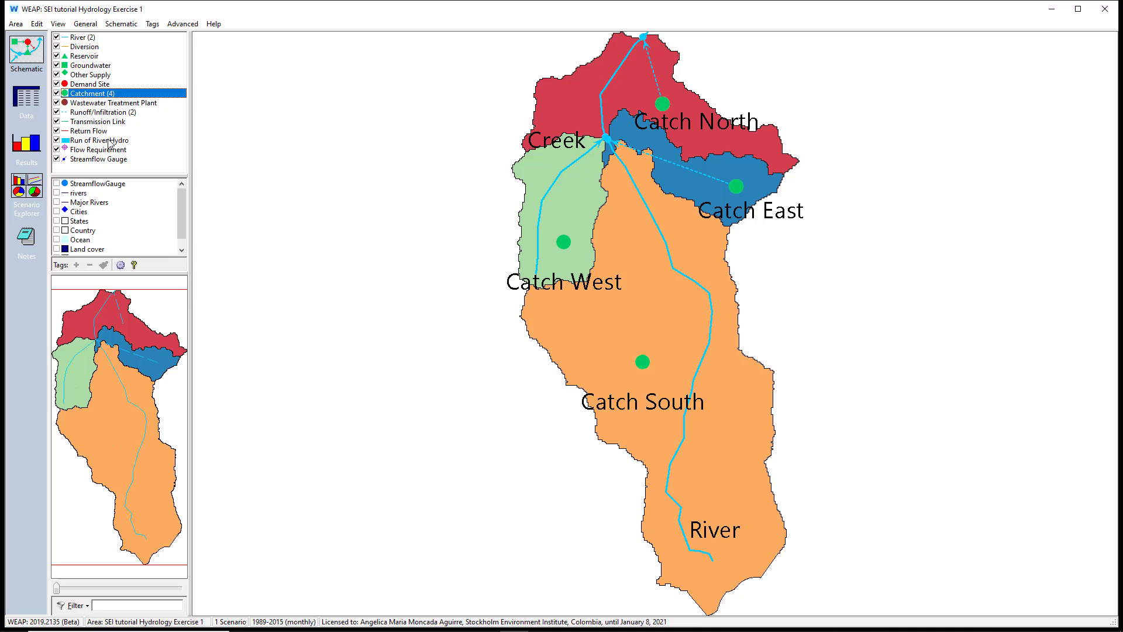
Step: Create a runoff/infiltration link from Catch South to River and accept it as the river's headflow
click(106, 66)
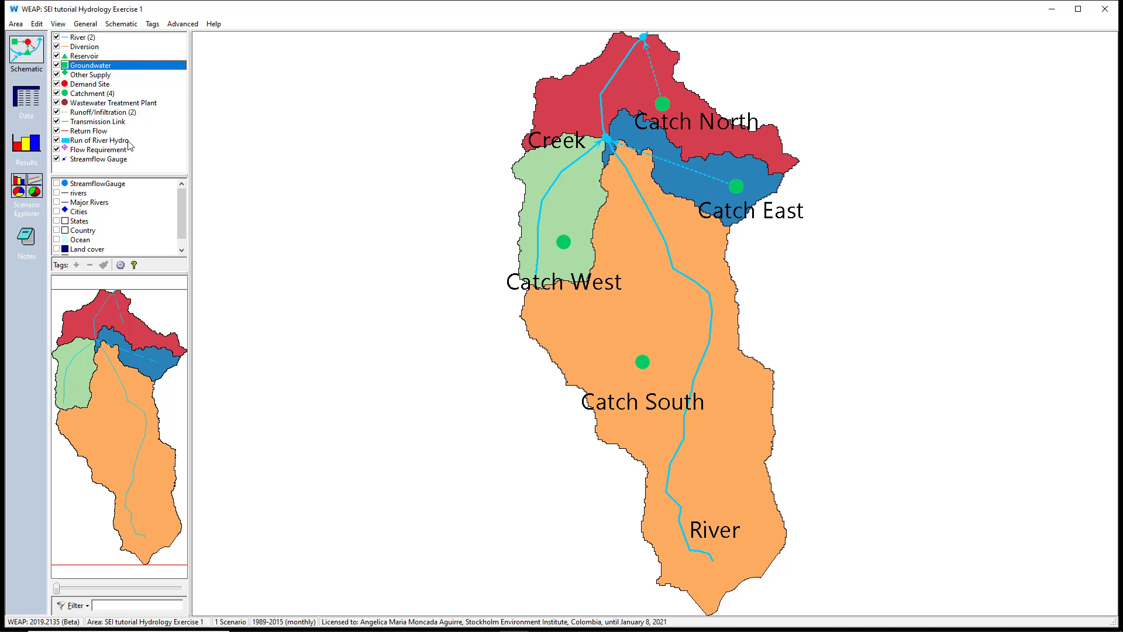
click(99, 113)
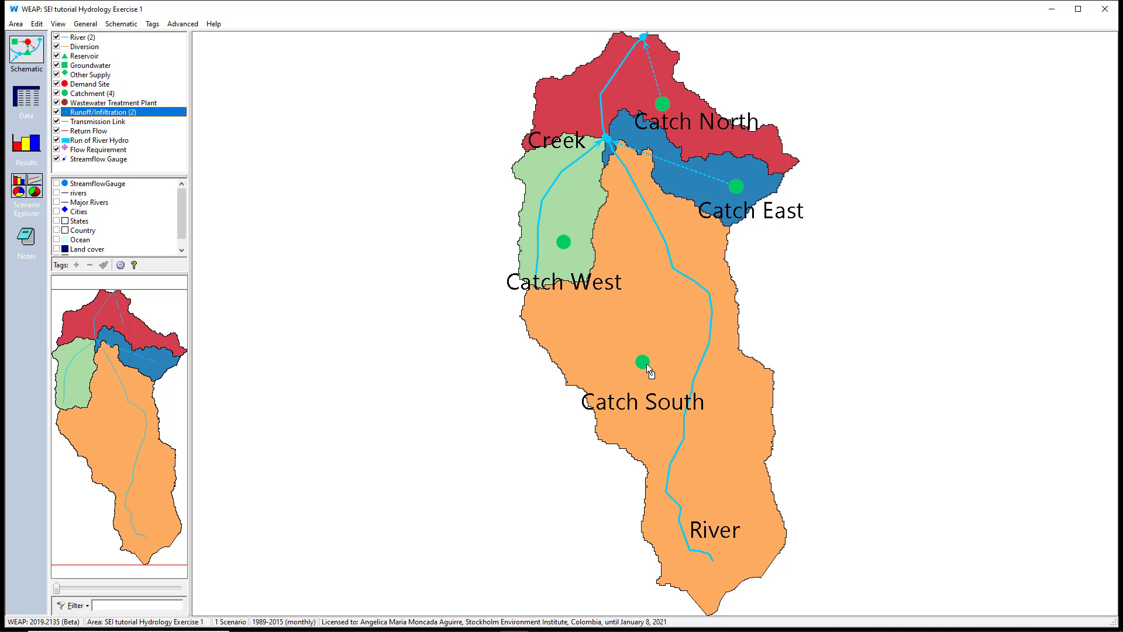
drag(647, 363, 646, 362)
click(679, 450)
click(615, 153)
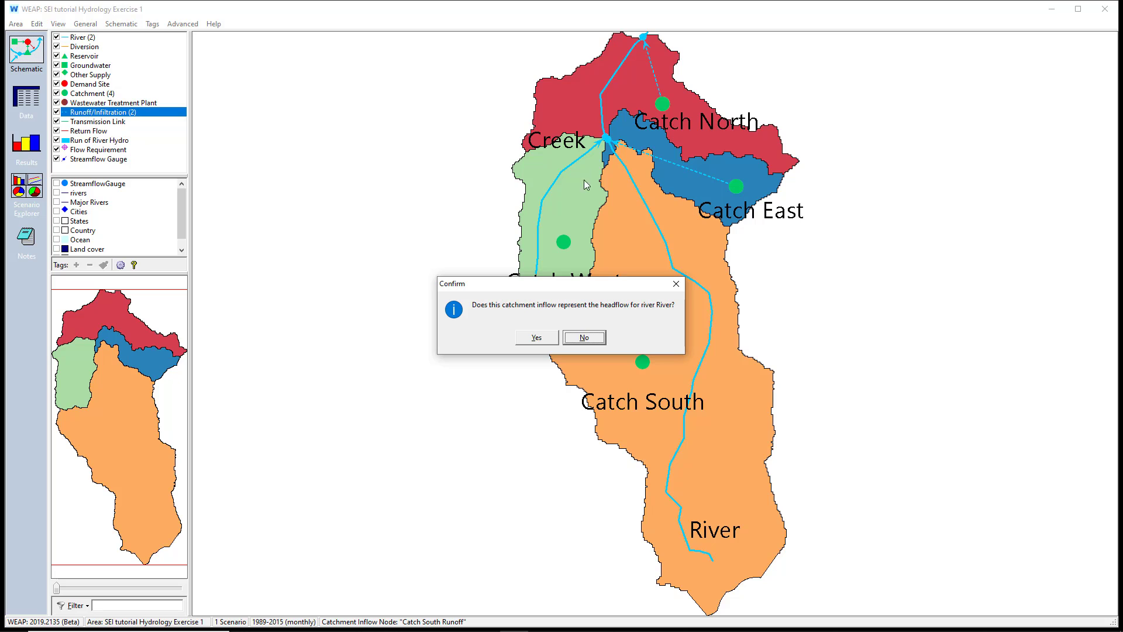
click(534, 343)
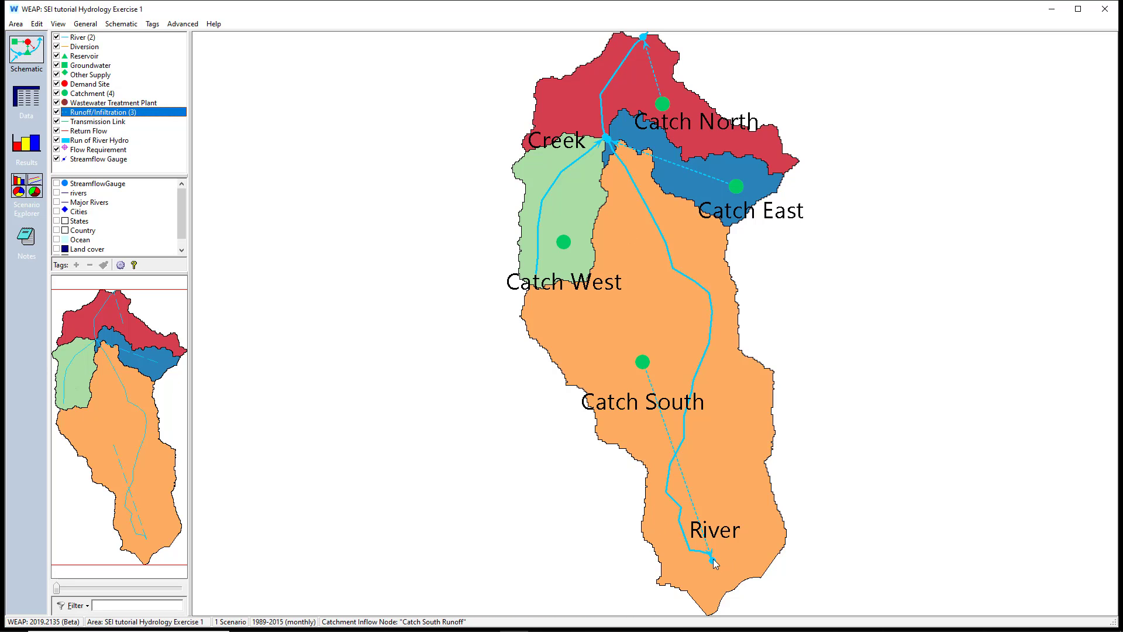
Step: Move the Catch South inflow node to just above River's confluence with Creek, giving up its headflow role, and shift the Catch South node slightly
drag(714, 559, 615, 153)
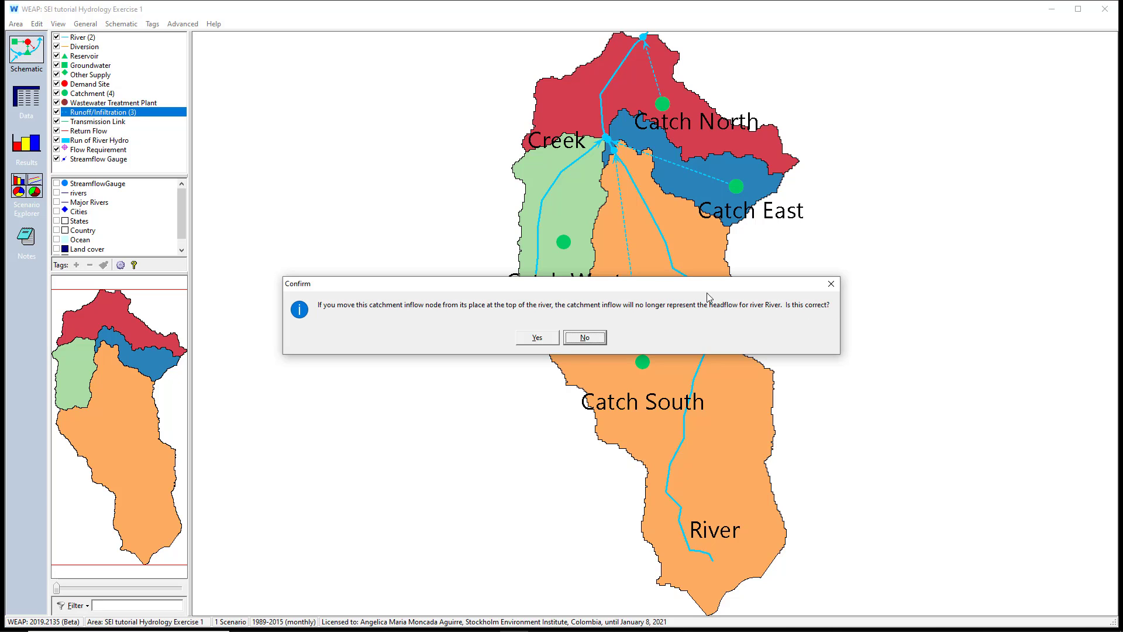
click(541, 338)
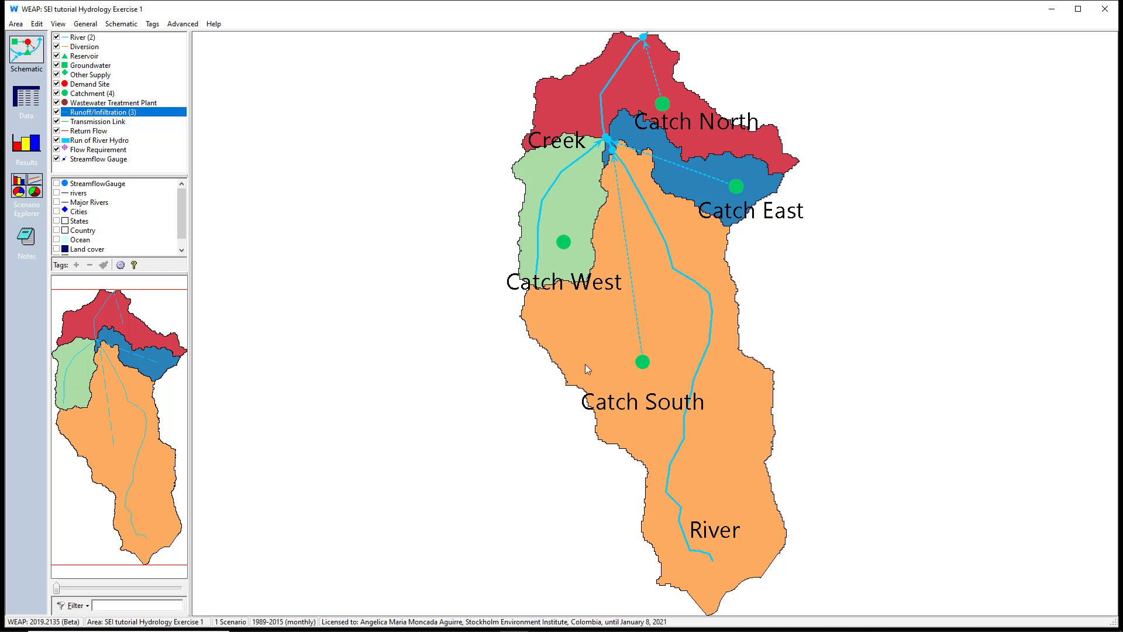
mouse_move(643, 362)
mouse_down()
mouse_move(576, 356)
mouse_move(640, 349)
mouse_up()
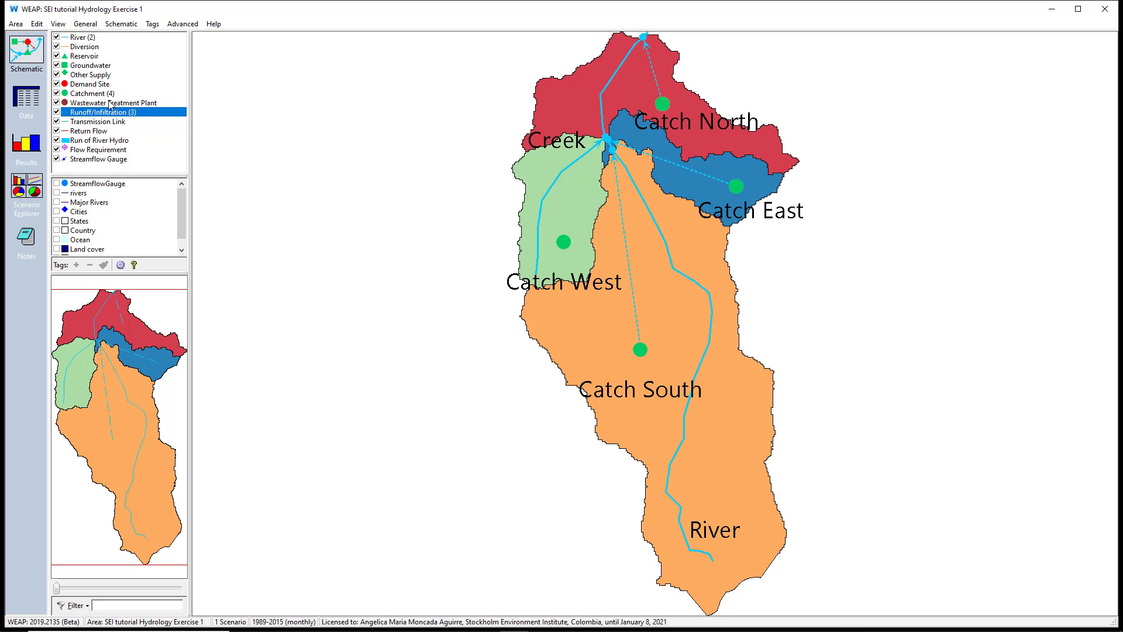
Step: Create a runoff/infiltration link from Catch West to Creek just upstream of the confluence, declining it as the creek's headflow
drag(100, 109, 565, 245)
click(596, 148)
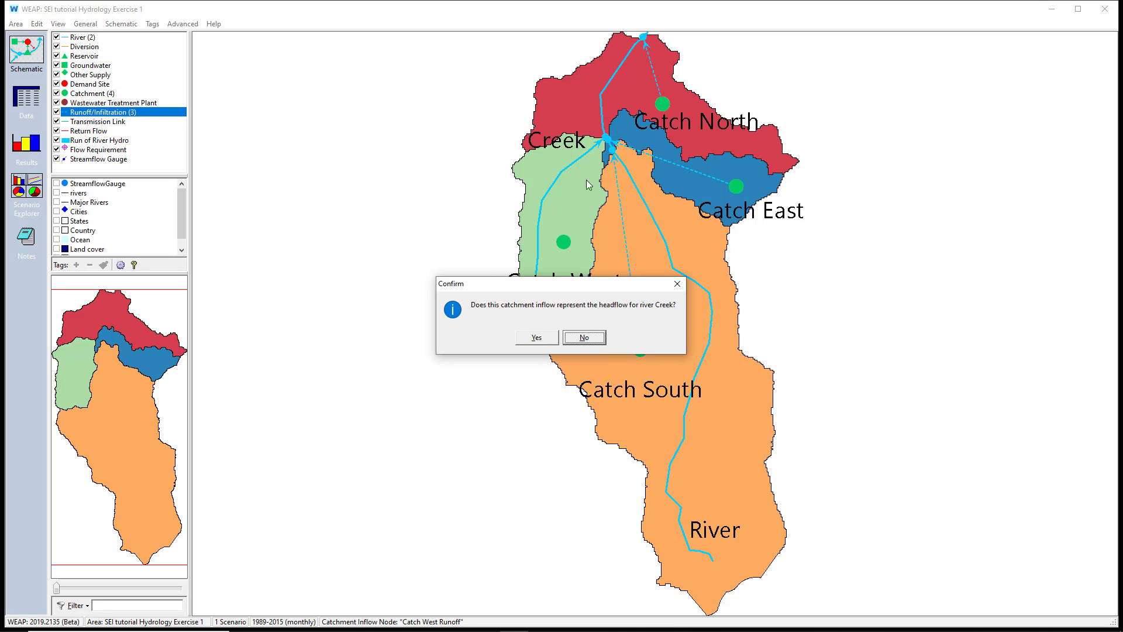
click(574, 344)
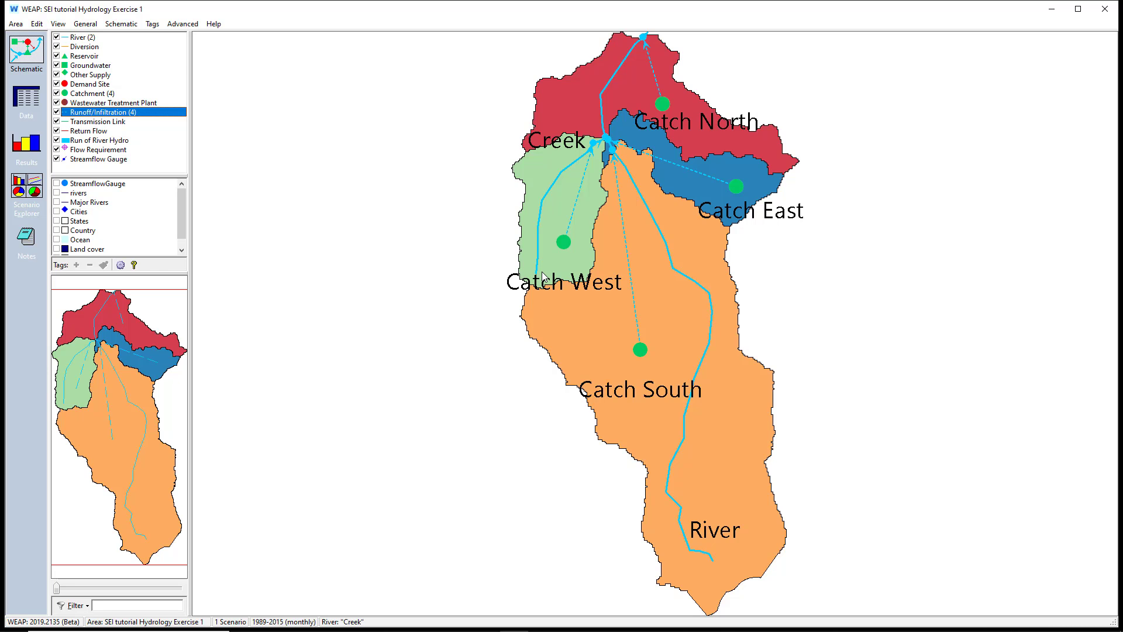
scroll(539, 123, up, 3)
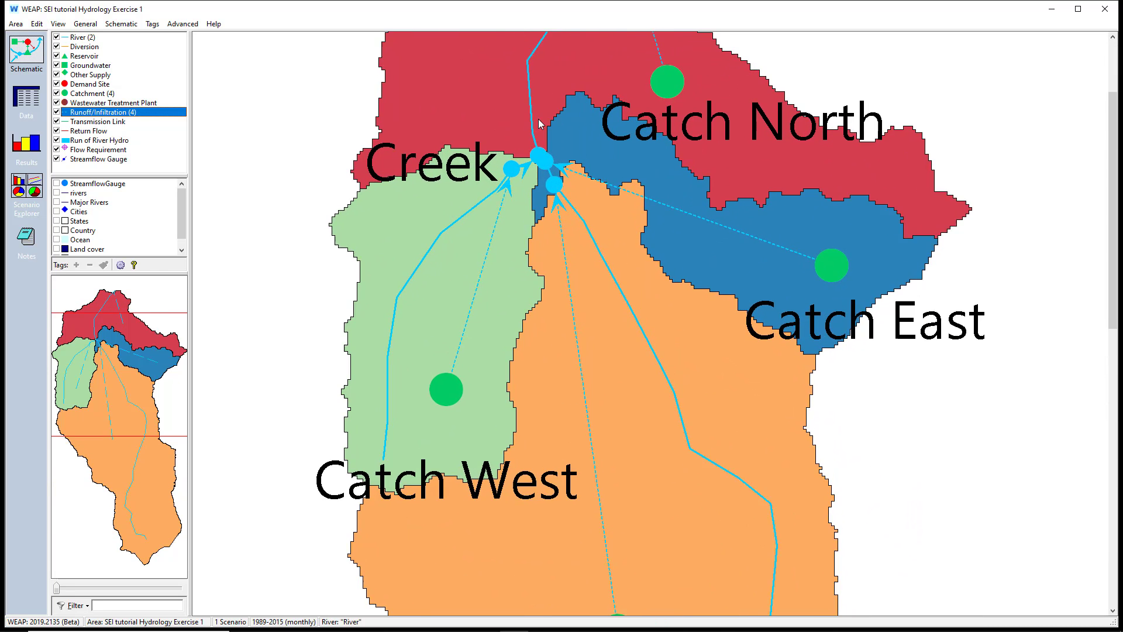
Step: Examine the catchment inflow nodes around the River and Creek confluence, and check the layout of the whole basin schematic
scroll(534, 118, up, 3)
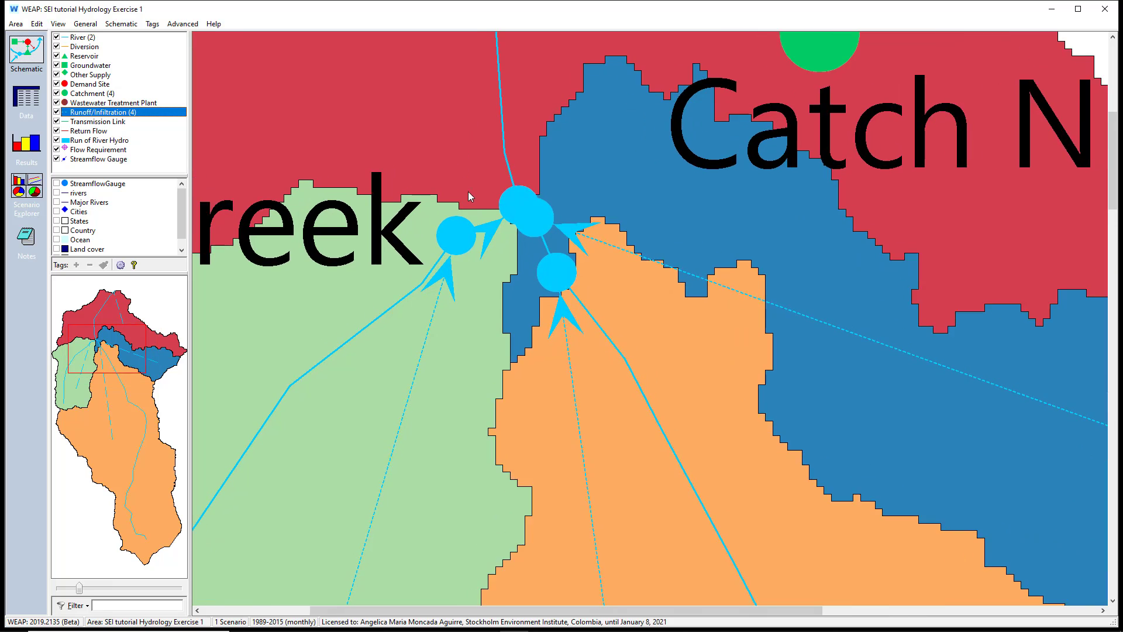
scroll(491, 225, up, 3)
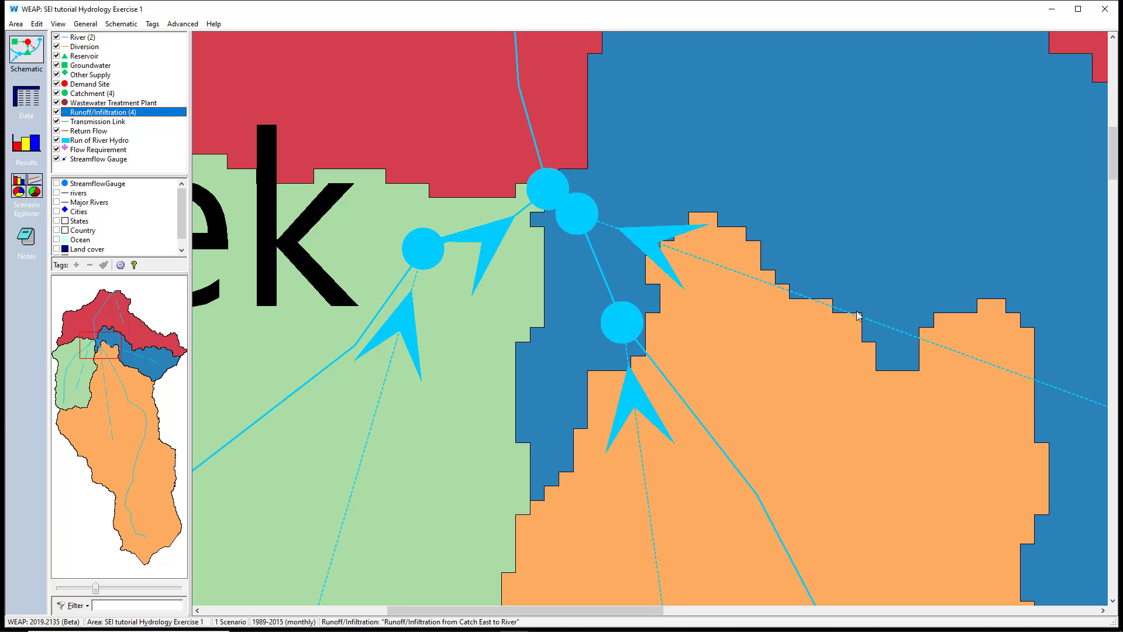
scroll(561, 181, up, 3)
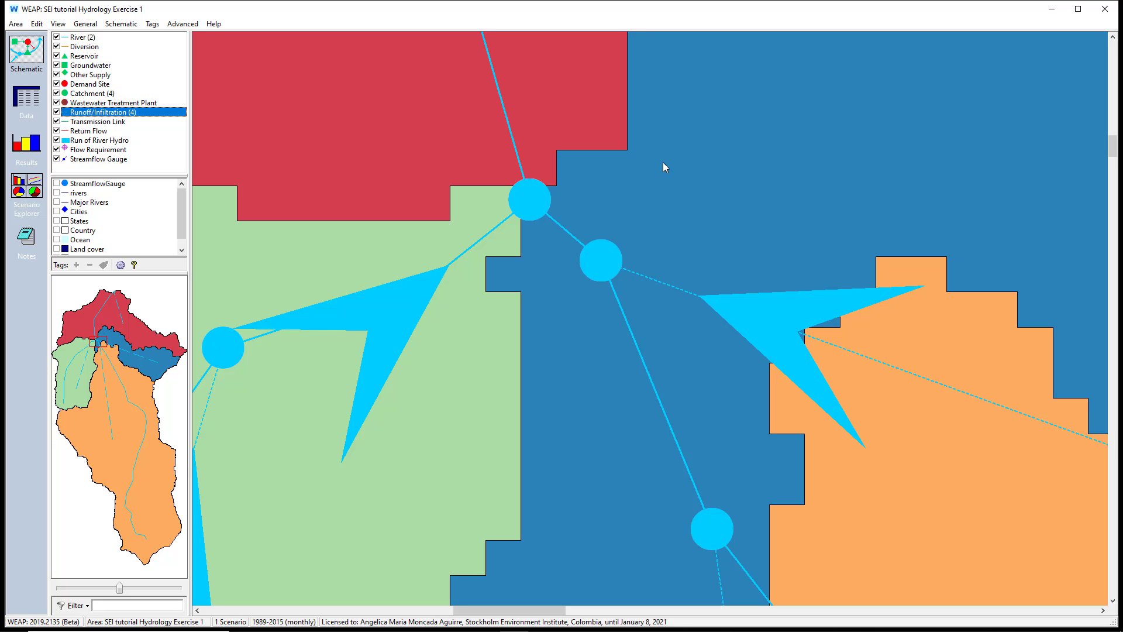
scroll(687, 186, down, 4)
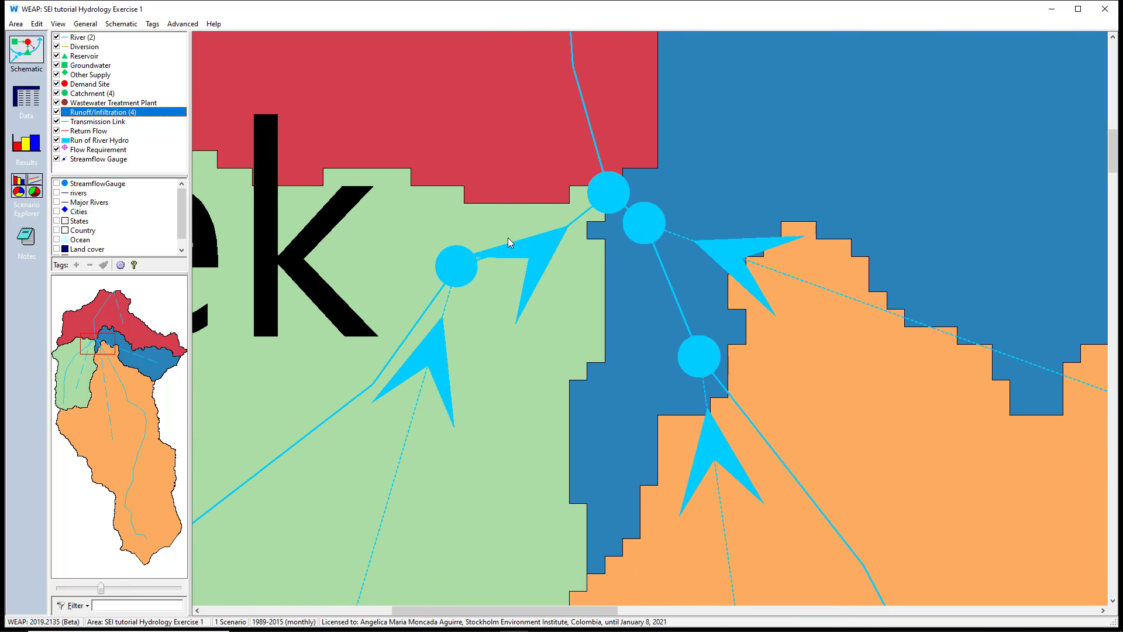
scroll(534, 233, down, 2)
scroll(535, 233, down, 3)
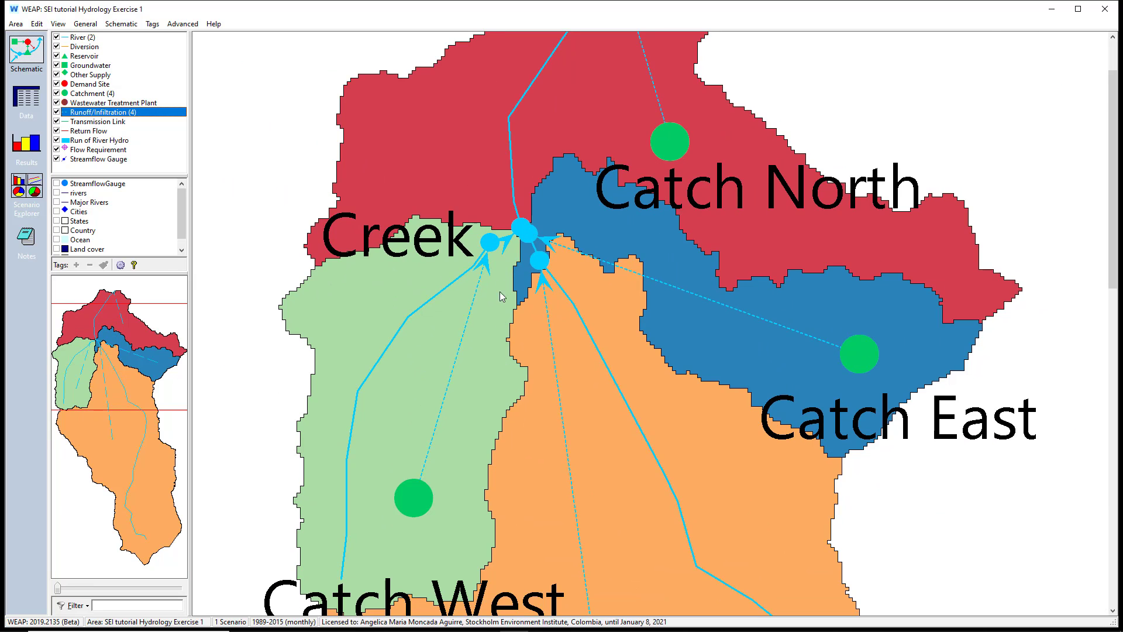
scroll(518, 229, up, 4)
scroll(517, 223, up, 2)
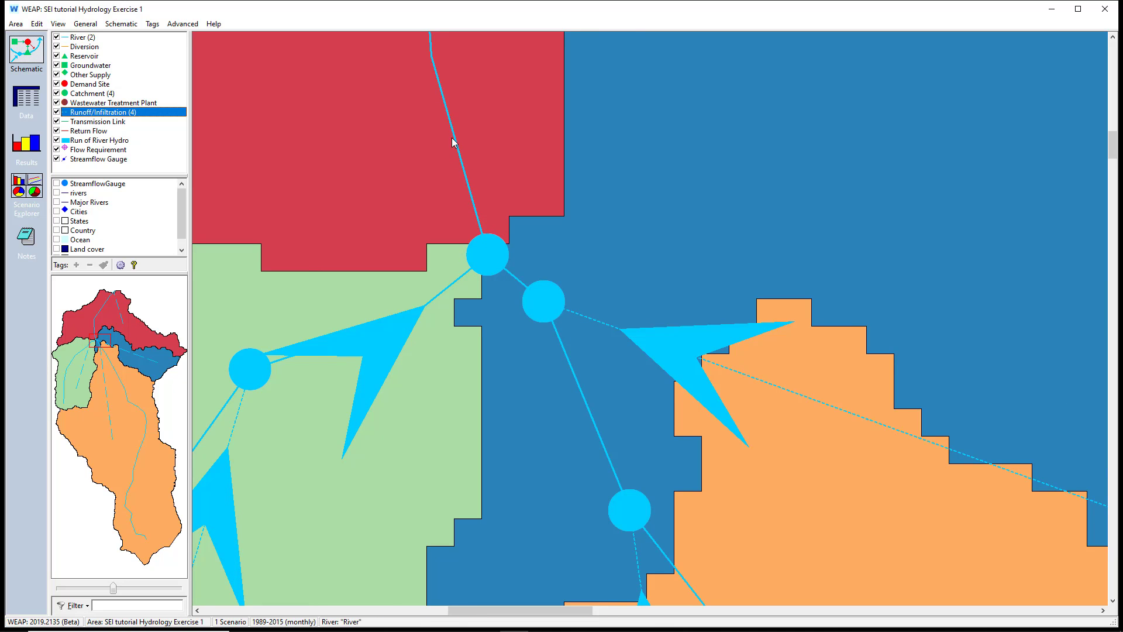
scroll(467, 200, down, 6)
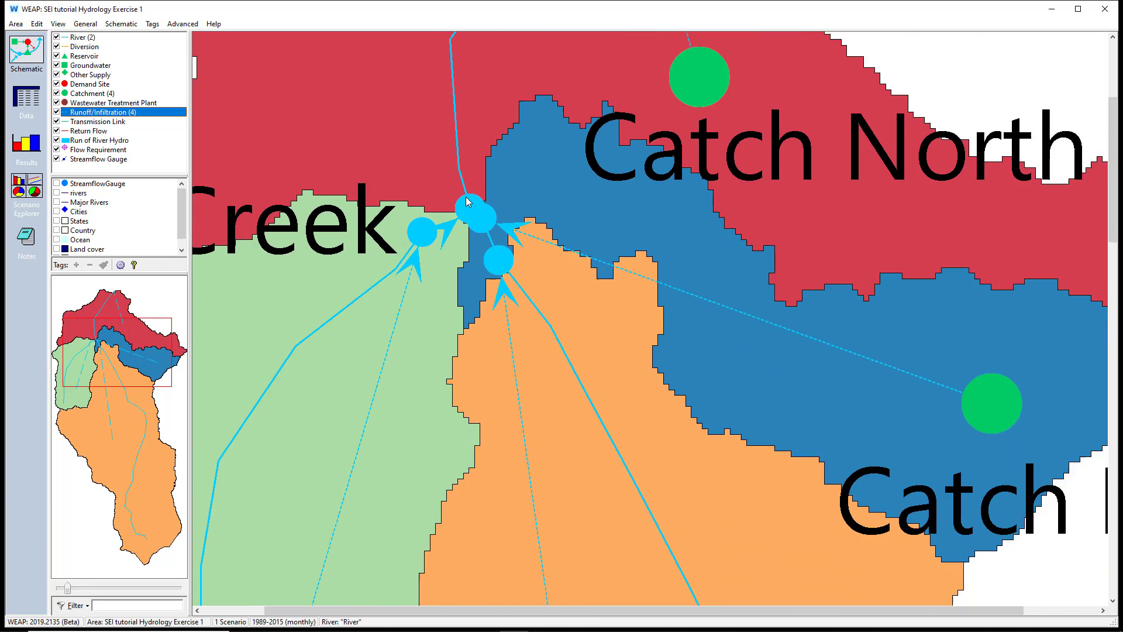
scroll(531, 64, up, 3)
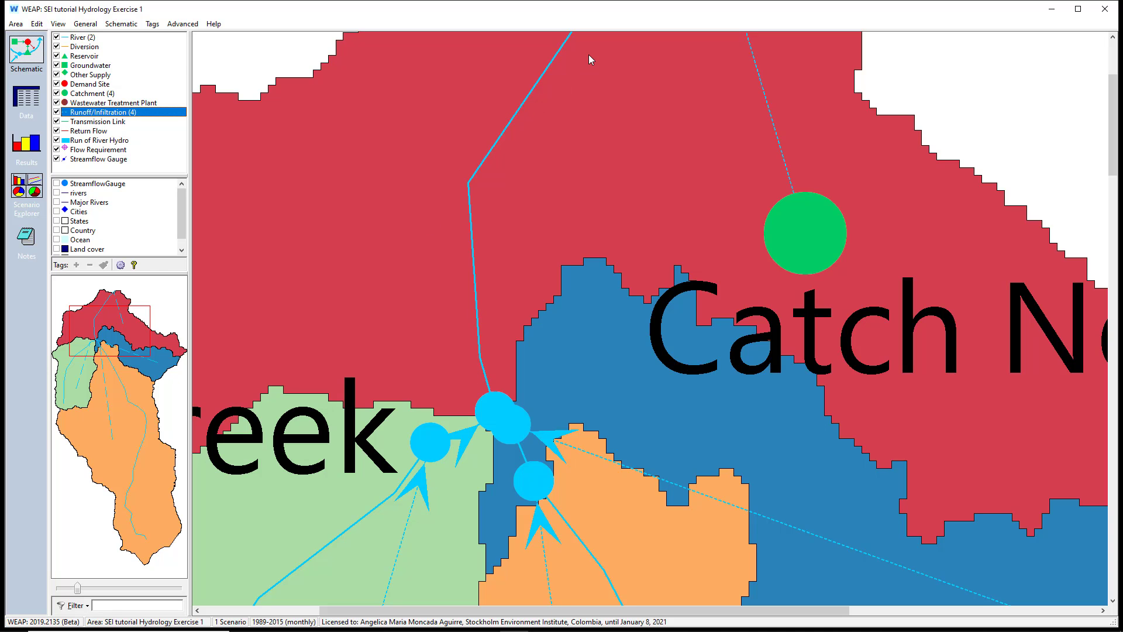
scroll(555, 223, down, 1)
scroll(555, 226, down, 5)
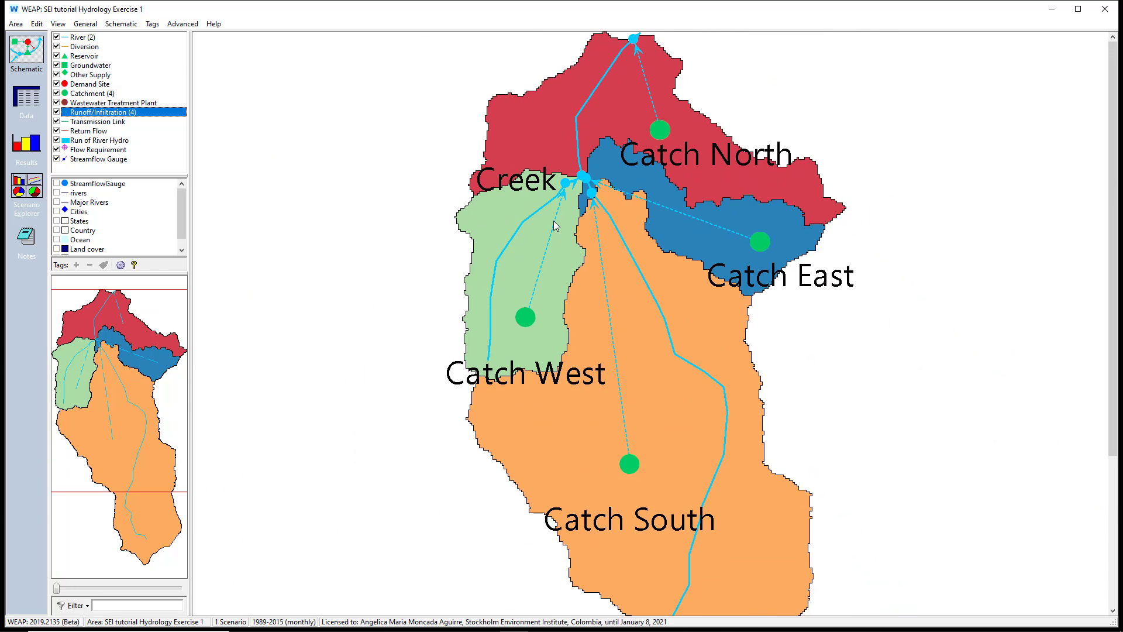
scroll(555, 226, down, 1)
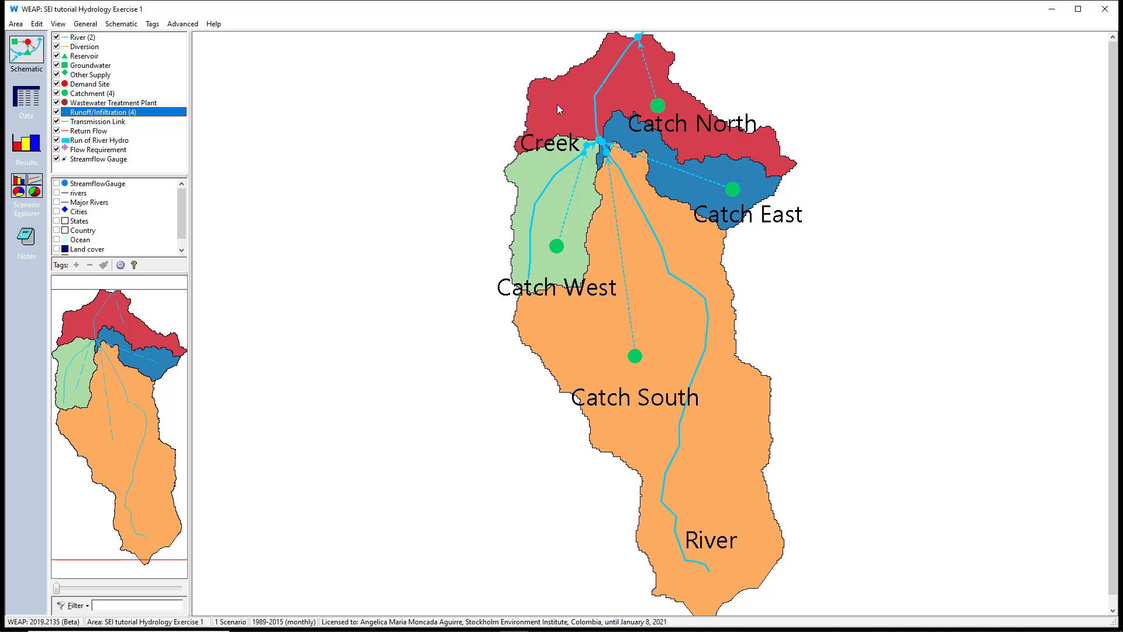
Step: Display the StreamflowGauge map layer and add a streamflow gauge named "Gauge" on River just downstream of the Creek confluence
click(57, 183)
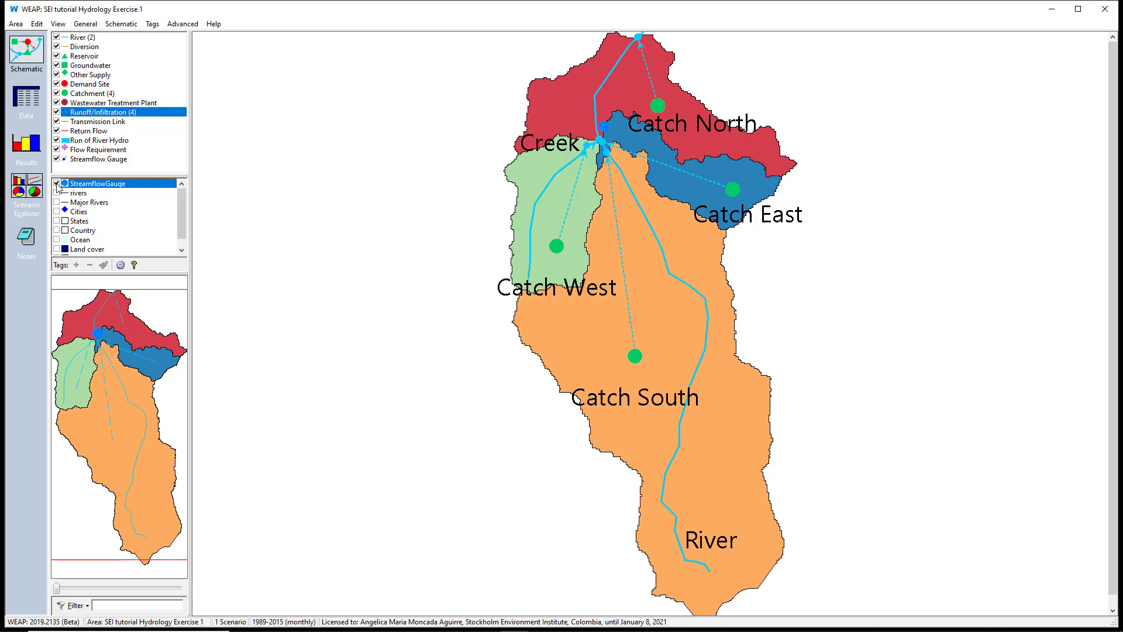
scroll(615, 114, up, 5)
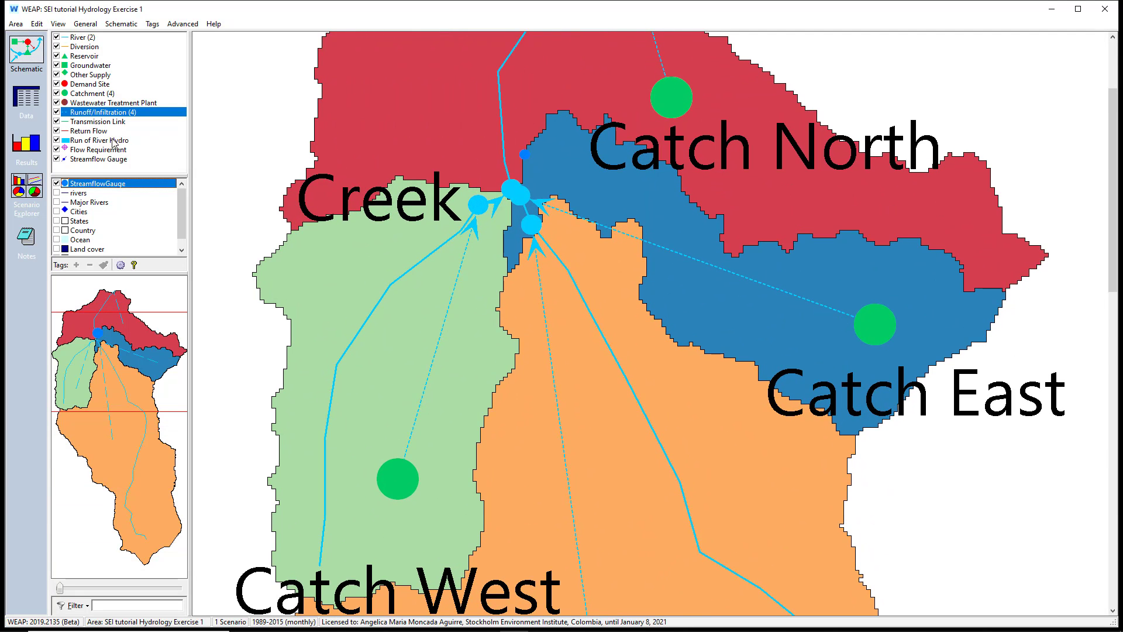
click(103, 160)
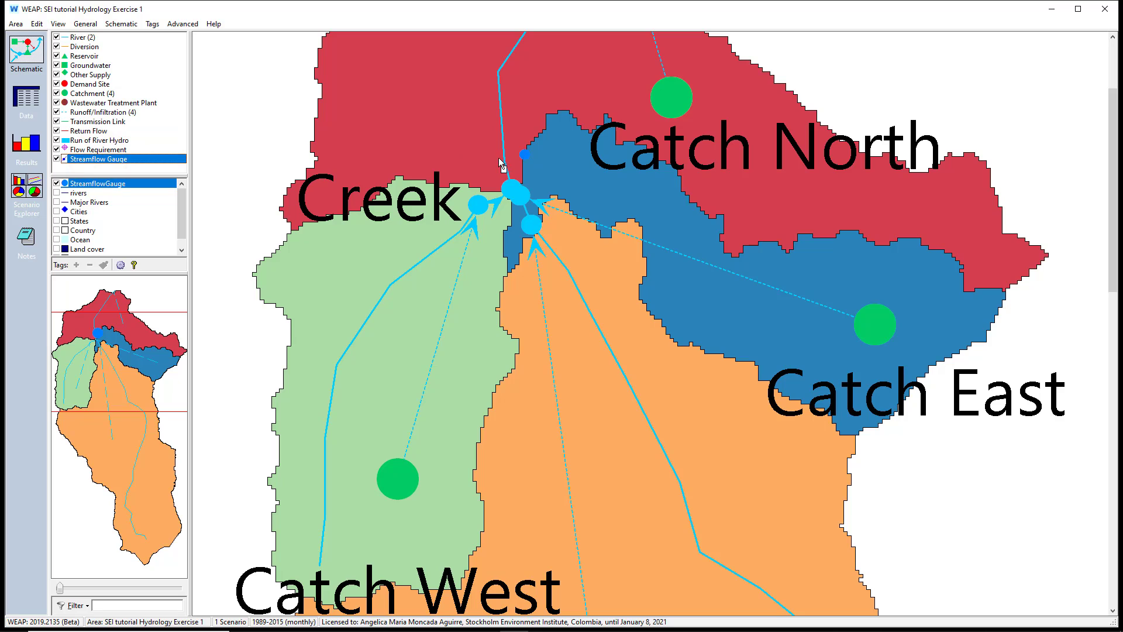
drag(503, 153, 503, 154)
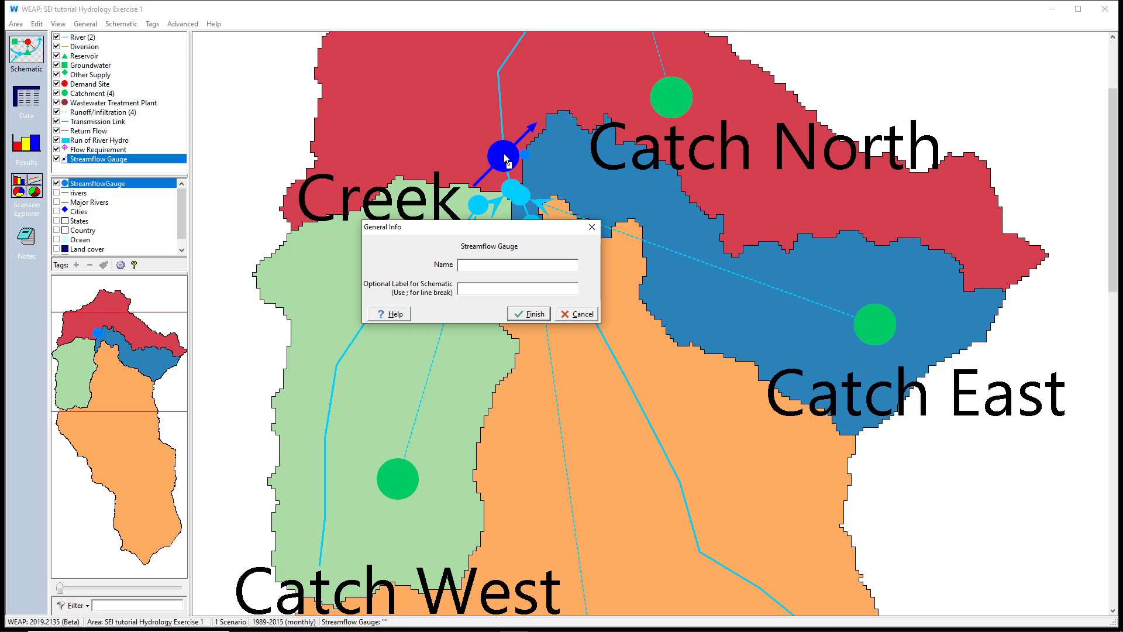
text(Gauge)
click(519, 315)
scroll(683, 297, down, 3)
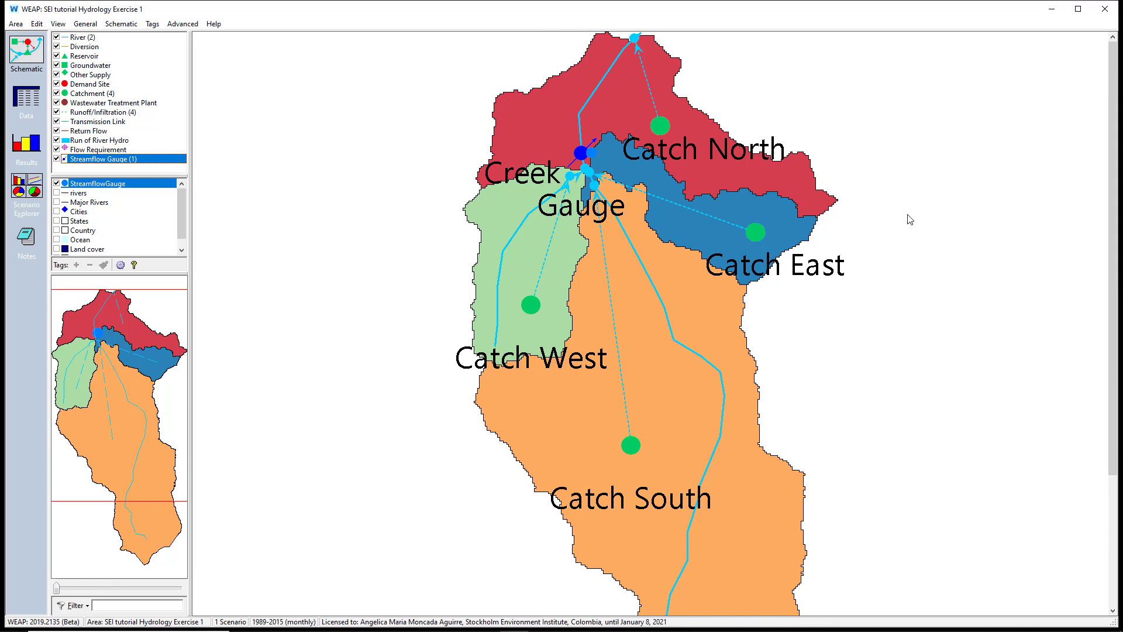
Step: Open data editing from the schematic's gauge and expand the River and Creek branches under Supply and Resources
right_click(585, 153)
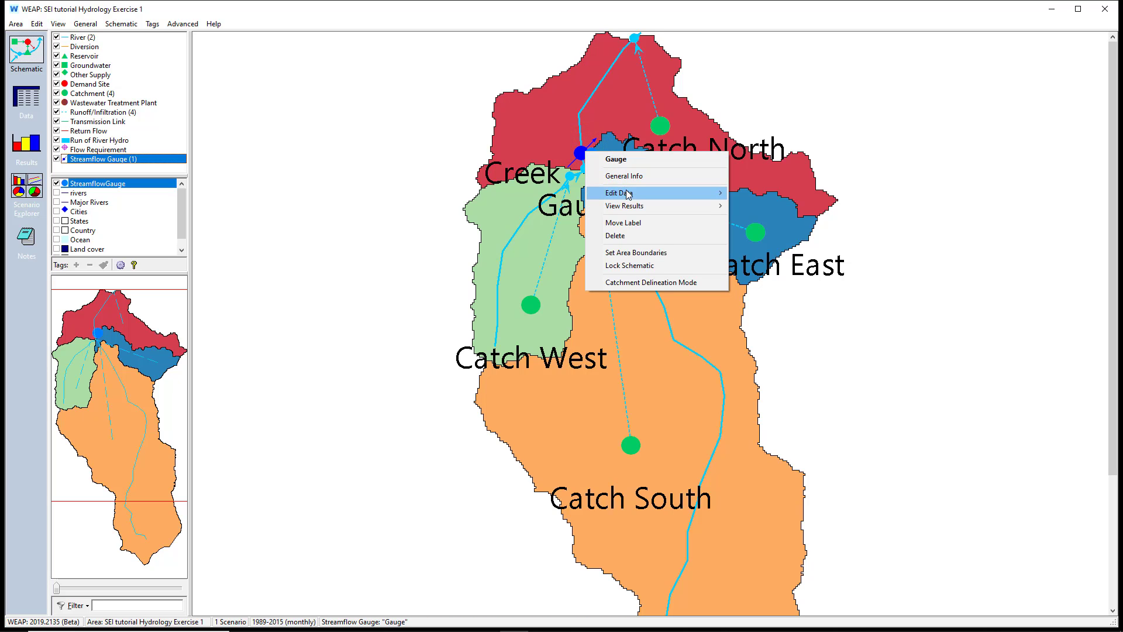
mouse_move(628, 194)
click(742, 194)
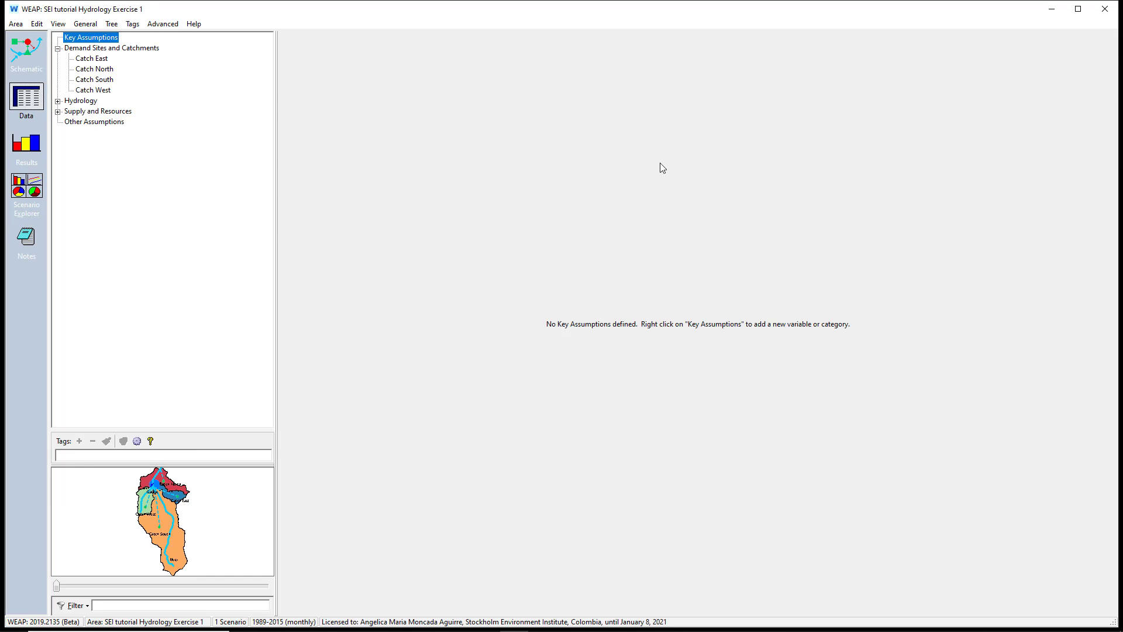
double_click(124, 114)
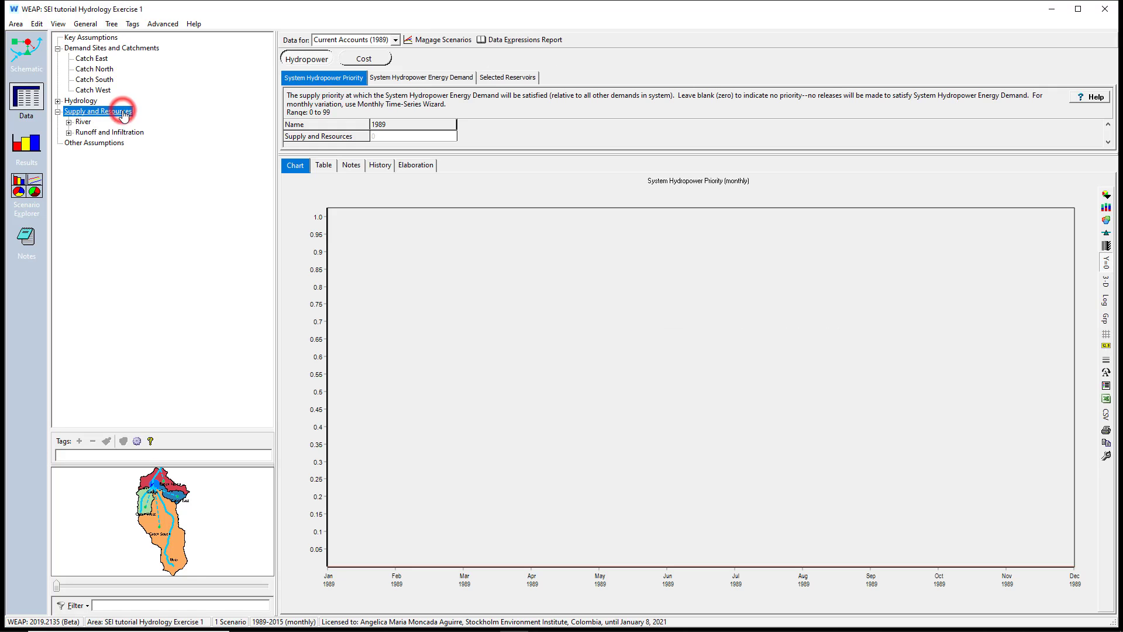
click(82, 122)
double_click(82, 122)
click(95, 134)
double_click(94, 133)
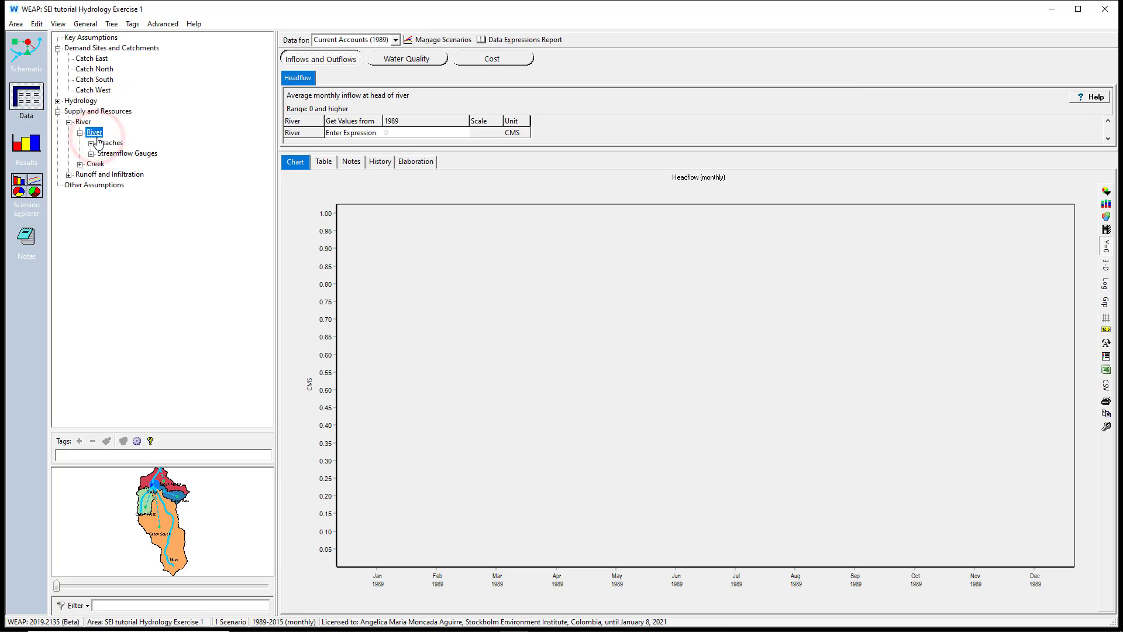
click(95, 164)
double_click(101, 165)
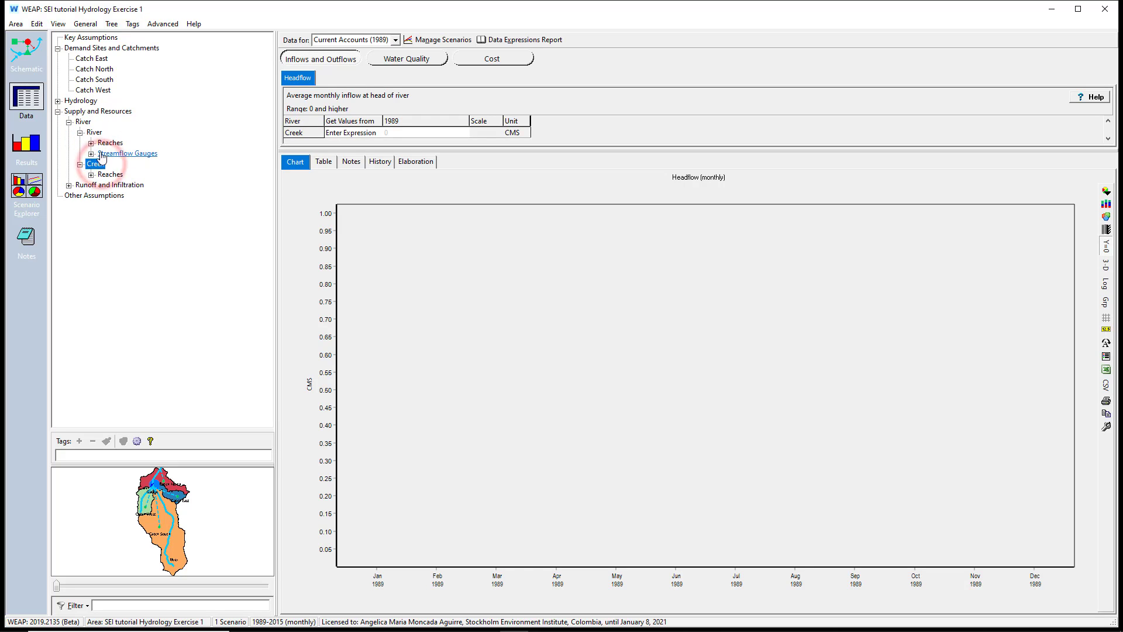
click(94, 132)
click(97, 165)
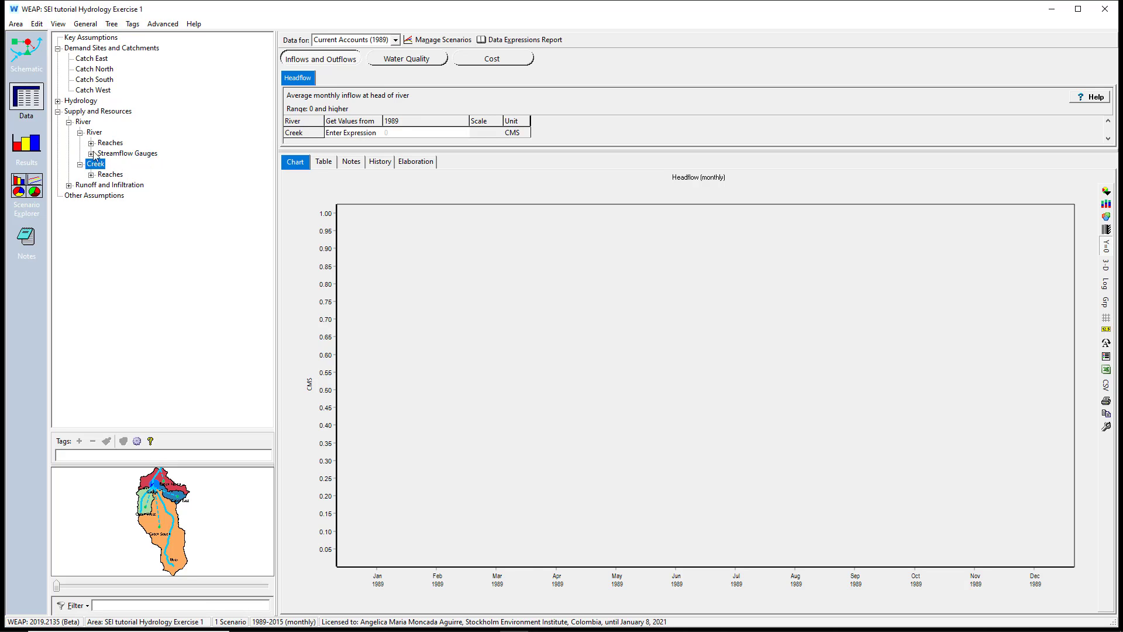
Step: Load MonthlyStreamflow_1989-2015.csv from the Stramflow folder into the ReadFromFile Wizard for the River gauge's streamflow data
double_click(122, 154)
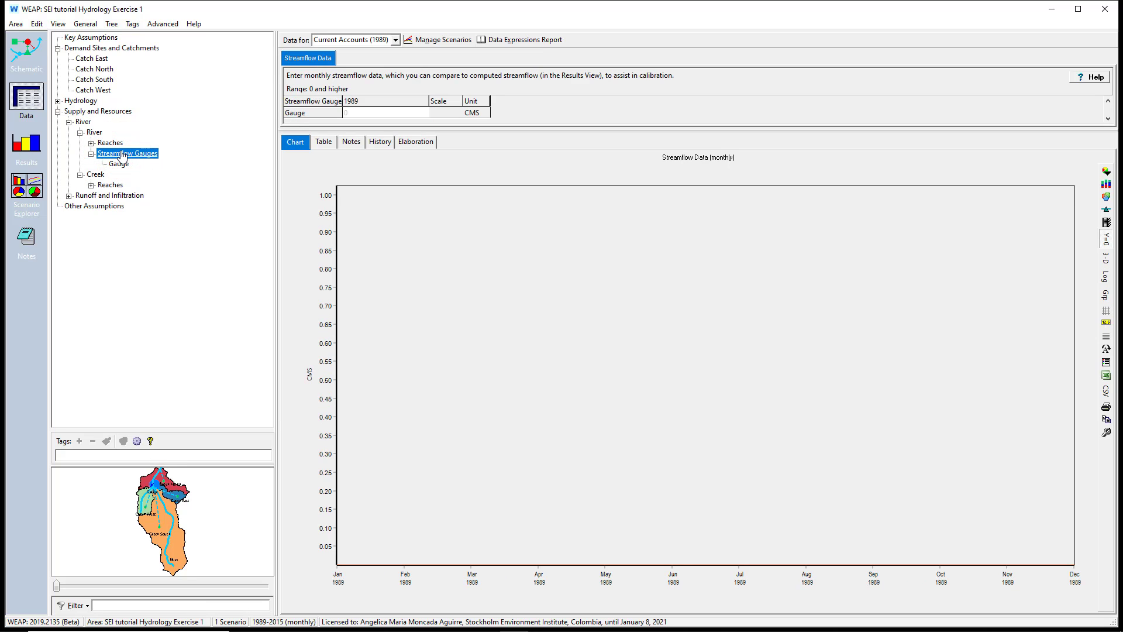
click(79, 175)
click(80, 174)
click(329, 58)
click(385, 112)
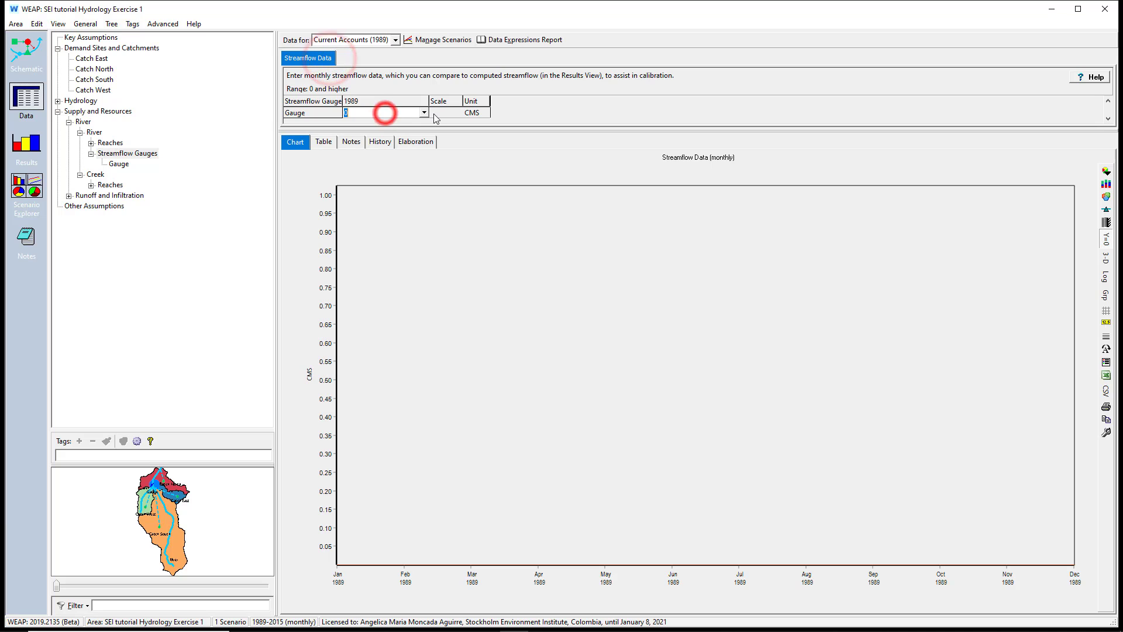
click(424, 112)
click(386, 165)
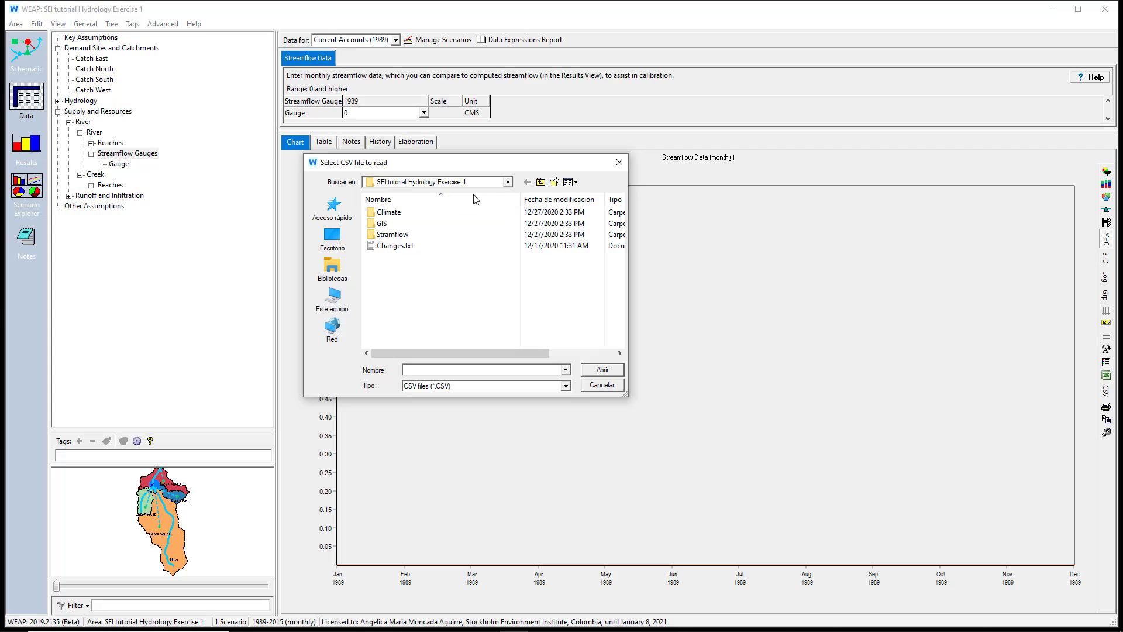
double_click(420, 236)
click(412, 212)
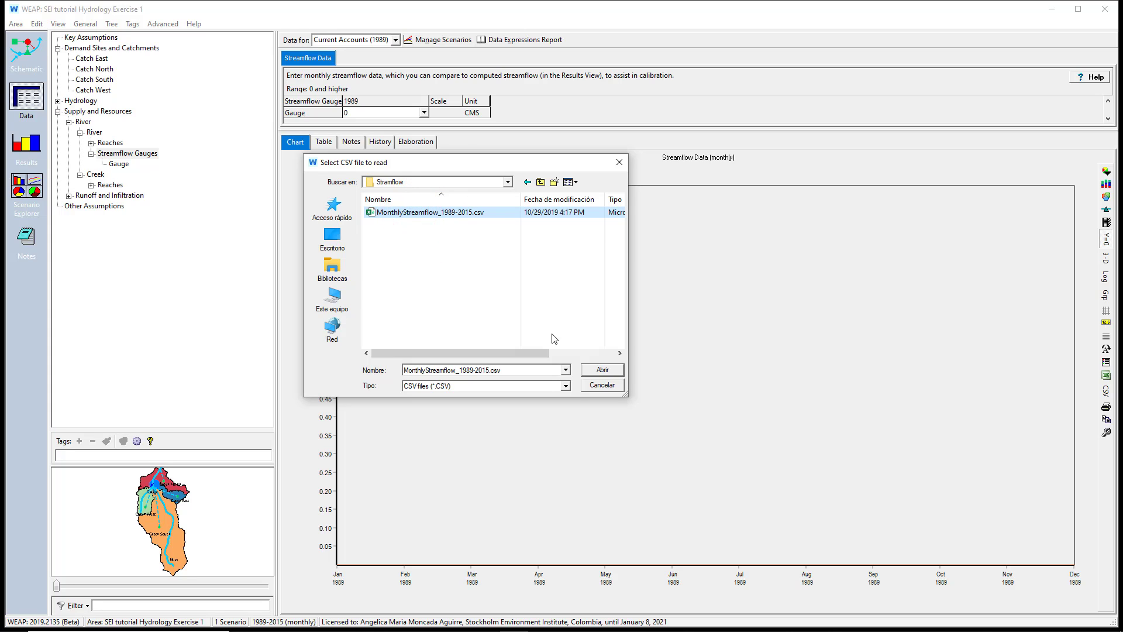
click(603, 369)
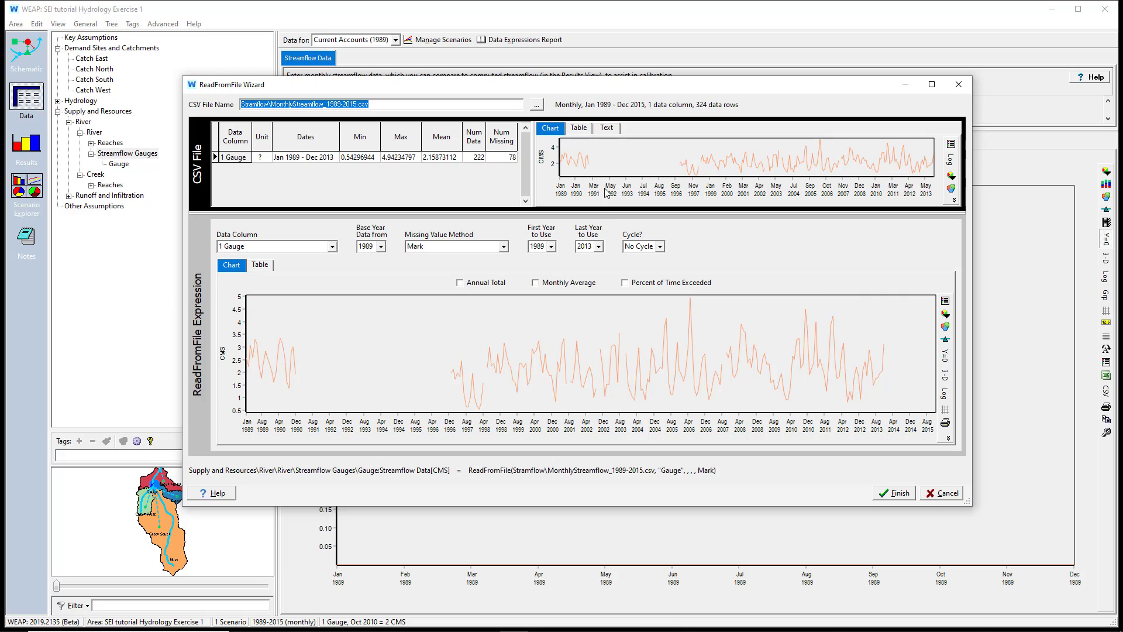
Step: Review the CSV file's text, keep Mark as the missing value method, and apply the ReadFromFile expression to the gauge
click(607, 129)
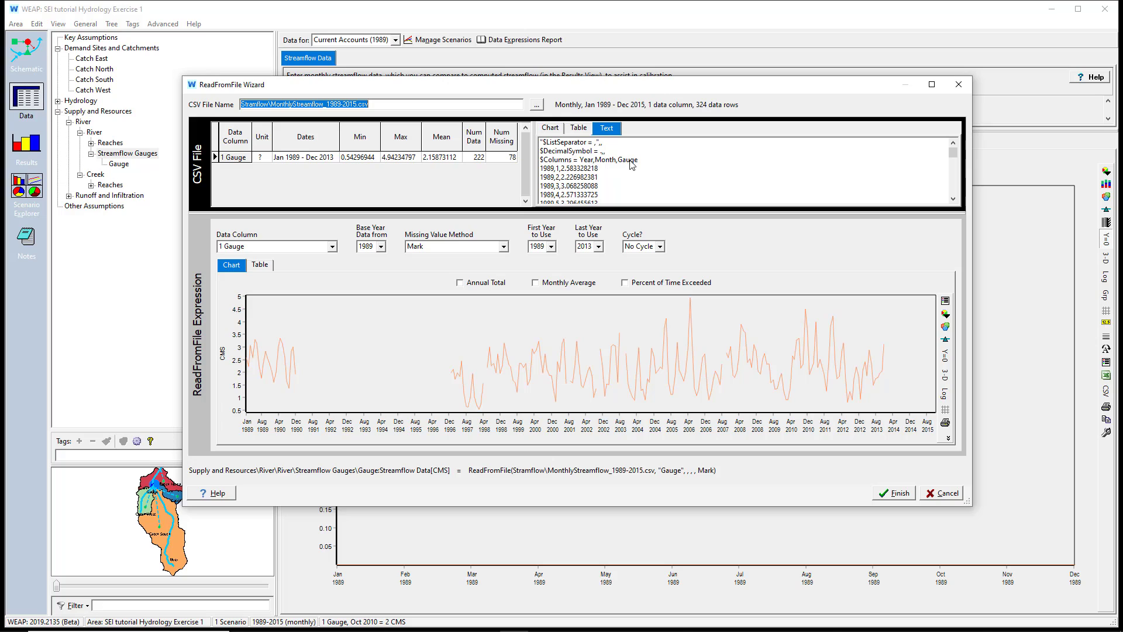
click(605, 162)
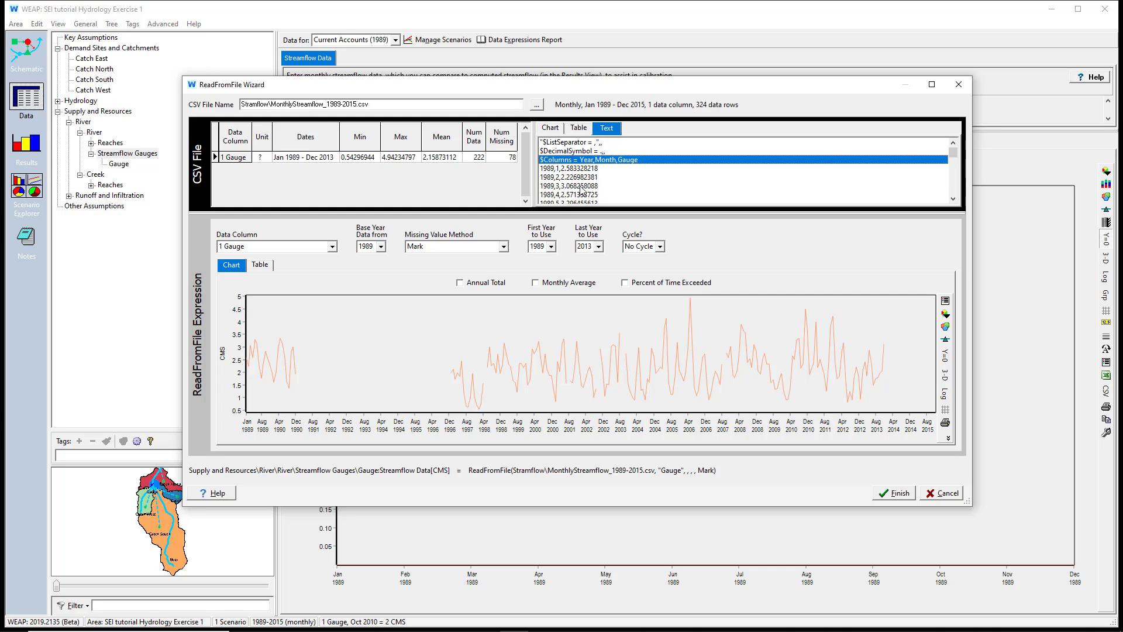
scroll(626, 180, down, 10)
scroll(627, 179, down, 8)
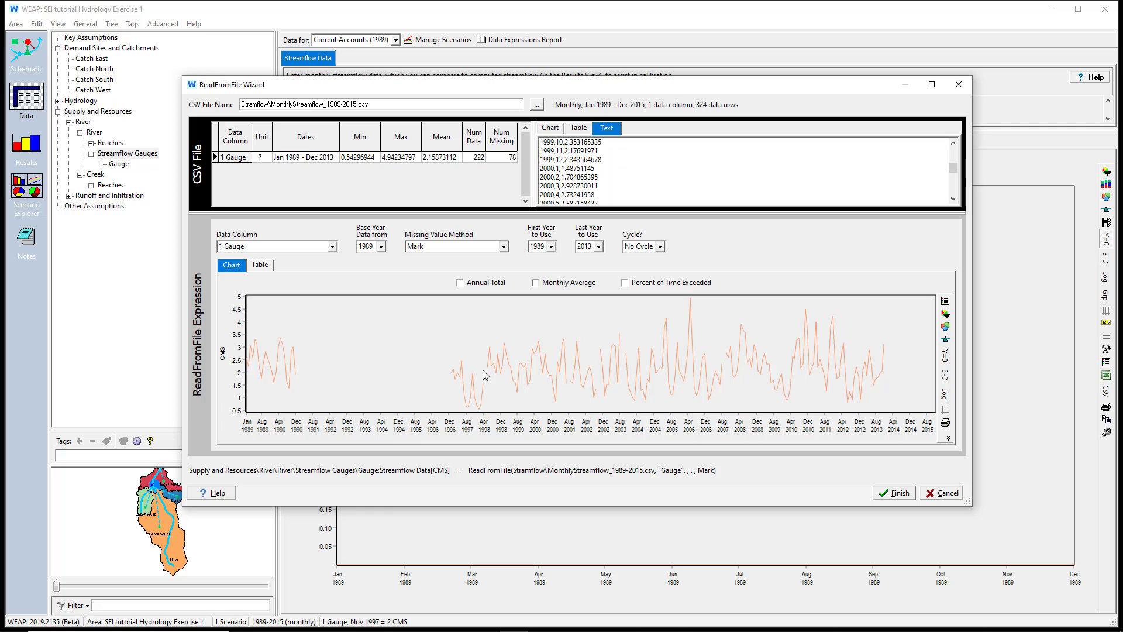
click(503, 246)
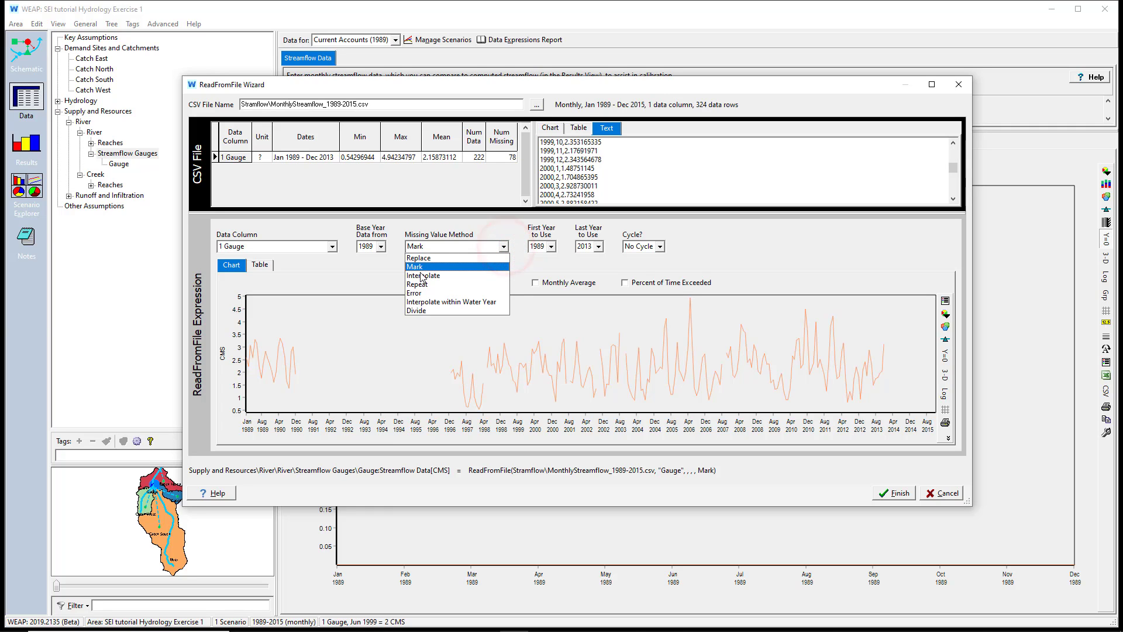
click(422, 267)
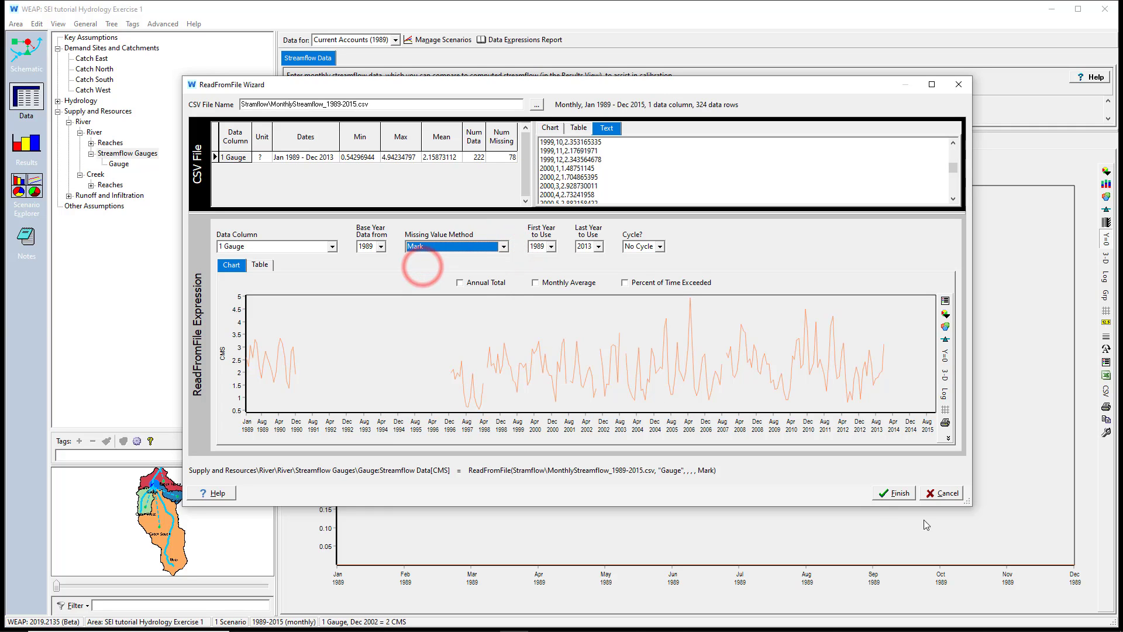
click(885, 495)
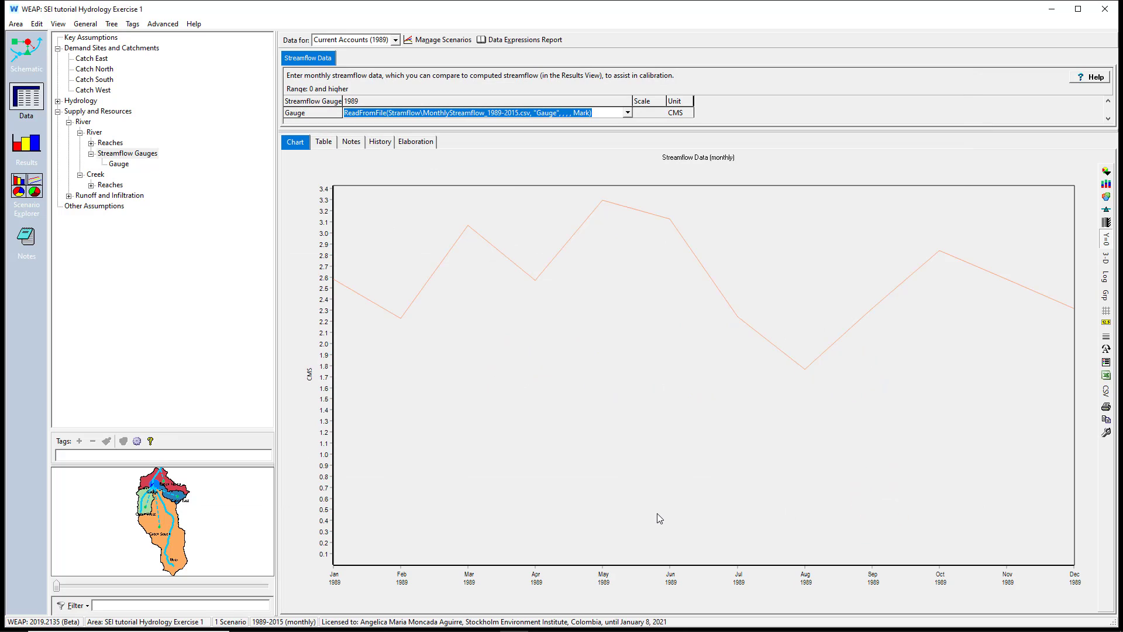
Step: View the gauge's streamflow chart for the Reference (1990-2015) scenario, then return to Current Accounts (1989) and the schematic
click(371, 40)
click(374, 59)
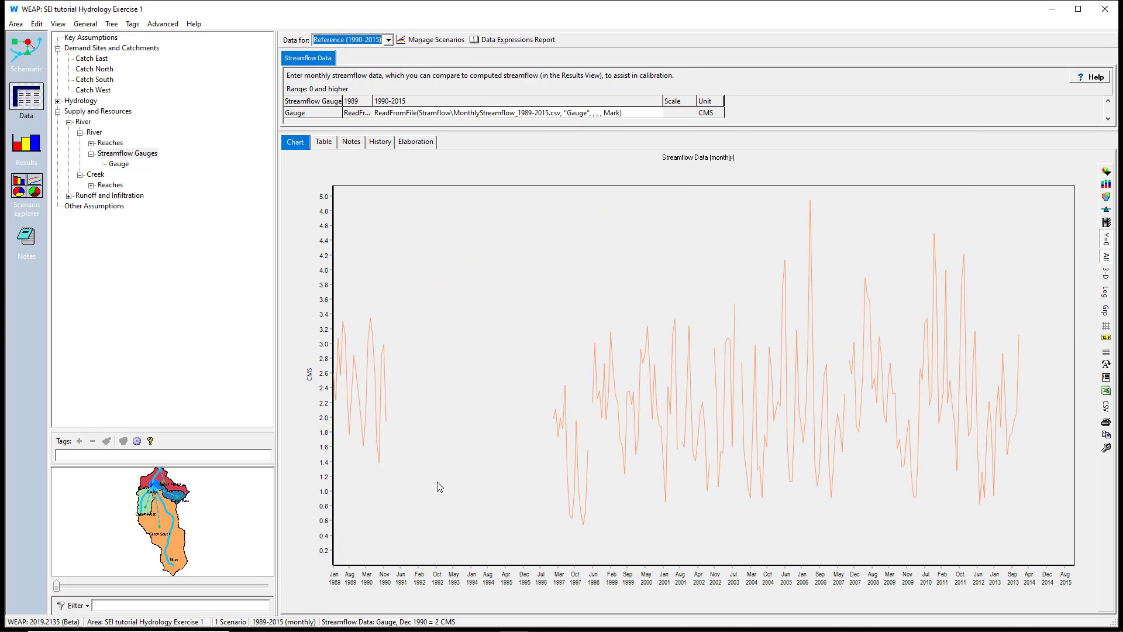
click(349, 40)
click(350, 50)
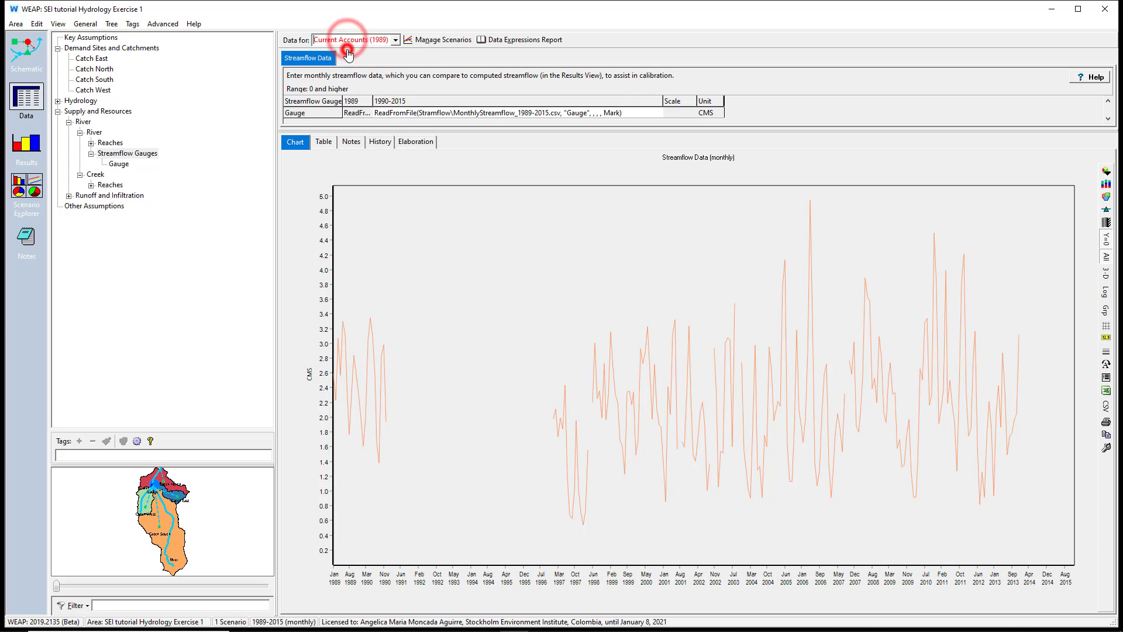
click(21, 51)
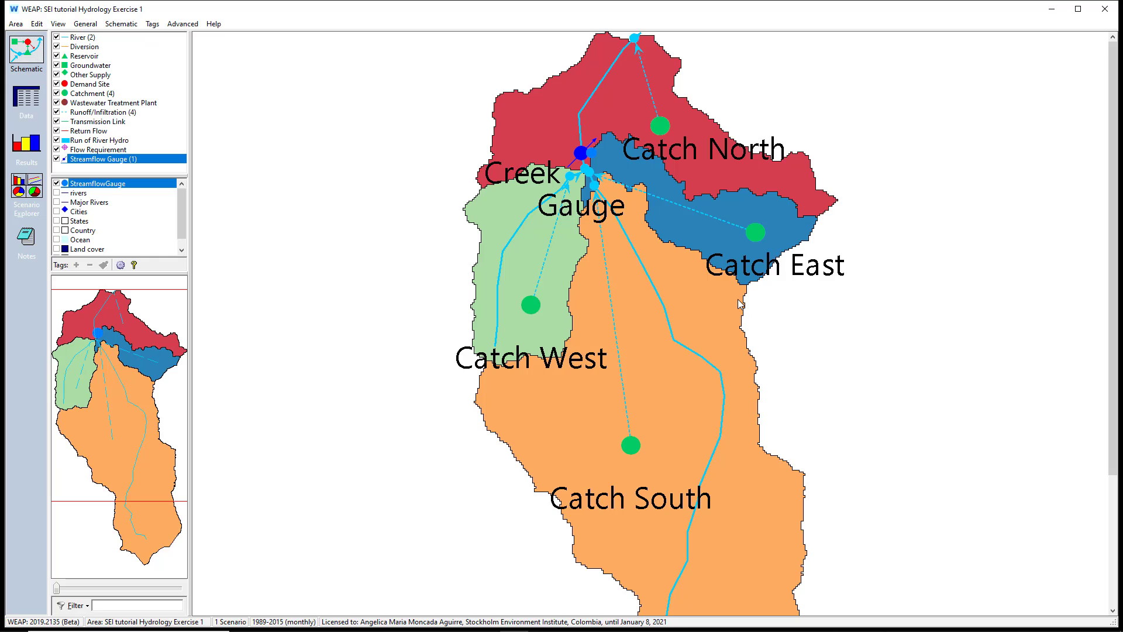
Step: Open Catch South's Method data, show it for all Demand Sites and Catchments, and review the available calculation methods, keeping Rainfall Runoff (soil moisture method)
right_click(637, 447)
mouse_move(715, 487)
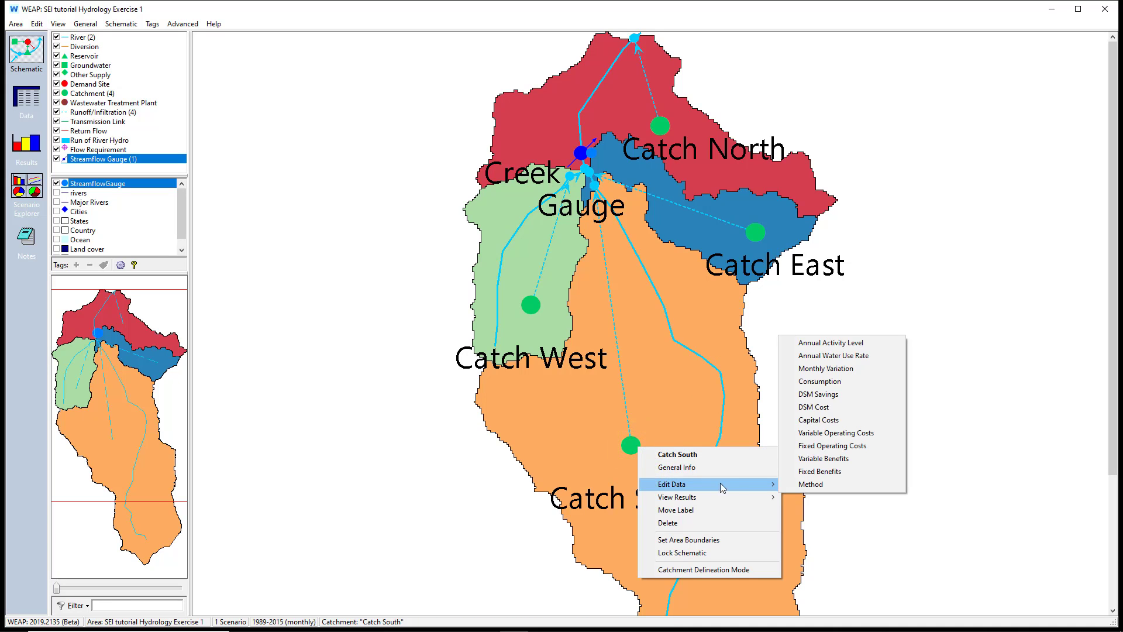
click(811, 484)
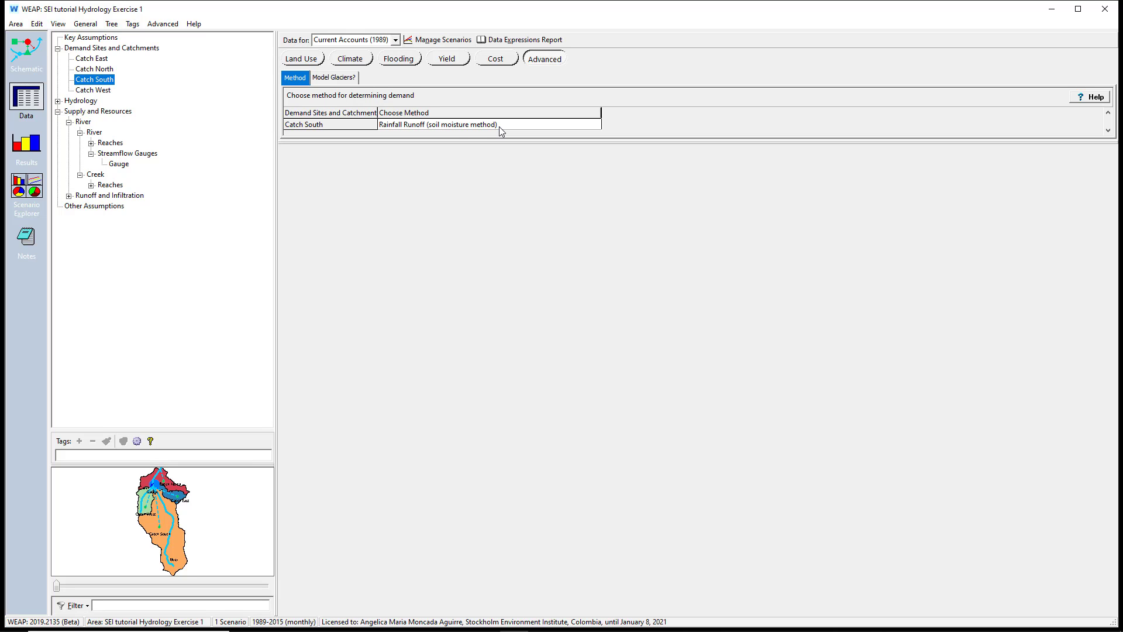
click(119, 48)
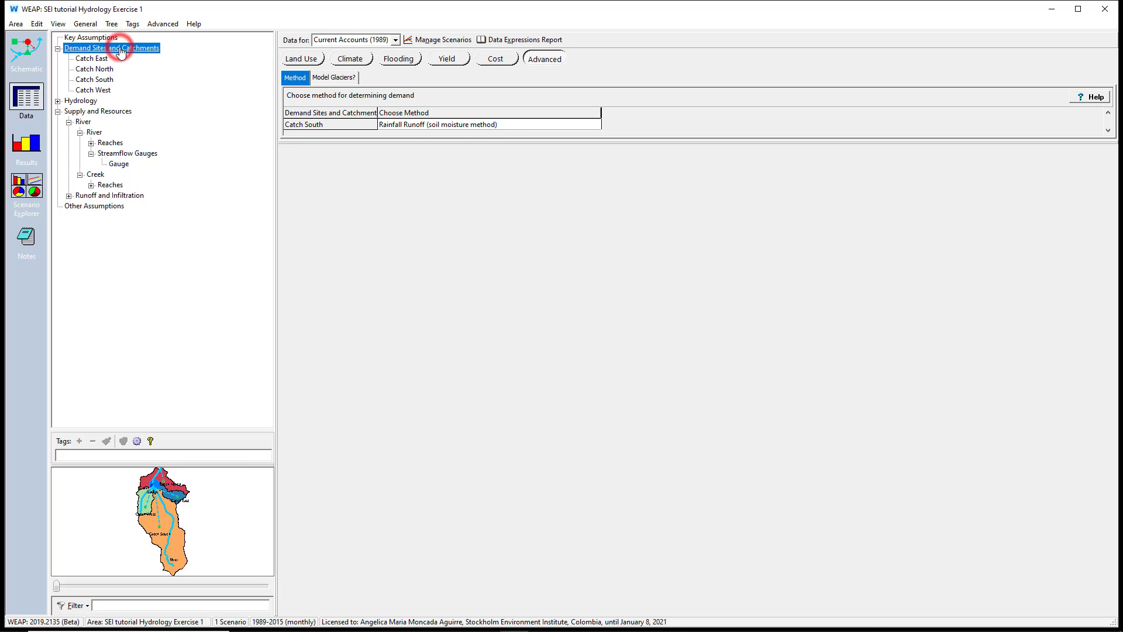
click(120, 49)
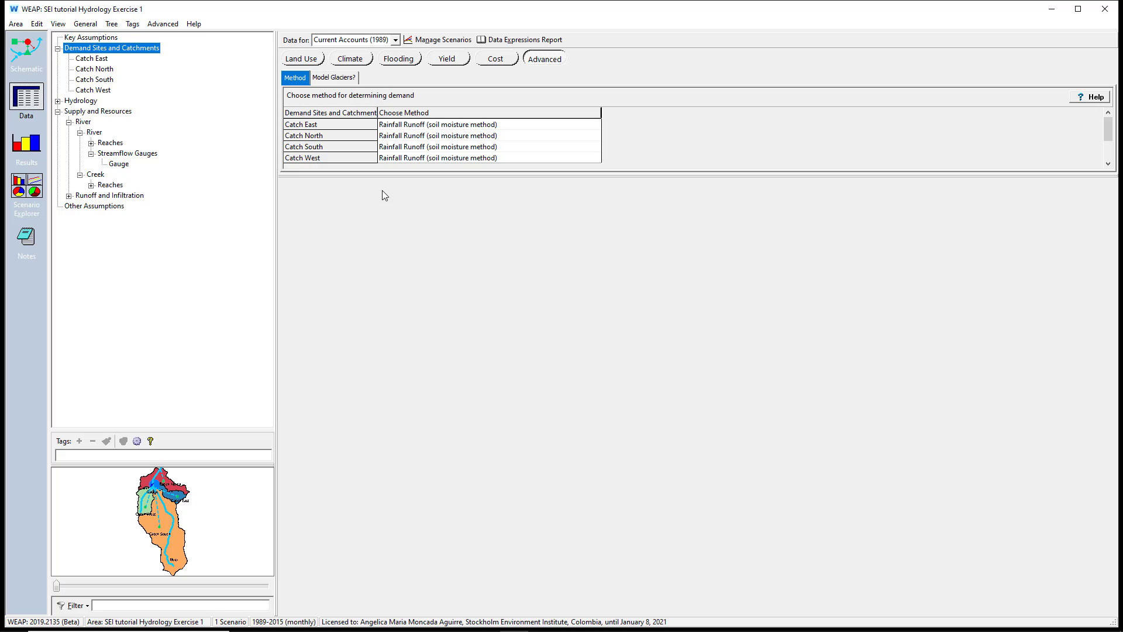
click(562, 124)
click(596, 125)
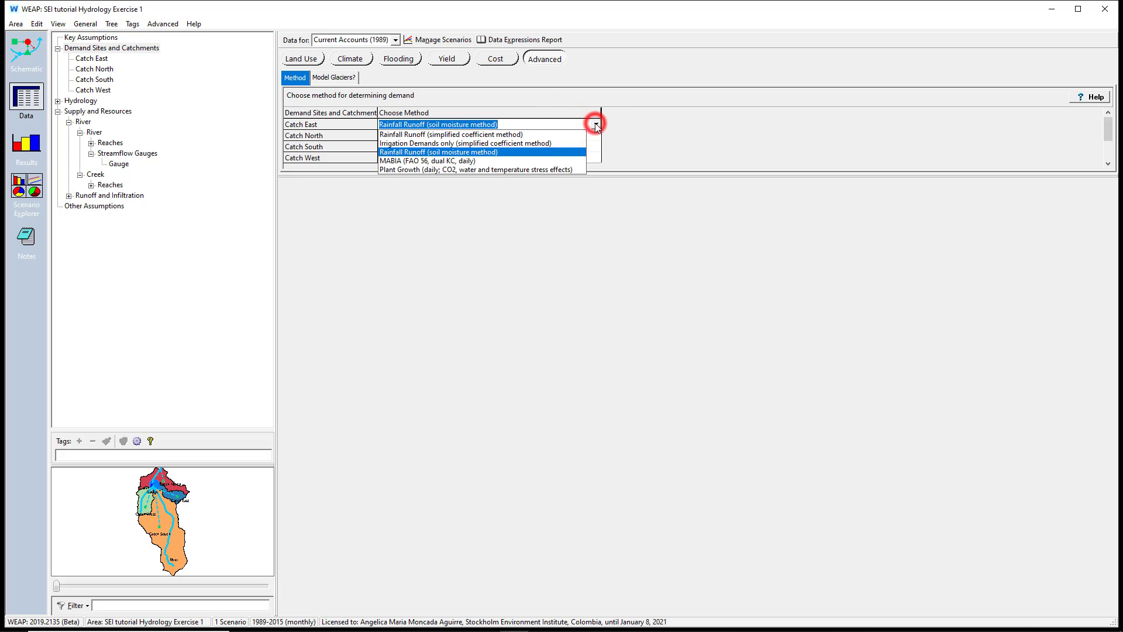
click(596, 125)
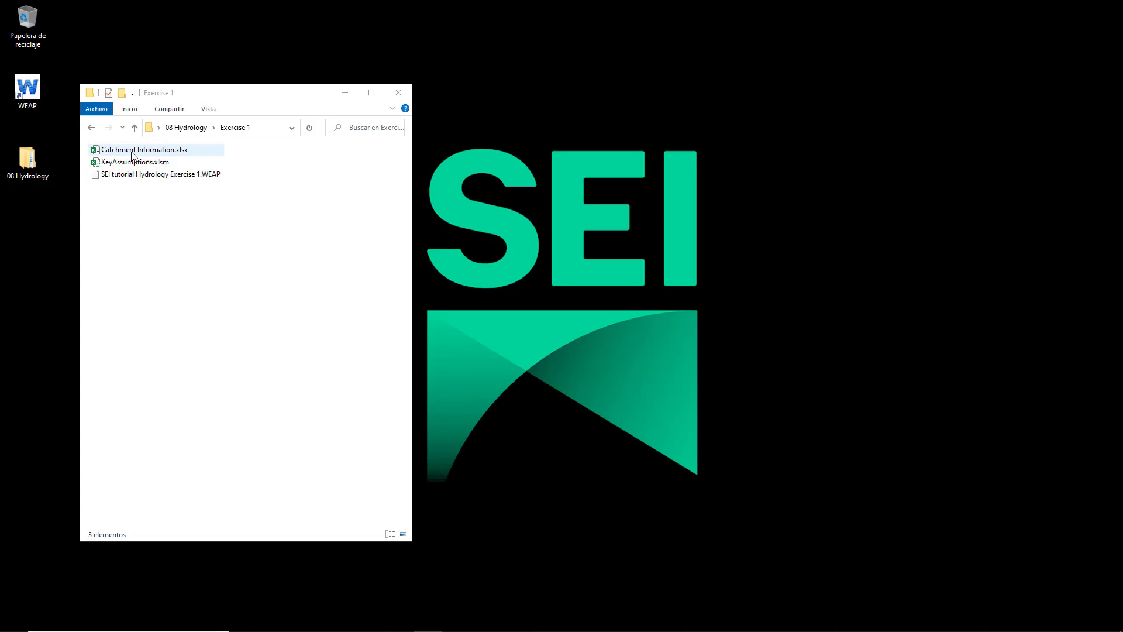
Step: Open Catchment Information.xlsx from the Exercise 1 folder in Excel and review the land cover class names in column B
click(132, 153)
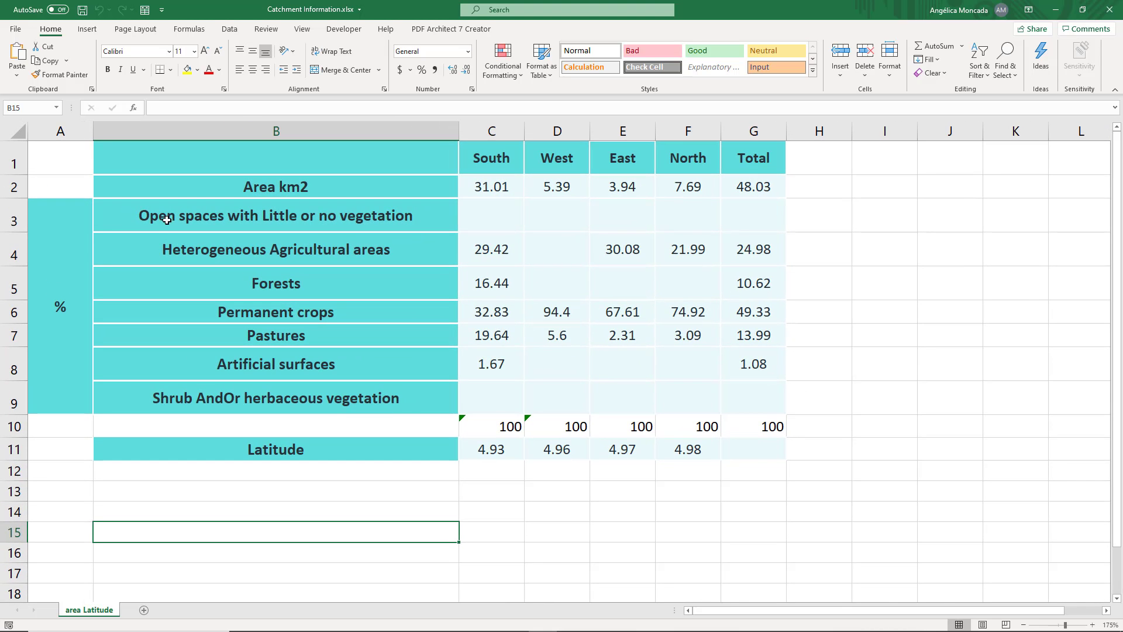
drag(158, 216, 203, 401)
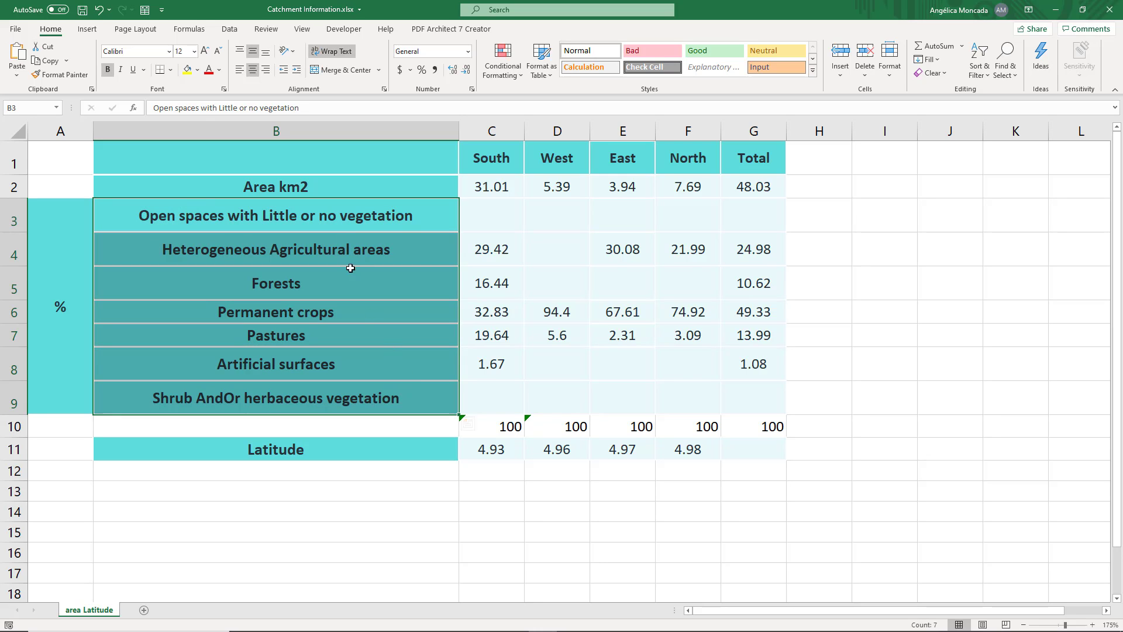
click(328, 220)
click(334, 243)
click(339, 293)
click(341, 312)
click(342, 335)
click(342, 362)
click(343, 397)
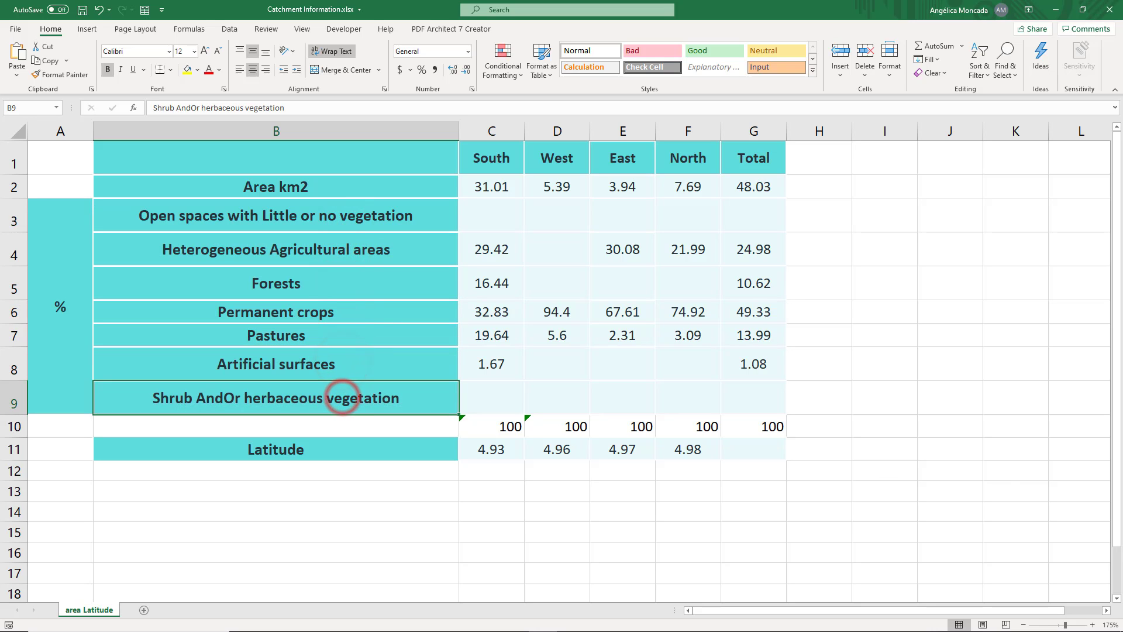
Step: Arrange the Excel workbook side by side with WEAP and enlarge the worksheet view to 130%
key(super+Right)
scroll(877, 161, up, 3)
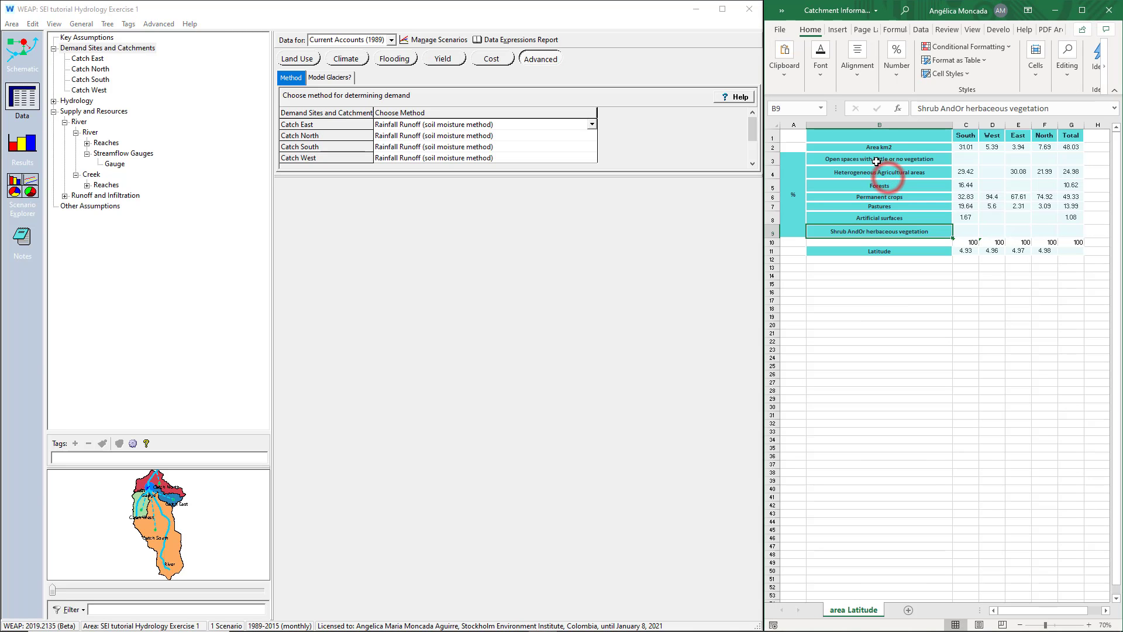
scroll(877, 161, up, 1)
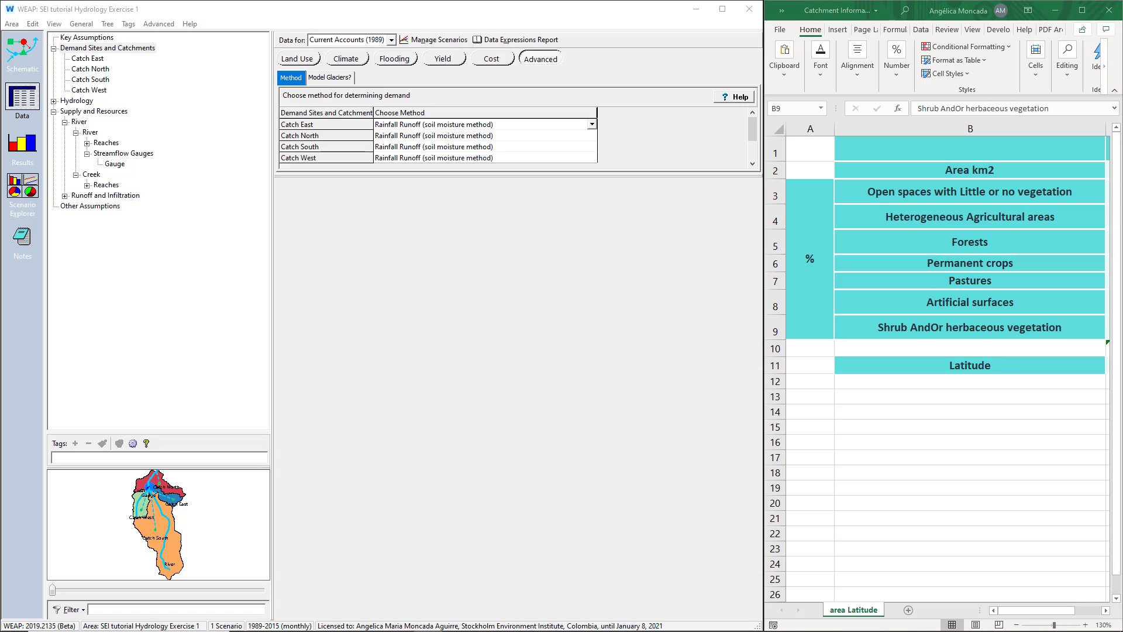
Step: Add a branch under Catch East named "Open spaces with Little or no vegetation", copying the name from cell B3
click(885, 192)
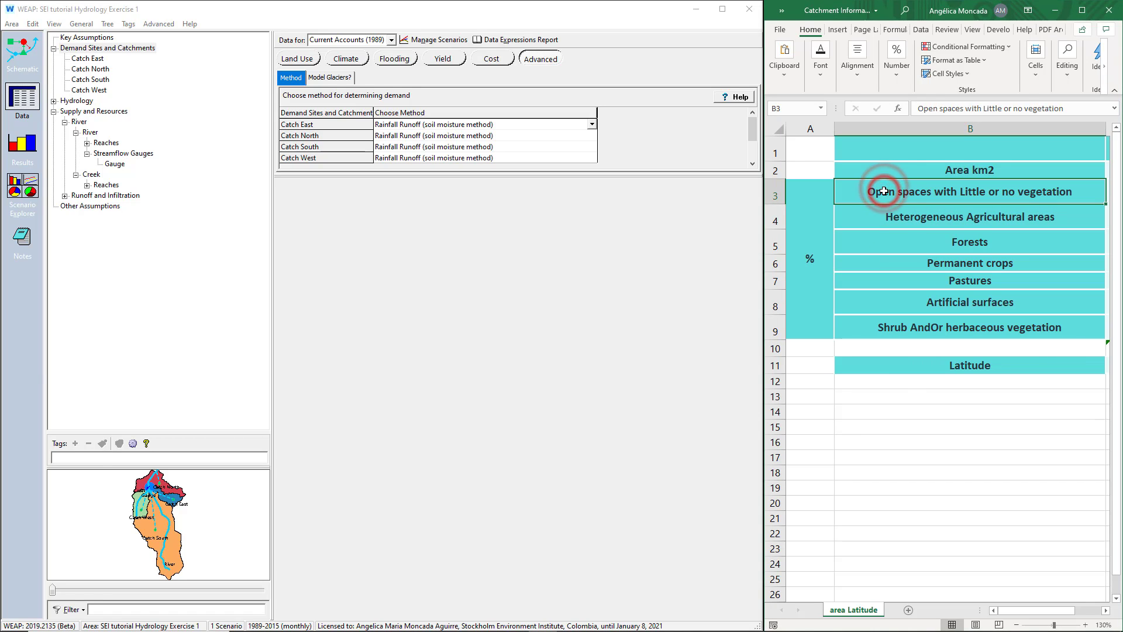
key(ctrl+c)
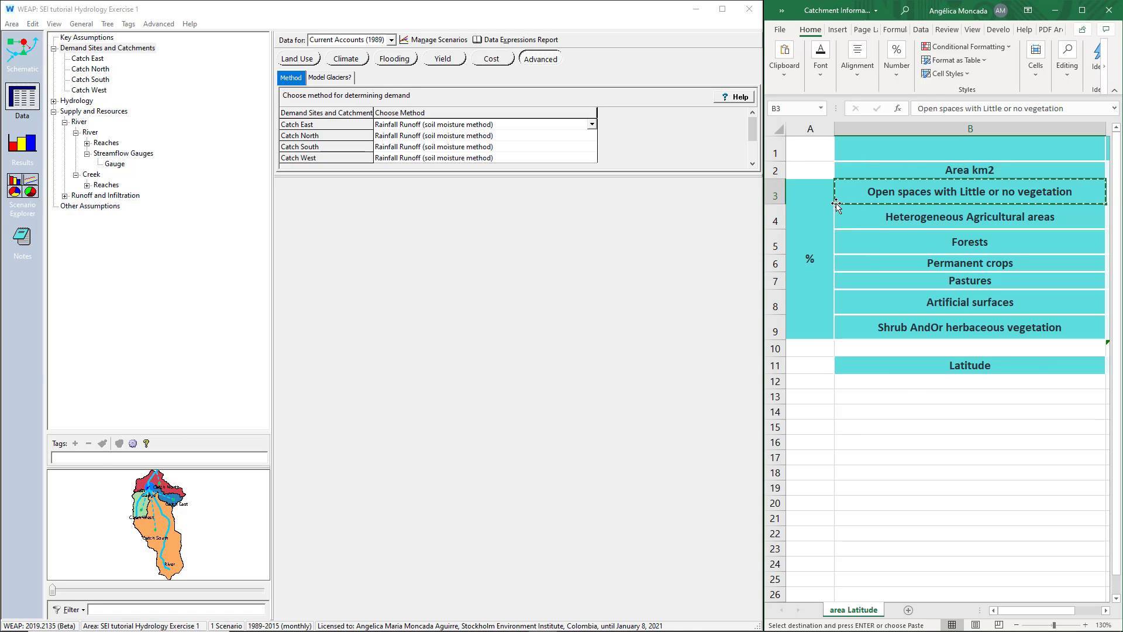
click(82, 60)
right_click(81, 59)
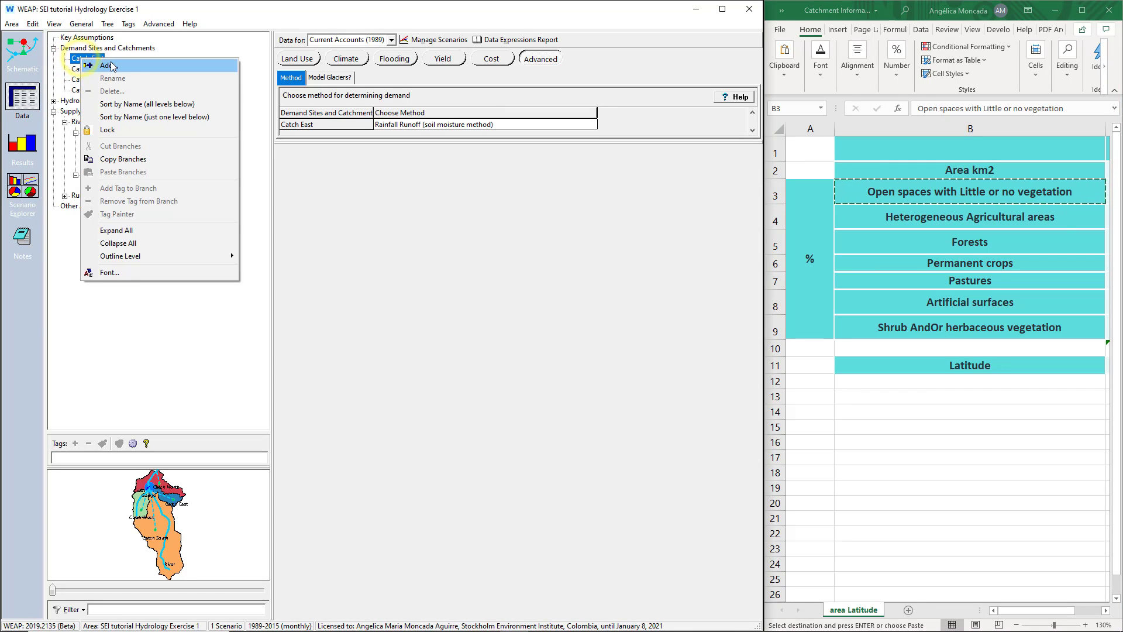
click(107, 65)
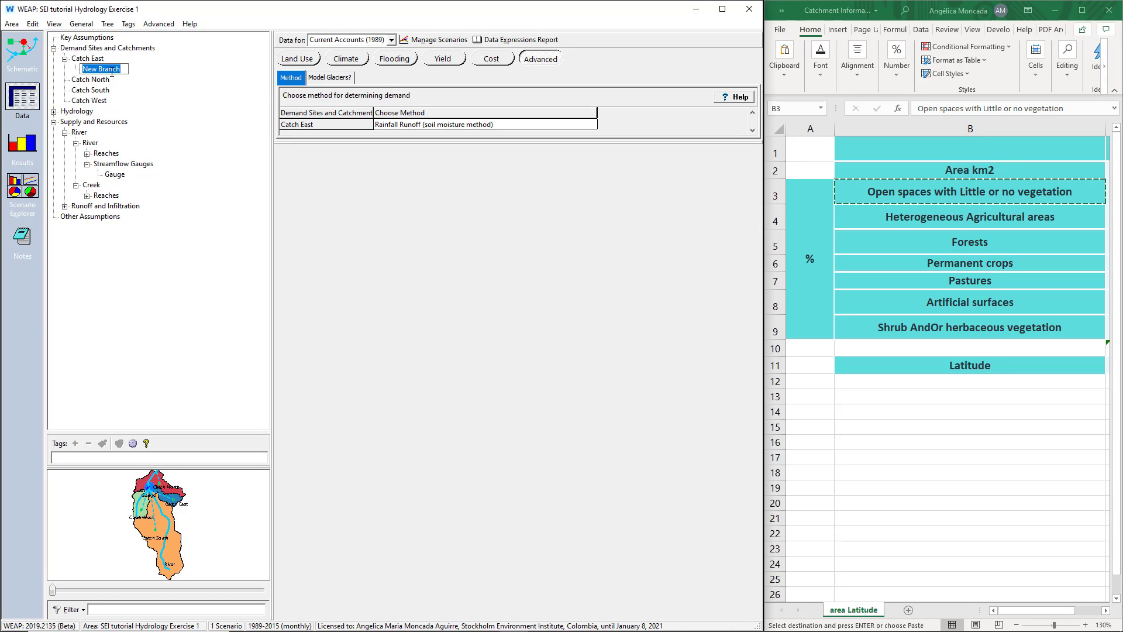
right_click(111, 72)
click(148, 117)
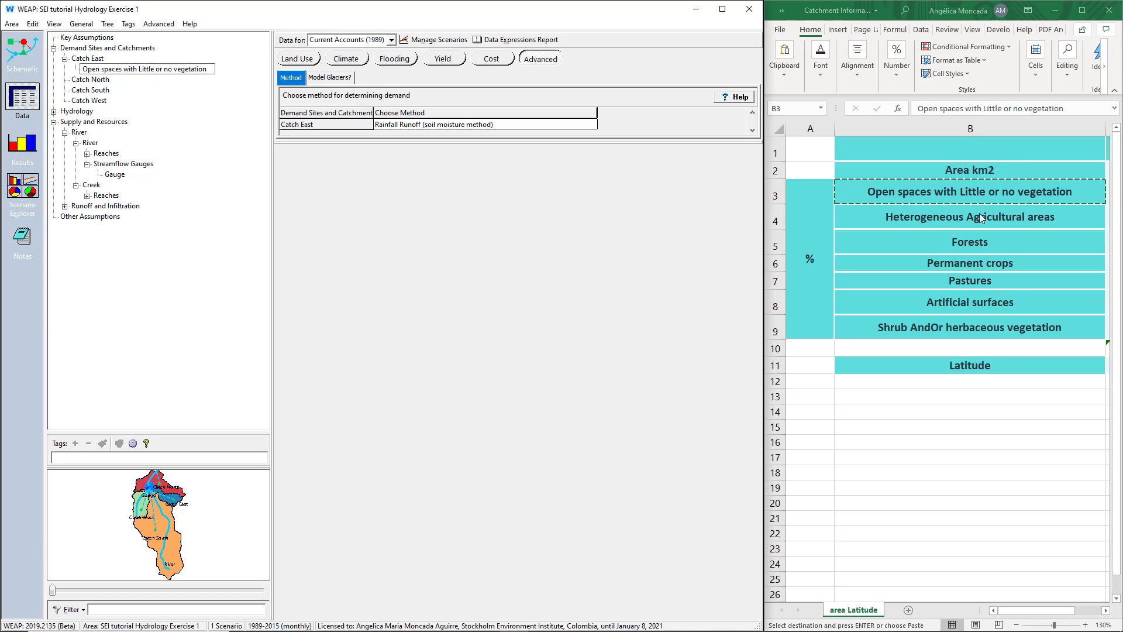
Step: Add a branch under Catch East named "Heterogeneous Agricultural areas", copying the name from cell B4
click(949, 217)
key(ctrl+c)
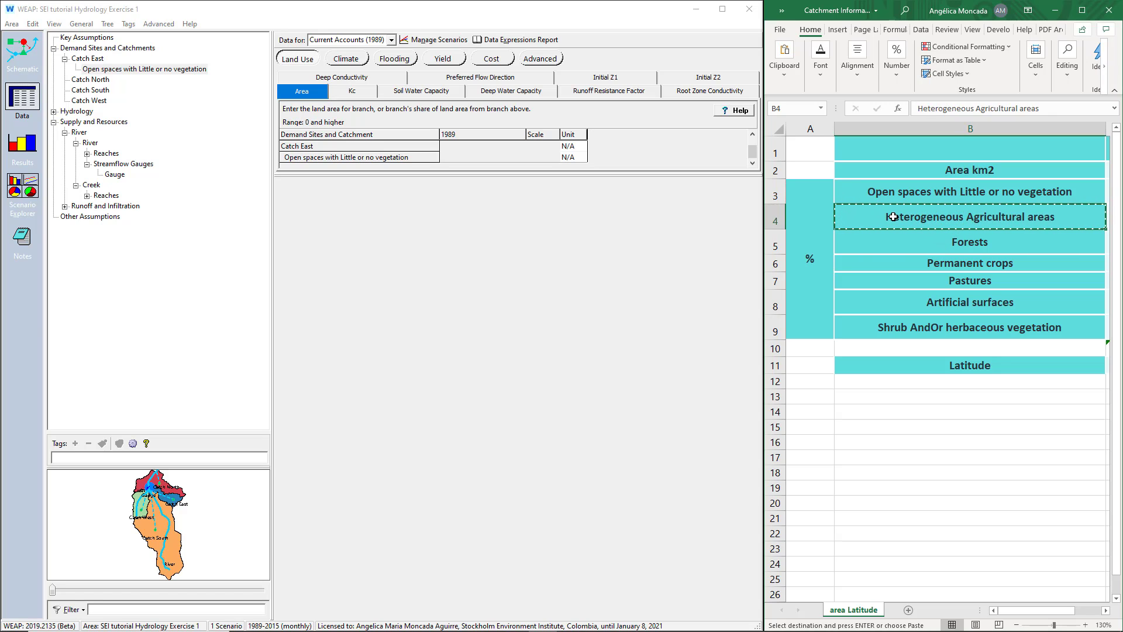
click(87, 59)
right_click(95, 62)
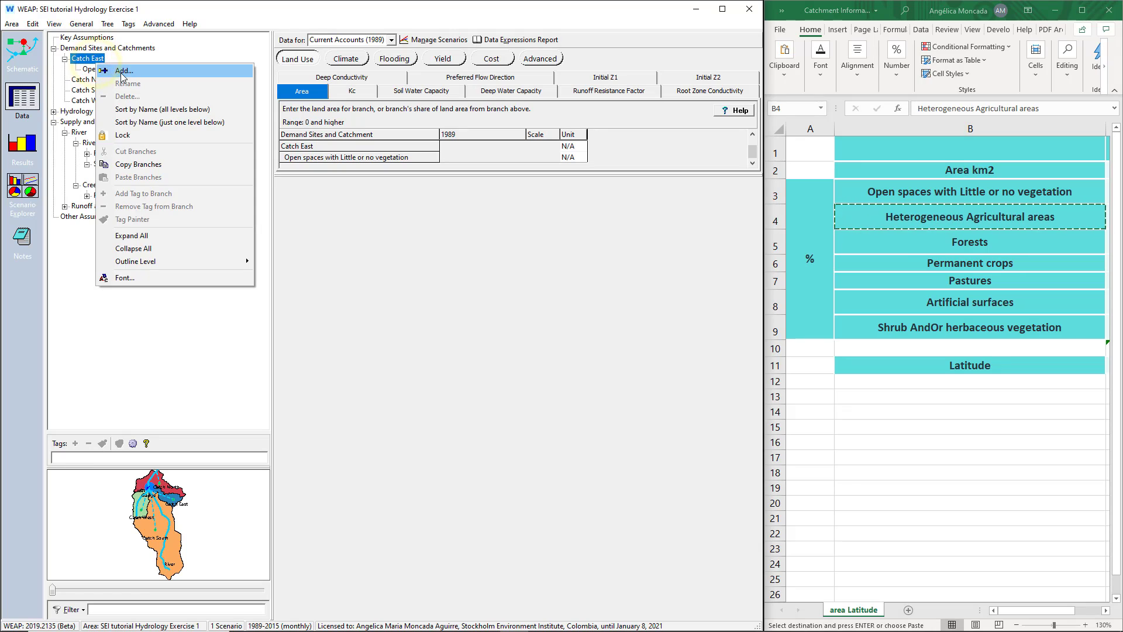
click(122, 71)
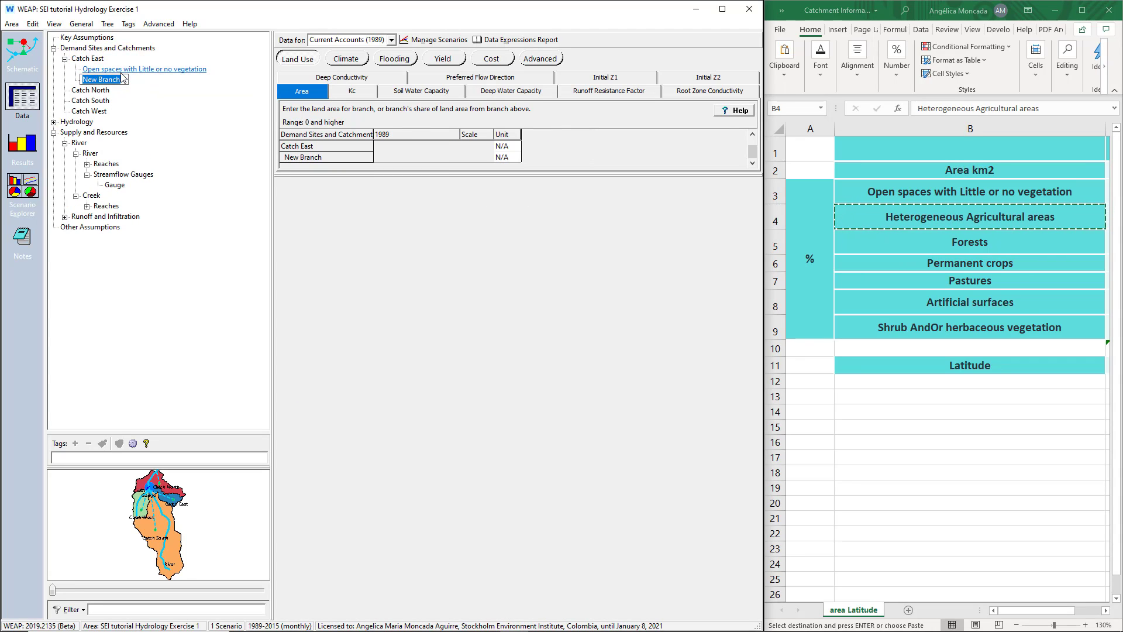
right_click(106, 76)
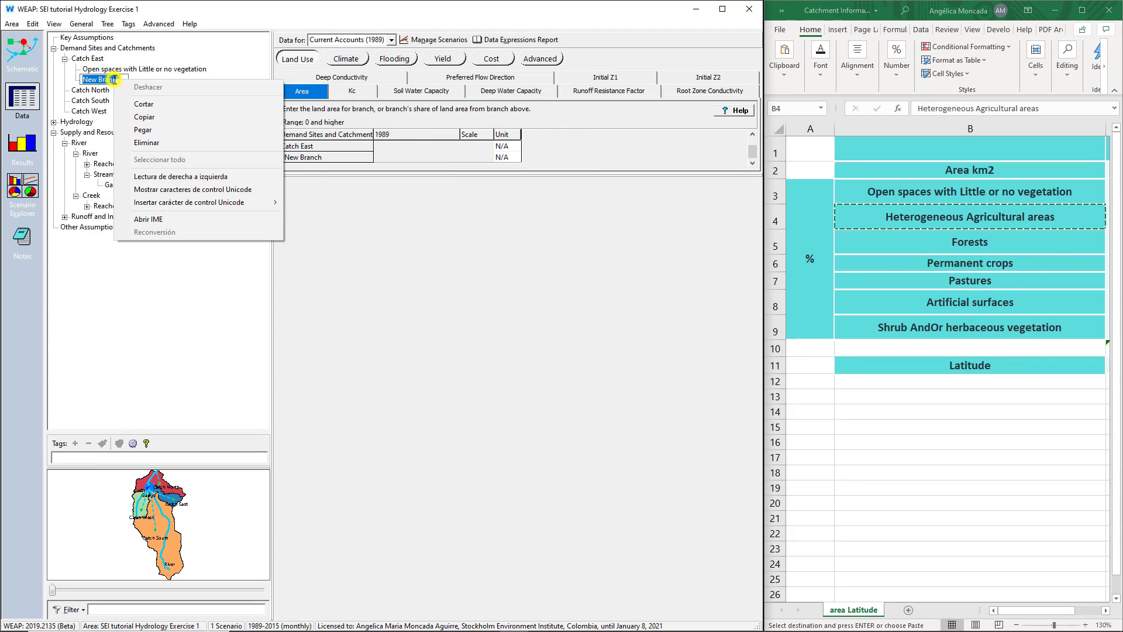
click(157, 124)
Step: Add a "Forests" branch under Catch East using the class name from the worksheet
click(953, 242)
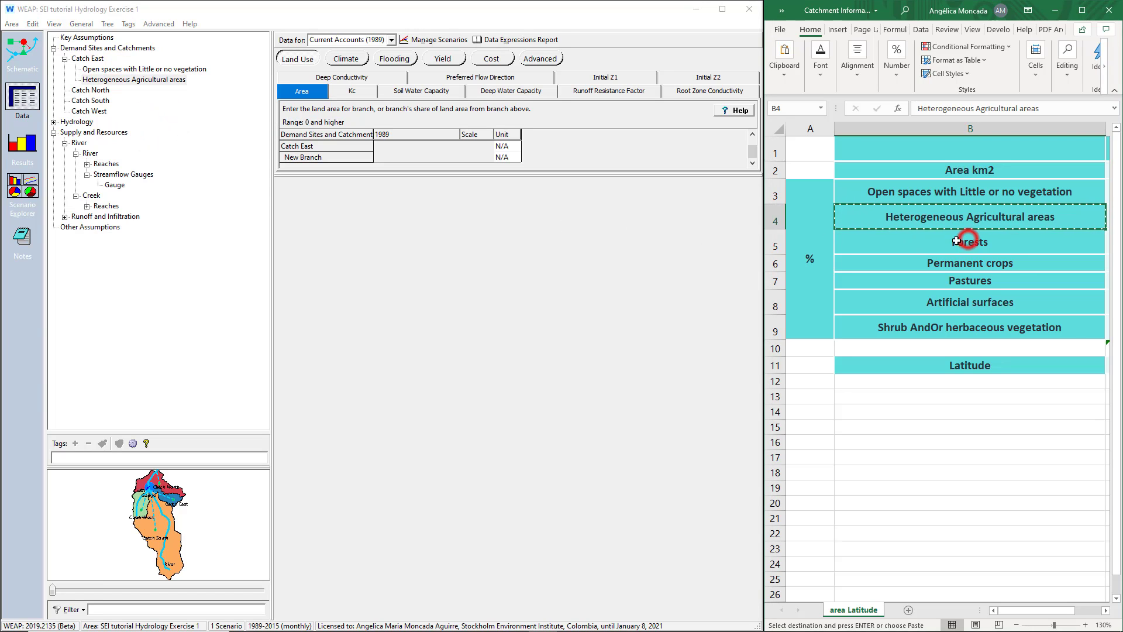
key(ctrl+c)
right_click(88, 58)
click(121, 71)
right_click(103, 90)
click(134, 139)
Step: Add a "Permanent crops" branch under Catch East, copying the name from cell B6
click(977, 263)
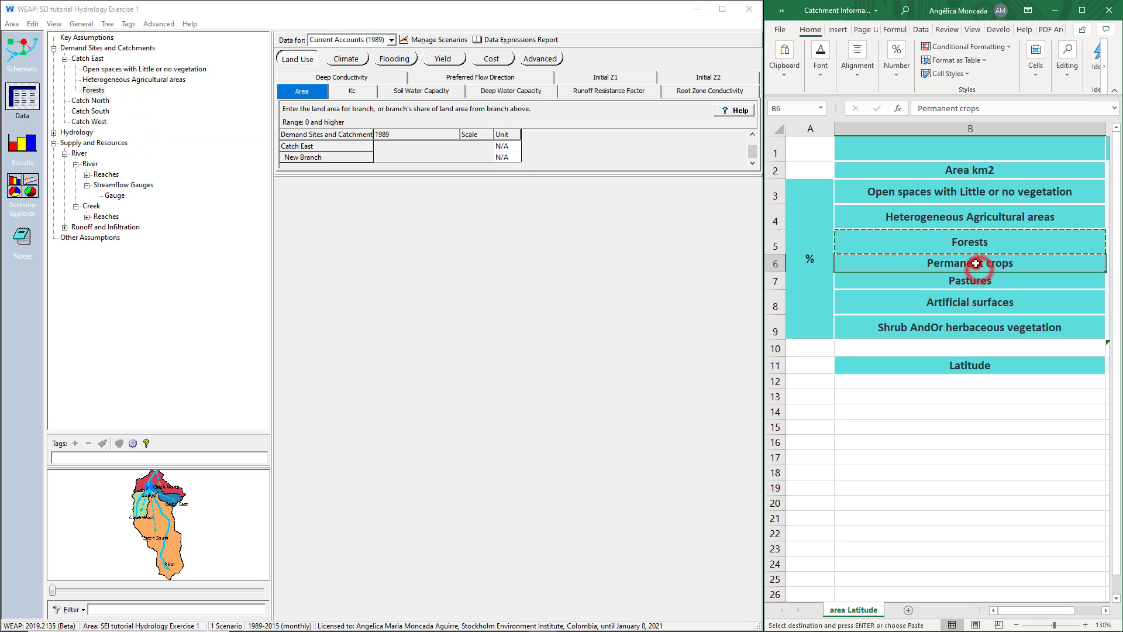
key(ctrl+c)
right_click(88, 59)
click(117, 65)
right_click(103, 100)
click(133, 149)
Step: Add a "Pastures" branch under Catch East using the class name from the worksheet
click(971, 281)
key(ctrl+c)
right_click(88, 58)
click(100, 67)
right_click(103, 111)
click(134, 159)
Step: Add an "Artificial surfaces" branch under Catch East, copying the name from cell B8
click(971, 301)
key(ctrl+c)
right_click(87, 59)
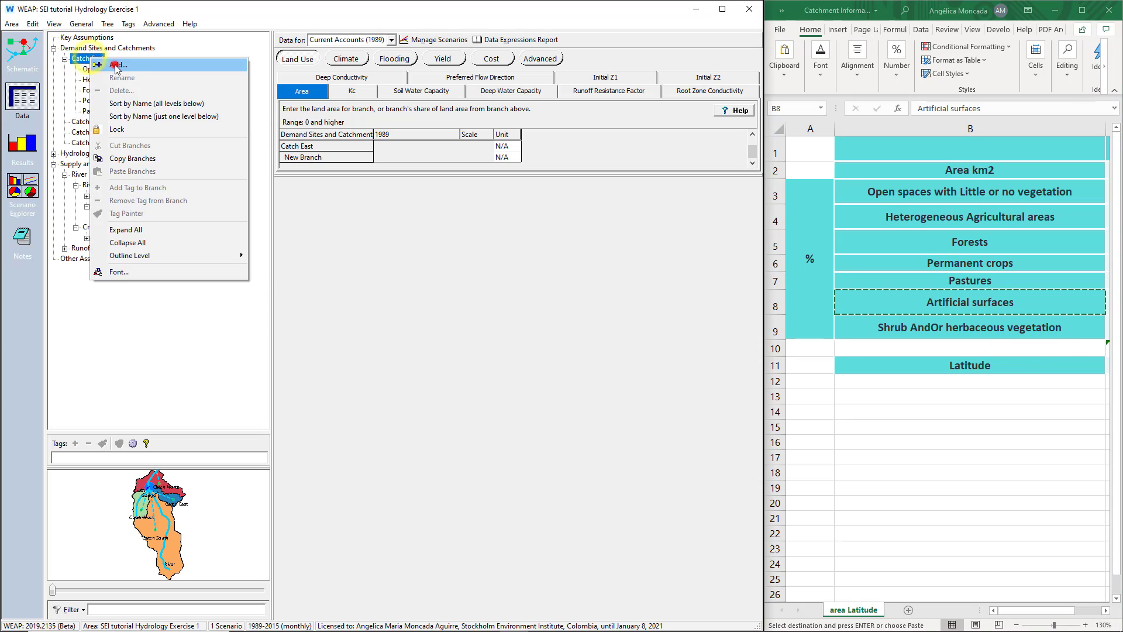
click(100, 67)
right_click(104, 121)
click(133, 168)
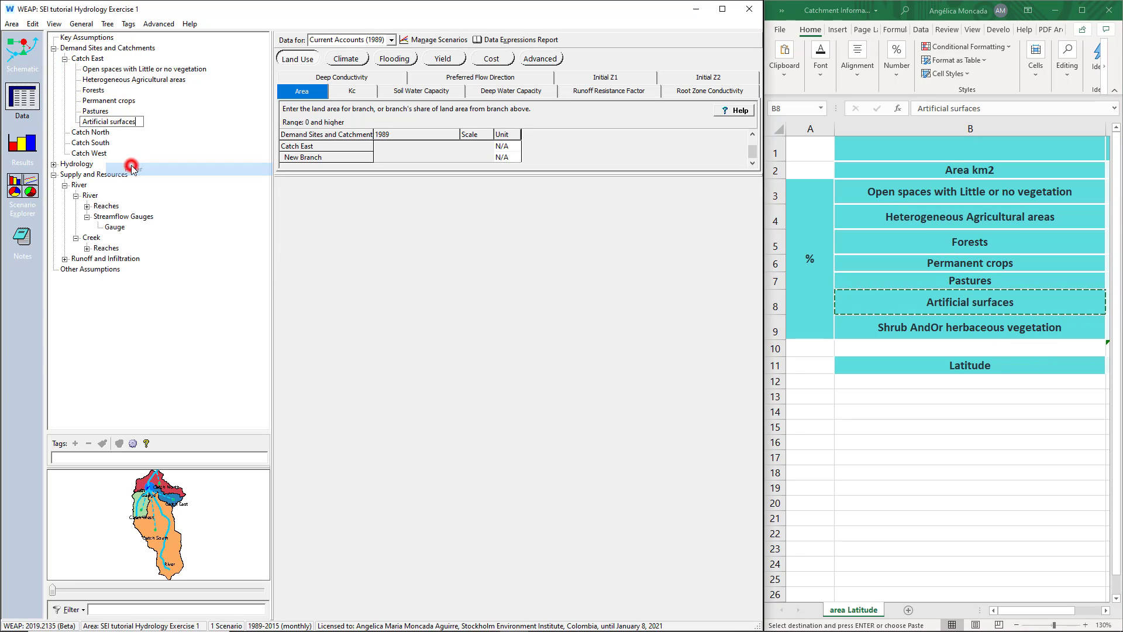
Step: Add a branch under Catch East named "Shrub AndOr herbaceous vegetation", copying the name from cell B9
click(973, 332)
key(ctrl+c)
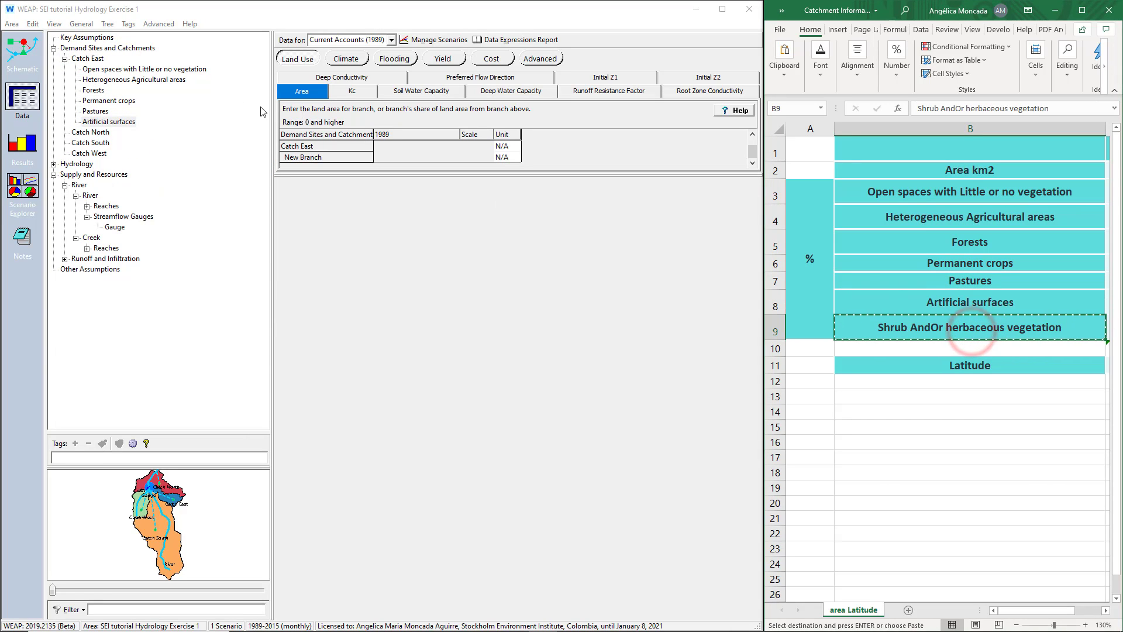
right_click(83, 61)
click(104, 70)
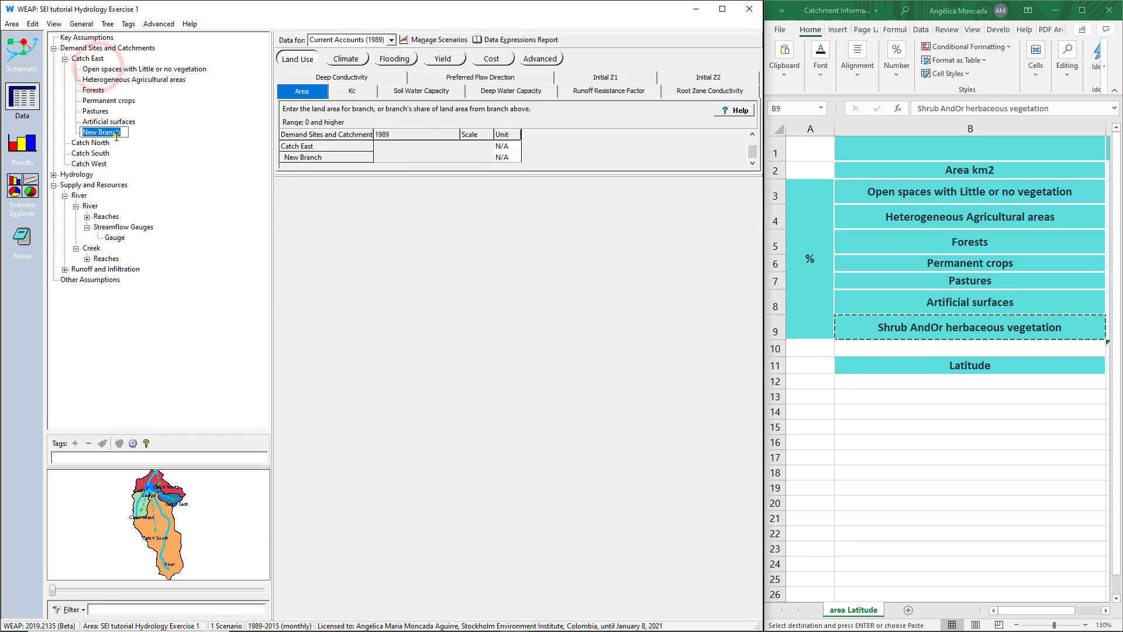
right_click(116, 137)
click(146, 187)
click(163, 183)
click(193, 192)
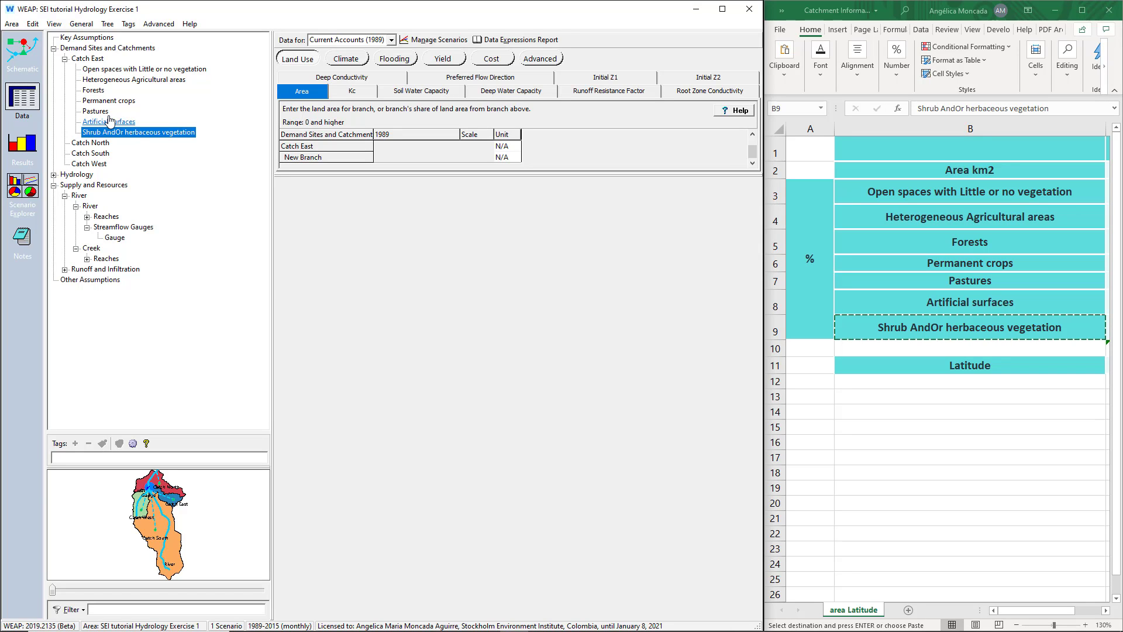
Step: Show the land use Area data for Catch East and set the catchment's area unit to Square Kilometers
click(87, 58)
click(314, 92)
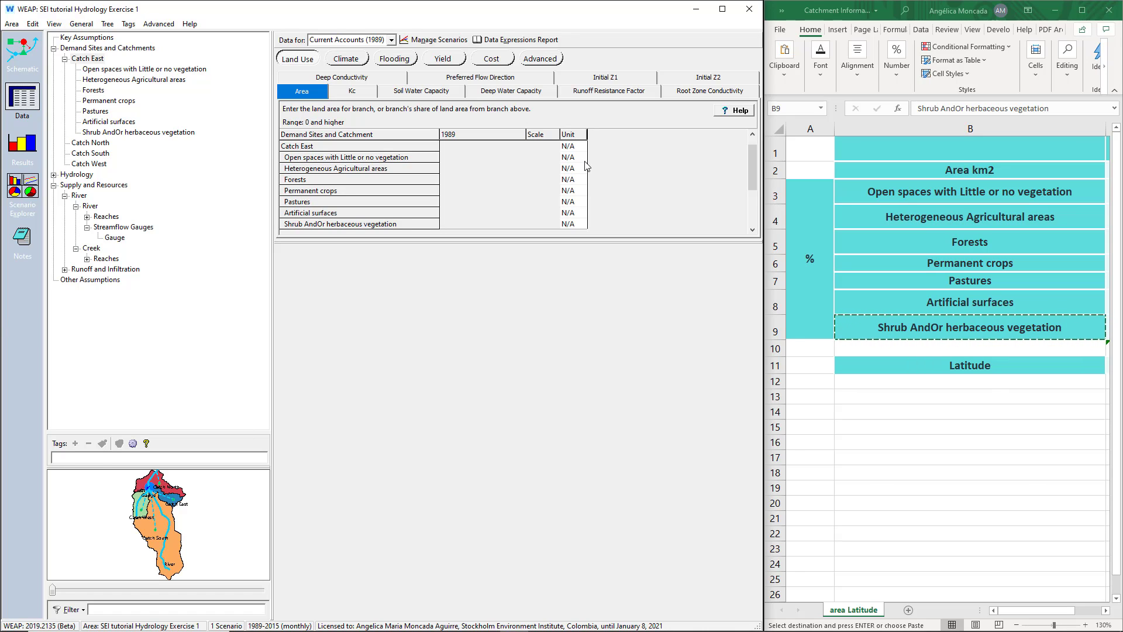
drag(572, 161, 569, 221)
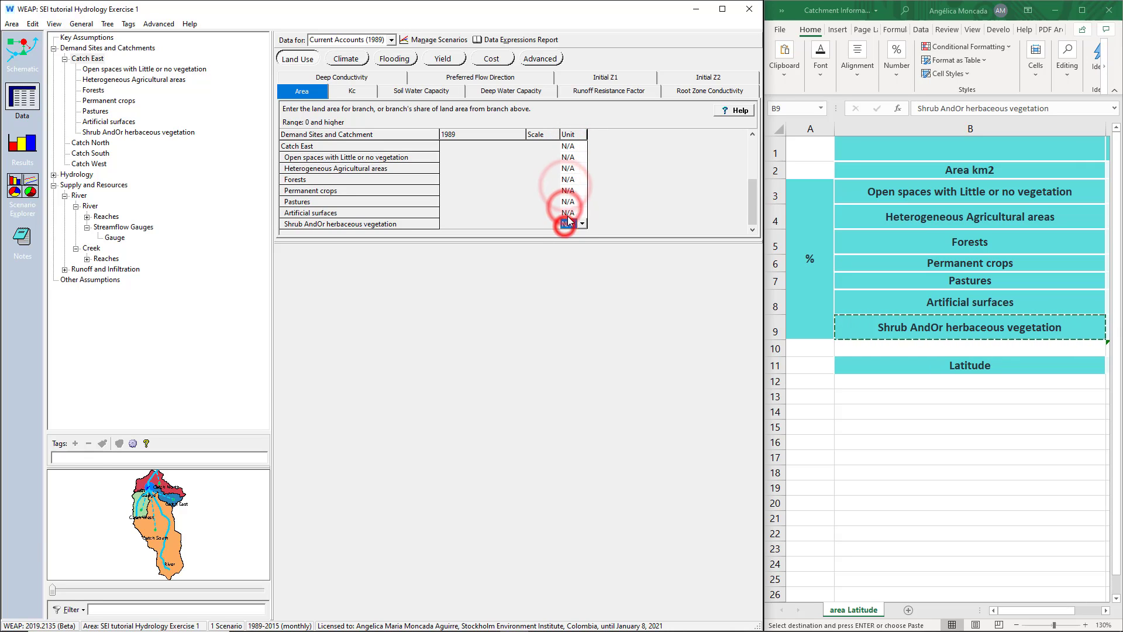
click(579, 147)
click(582, 146)
drag(576, 191, 581, 227)
click(489, 198)
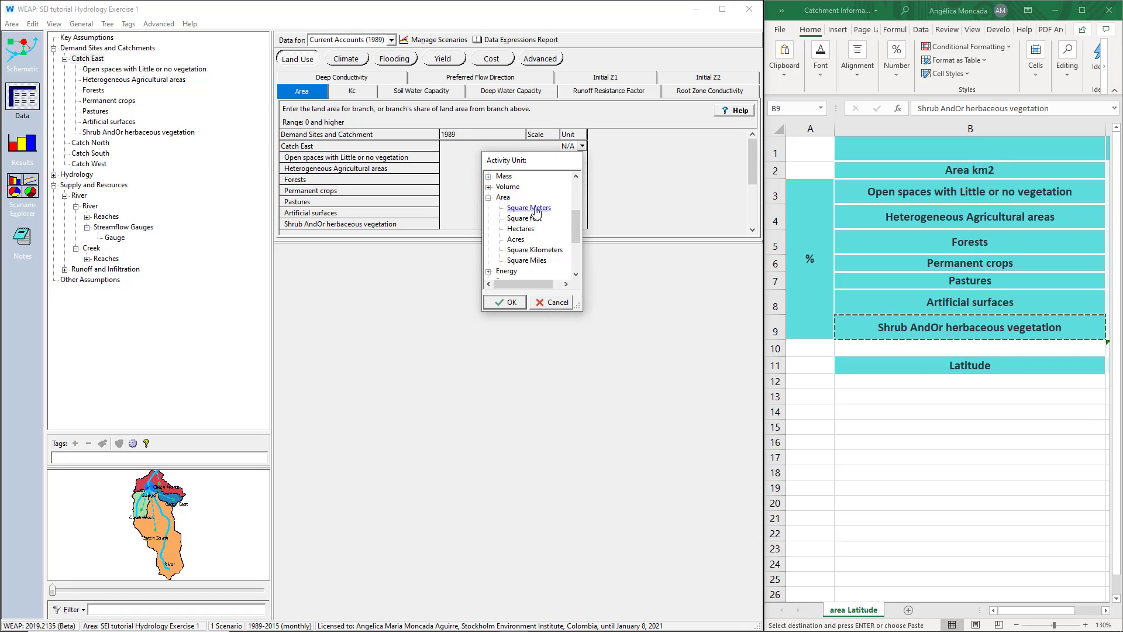
click(529, 250)
click(510, 304)
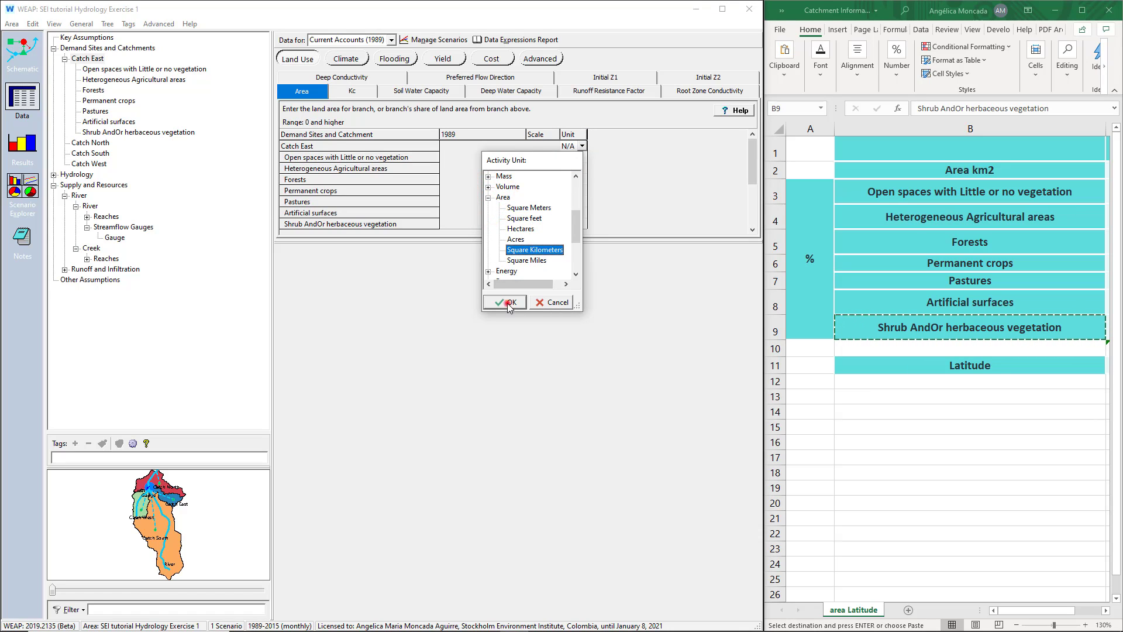
Step: Set the area unit to Share for Catch East's "Open spaces with Little or no vegetation" and "Heterogeneous Agricultural areas" branches
click(583, 157)
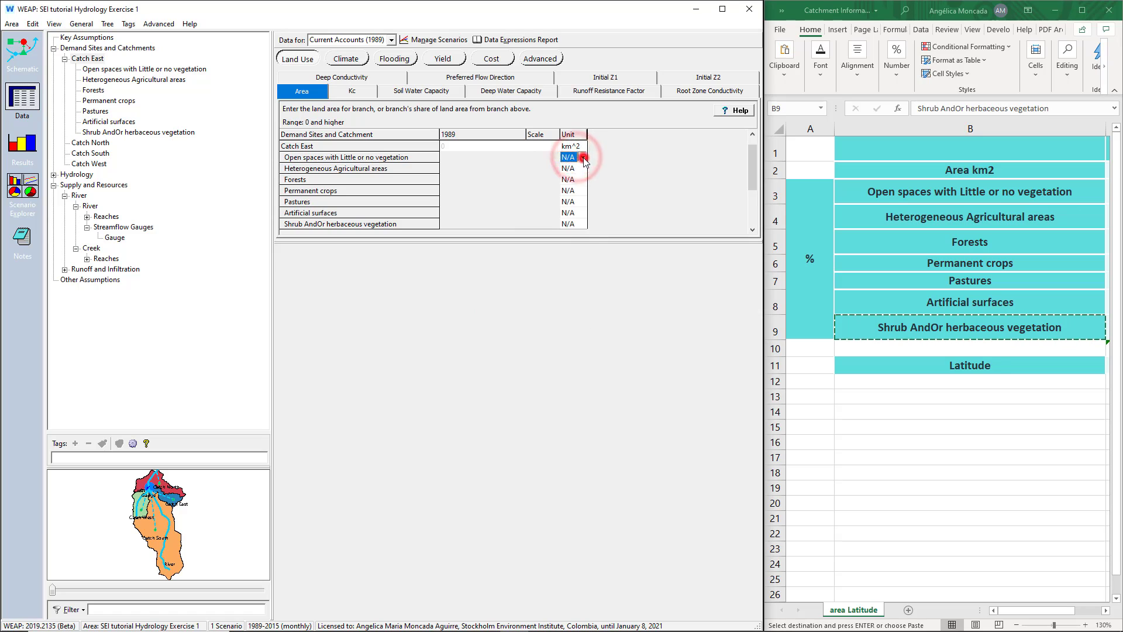
click(504, 209)
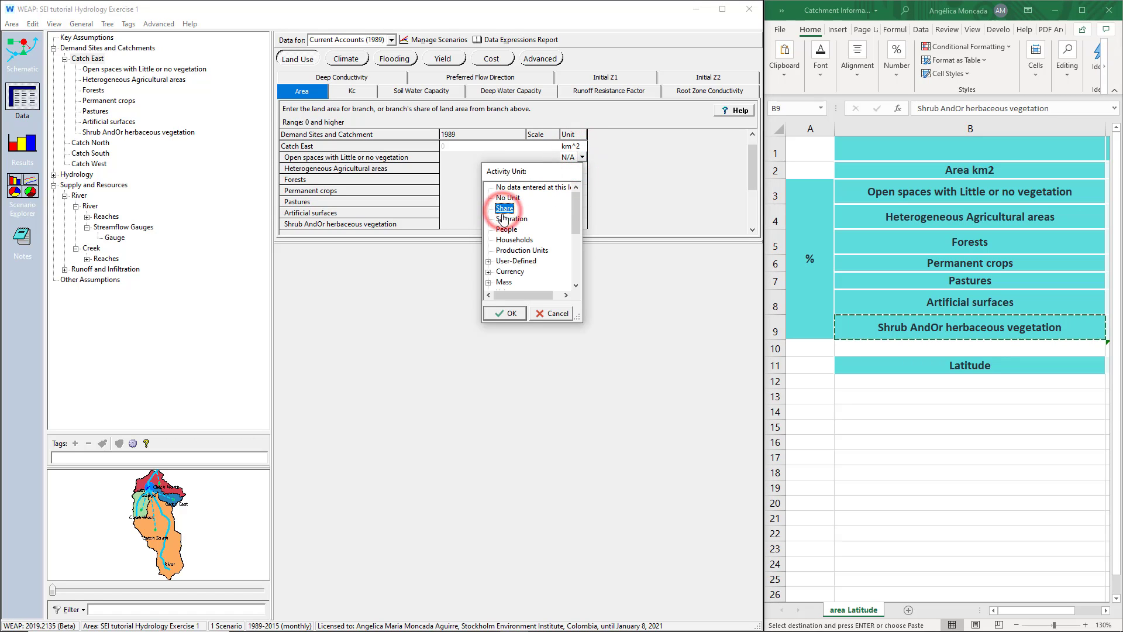
click(499, 314)
click(582, 168)
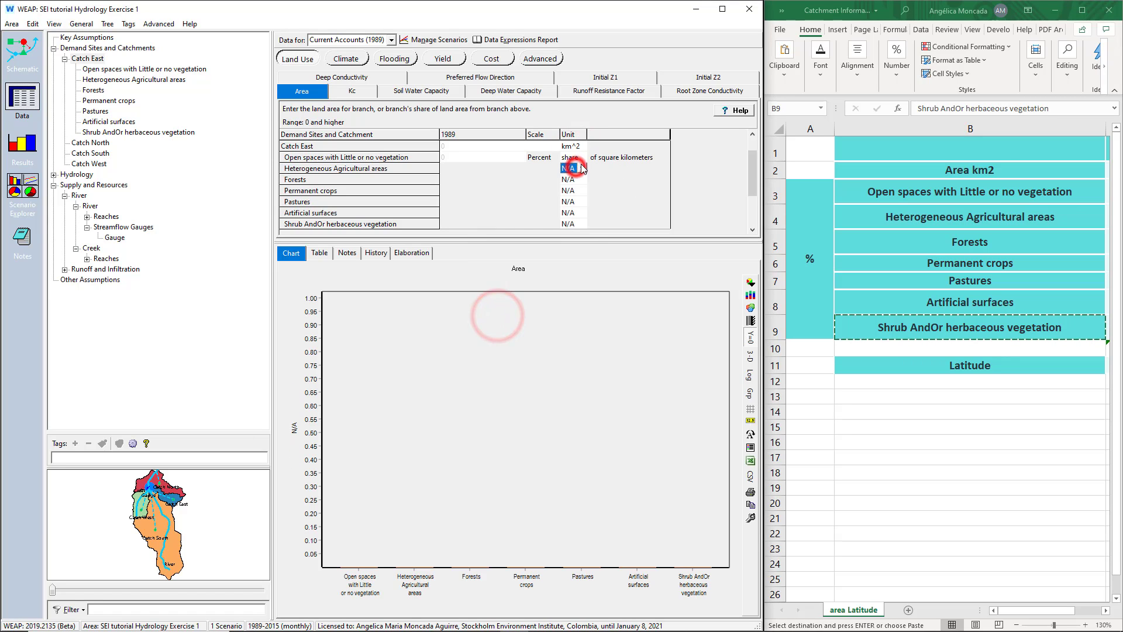
click(505, 220)
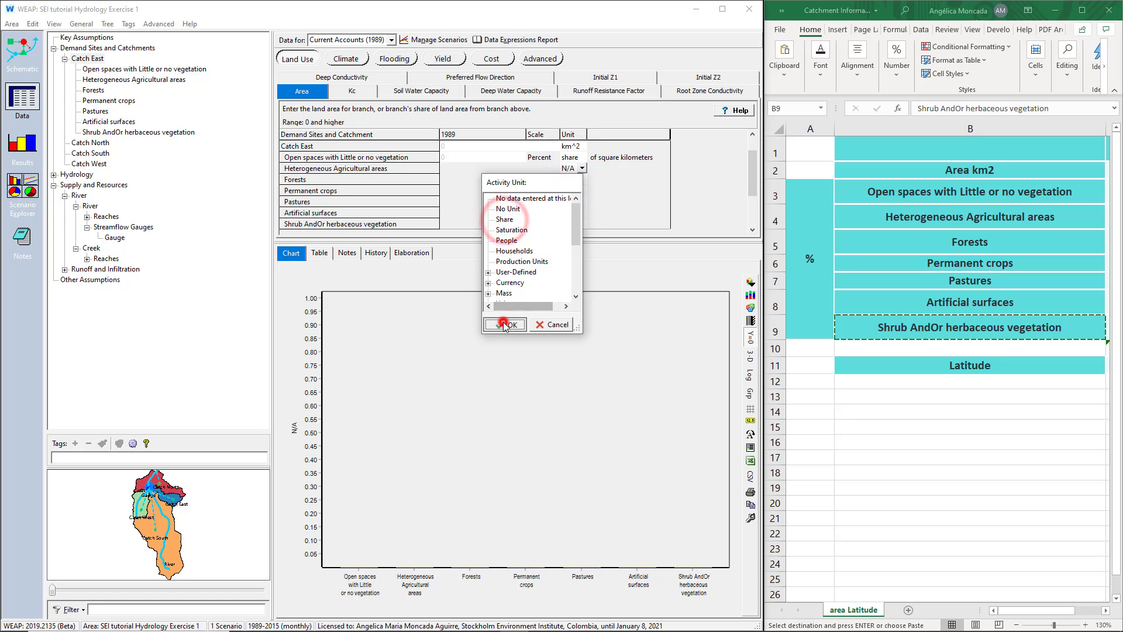
click(504, 324)
Step: Set the area unit of Catch East's Forests and Permanent crops branches to Share
click(569, 179)
click(583, 179)
click(506, 230)
click(500, 336)
click(582, 190)
click(504, 241)
click(498, 346)
Step: Set the area unit to Share for Catch East's Pastures, Artificial surfaces, and "Shrub AndOr herbaceous vegetation" branches
click(568, 201)
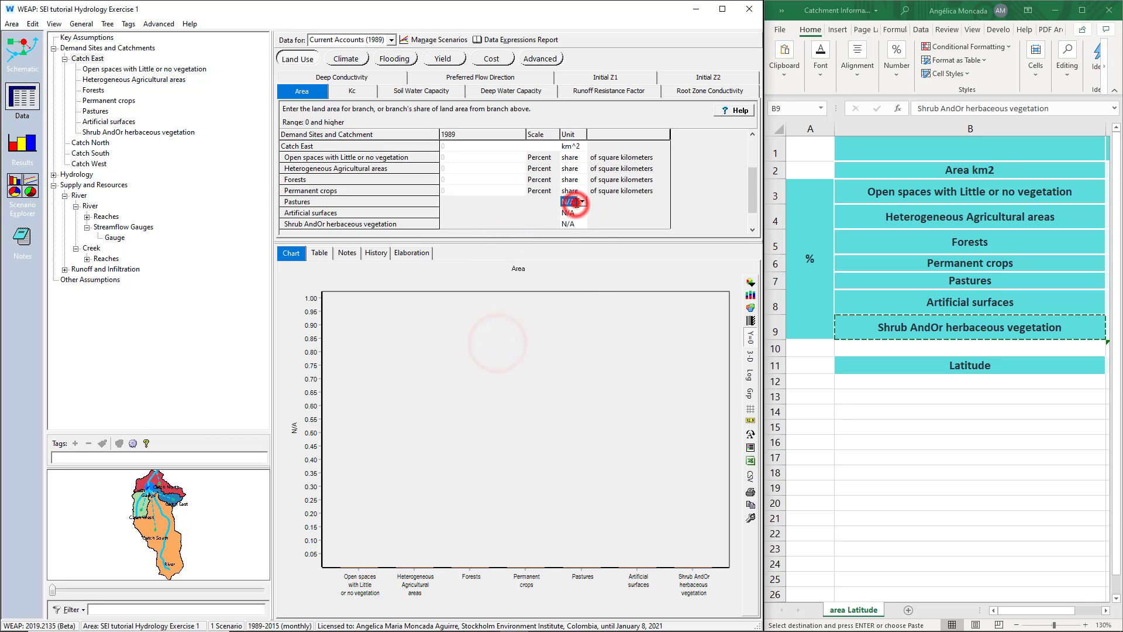
click(582, 201)
click(505, 253)
click(506, 357)
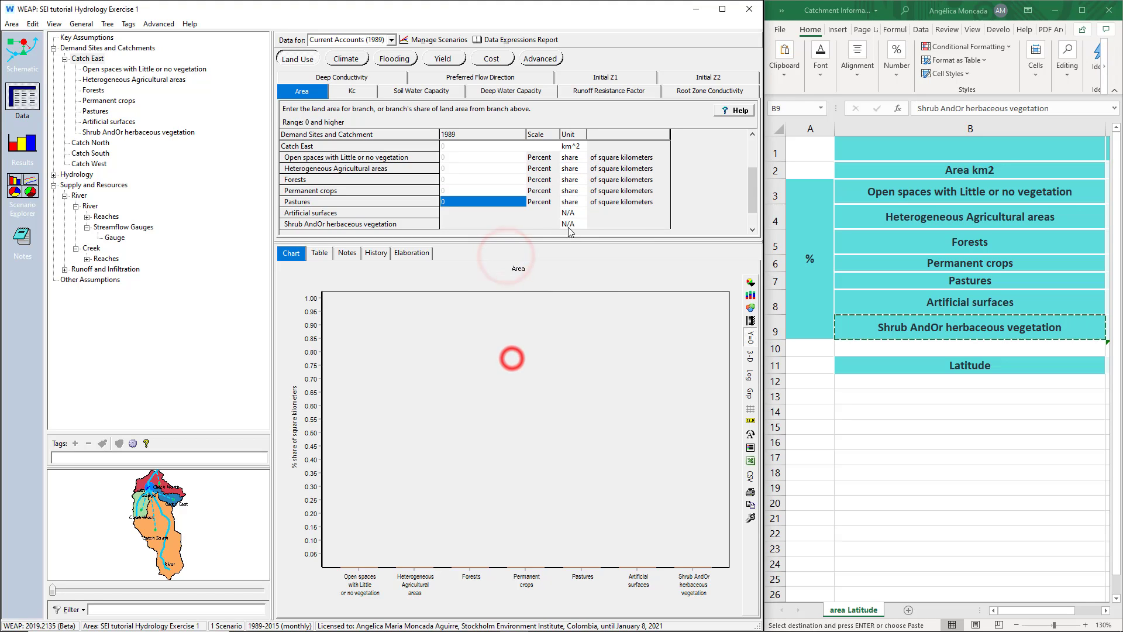
click(581, 214)
click(501, 264)
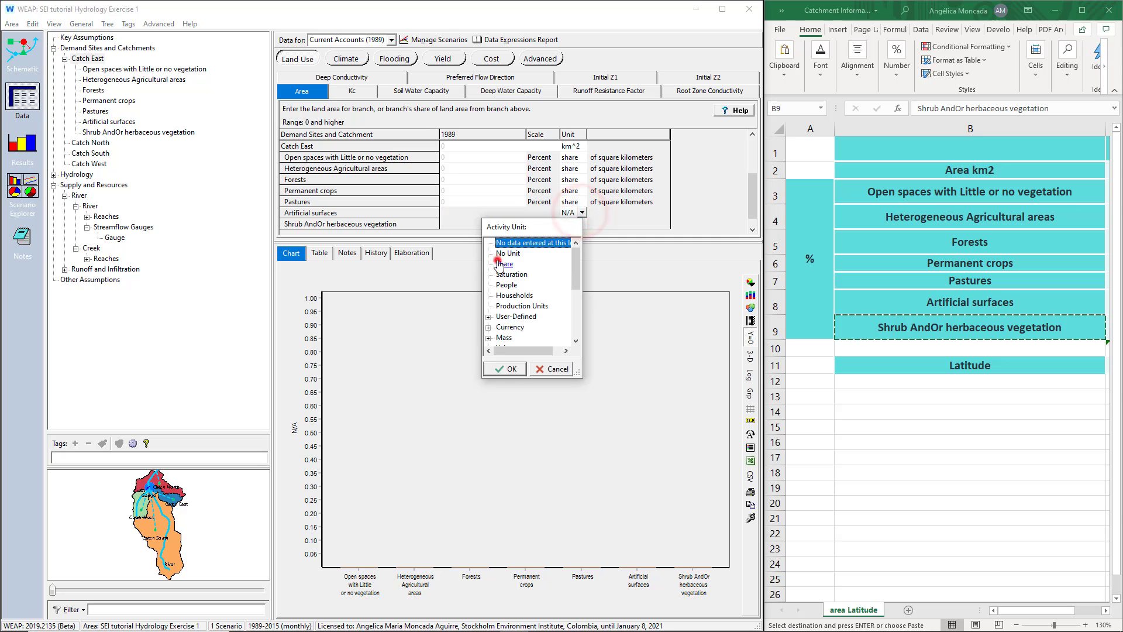
click(502, 371)
click(567, 223)
click(582, 223)
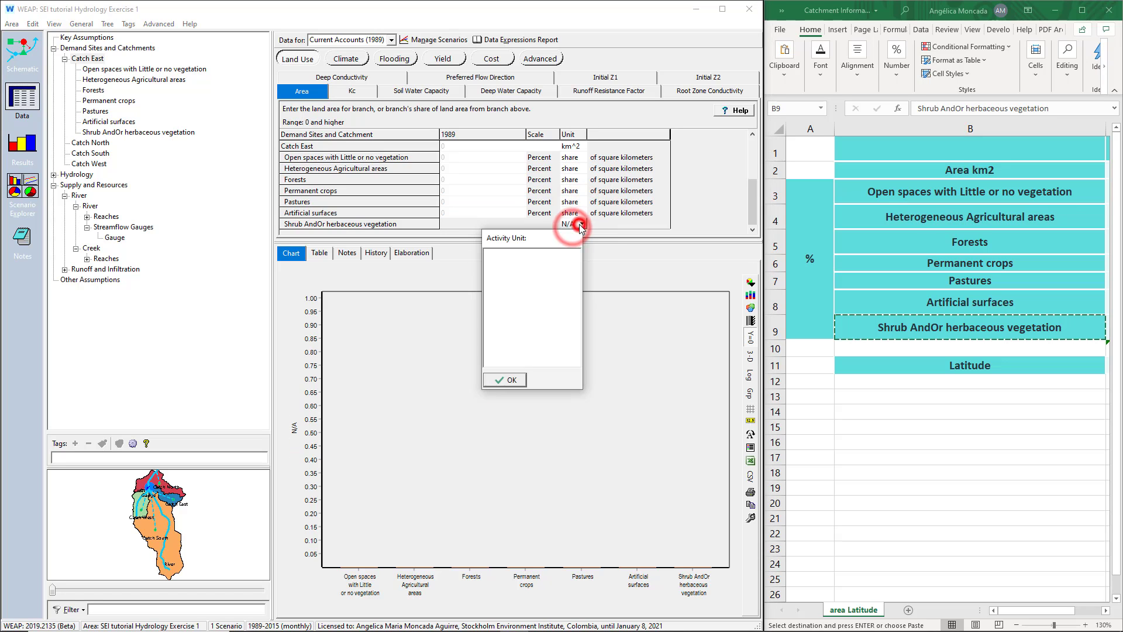
click(506, 274)
click(505, 379)
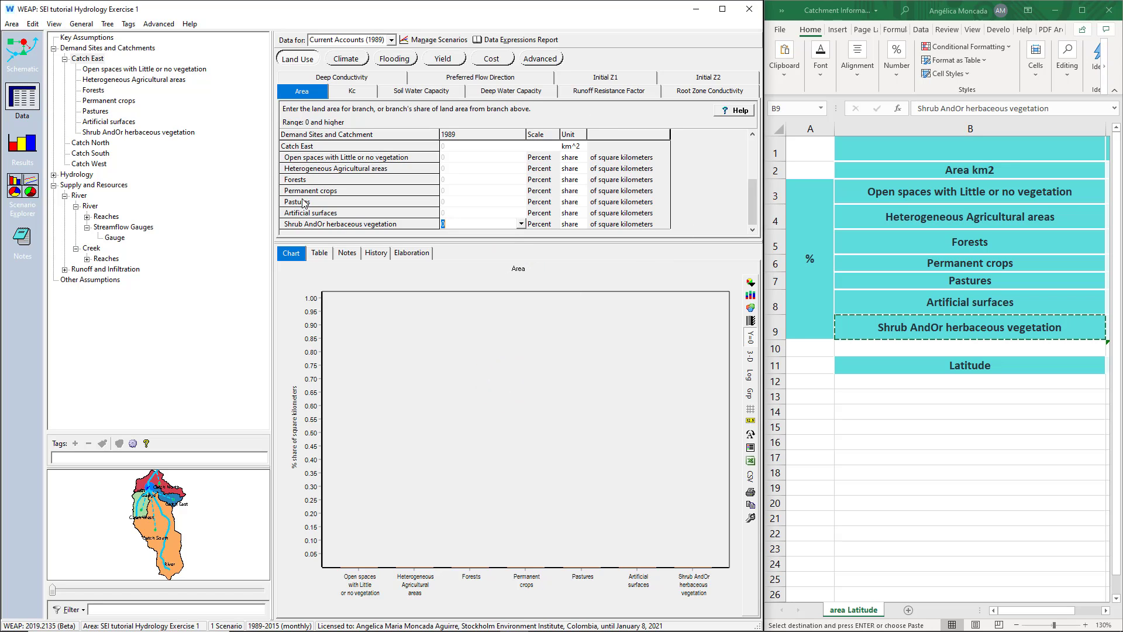
Step: Copy Catch East's land cover branches into Catch North and expand the pasted branches
click(93, 59)
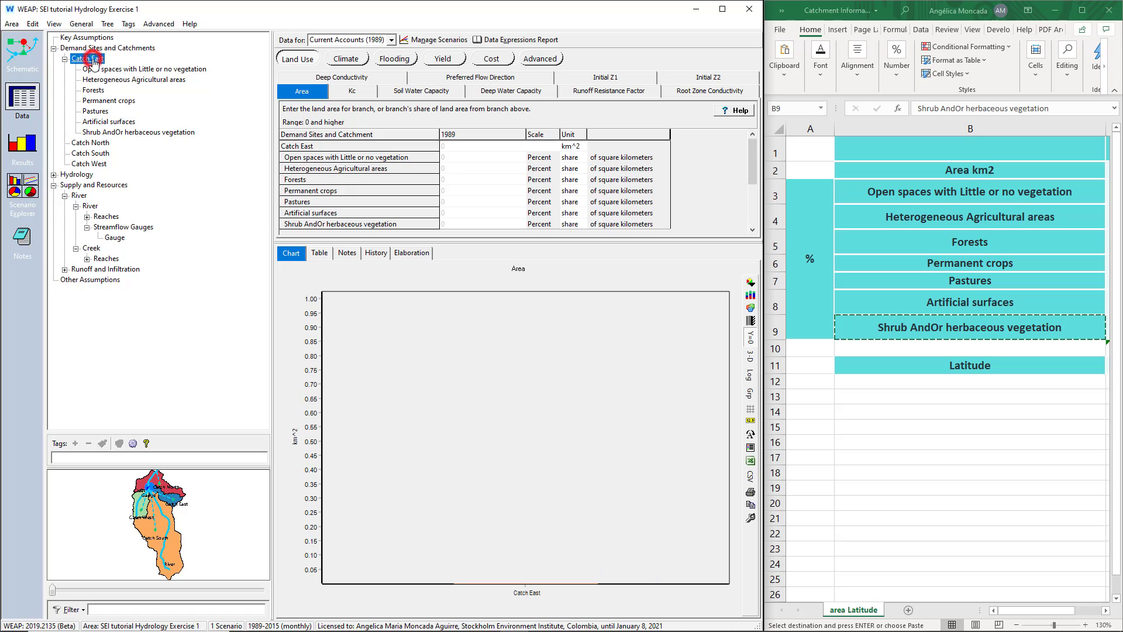
right_click(93, 60)
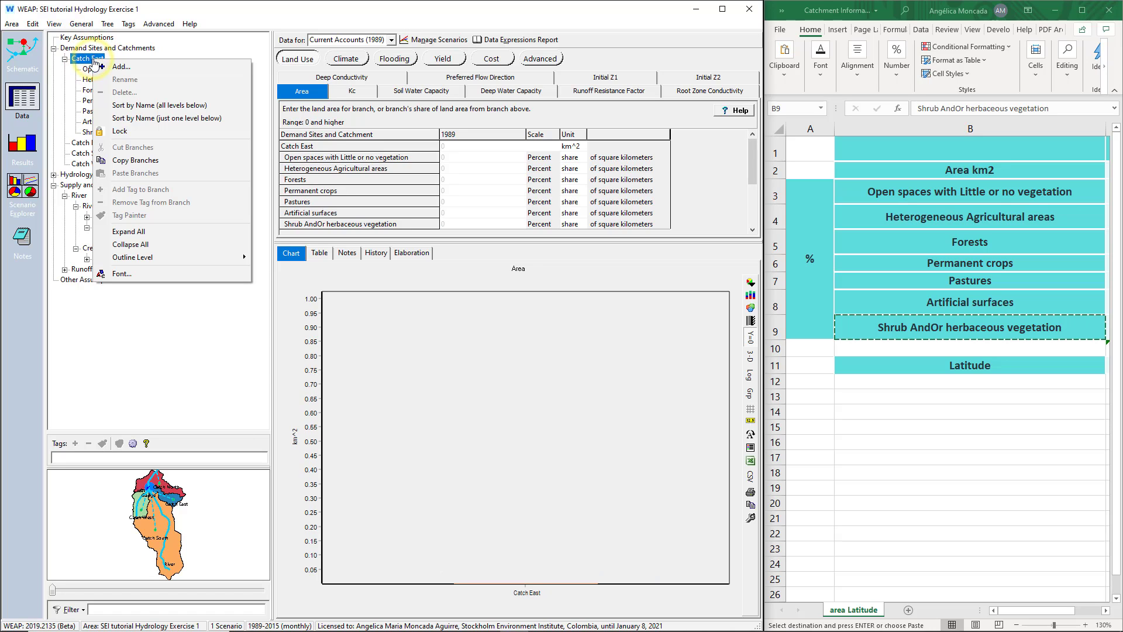
click(145, 163)
click(97, 144)
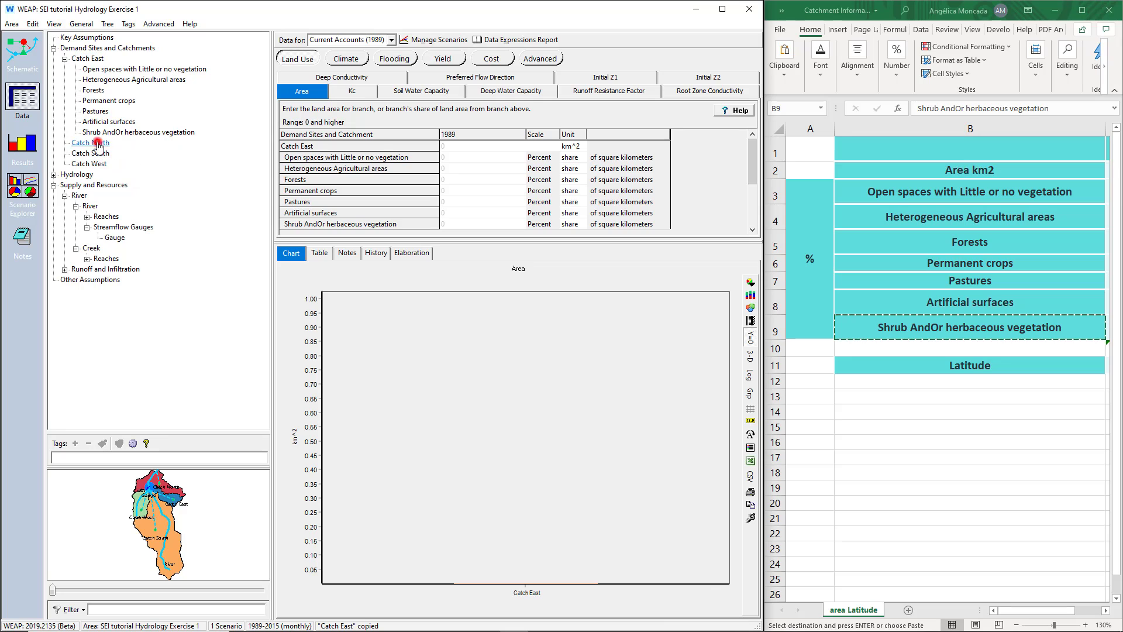
right_click(96, 144)
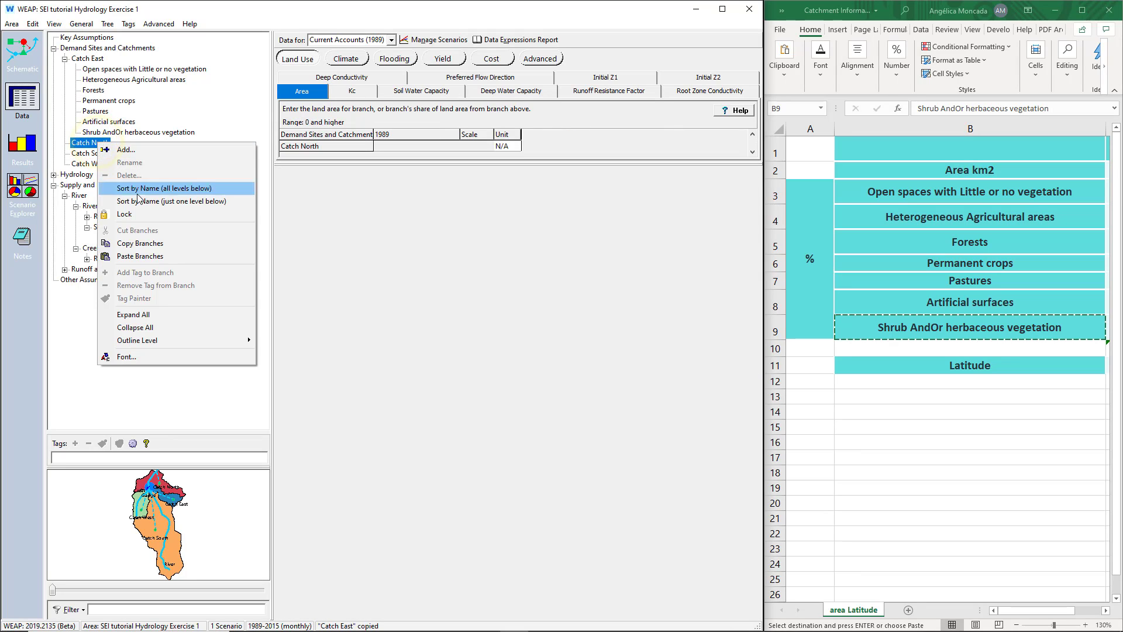
click(138, 258)
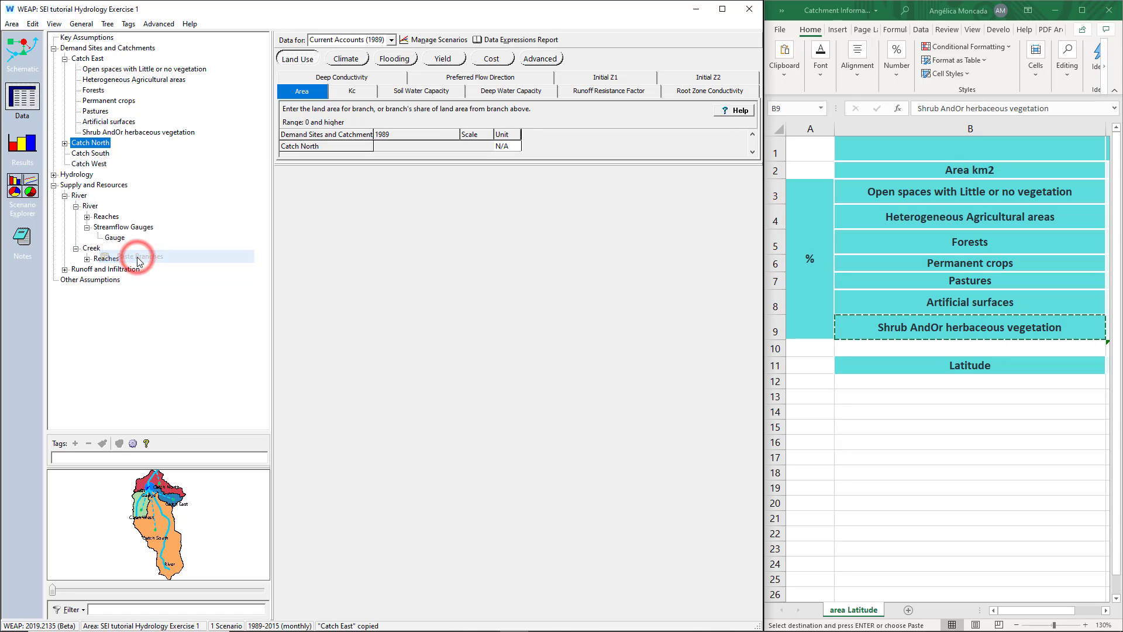
click(65, 143)
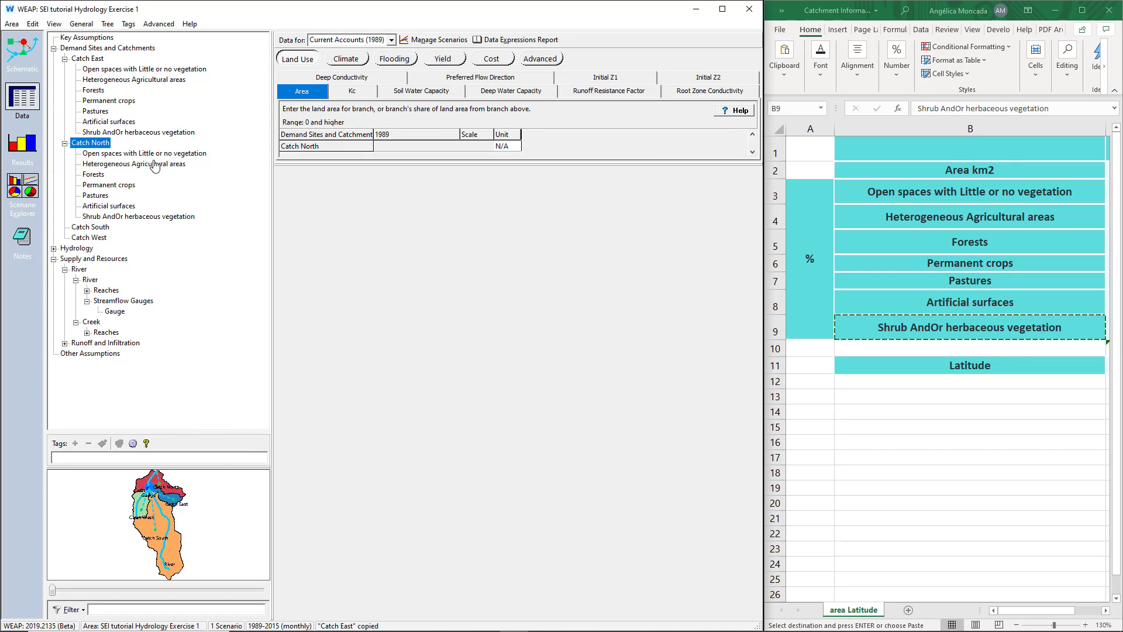
Step: Copy the land cover branches of Catch North into Catch South
right_click(100, 146)
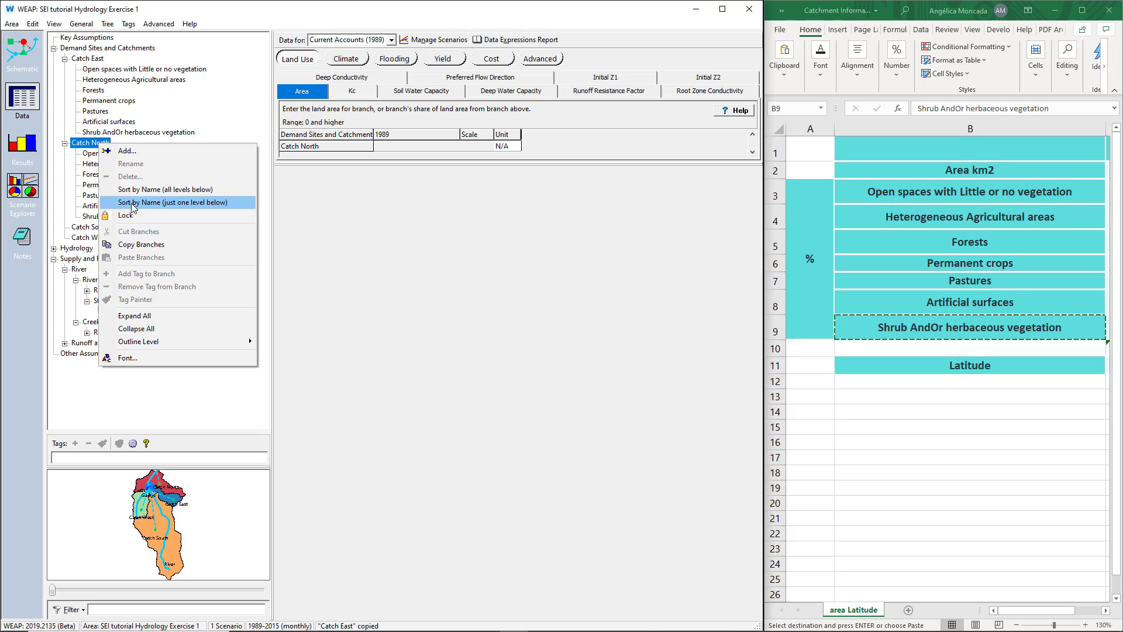
click(130, 245)
right_click(94, 228)
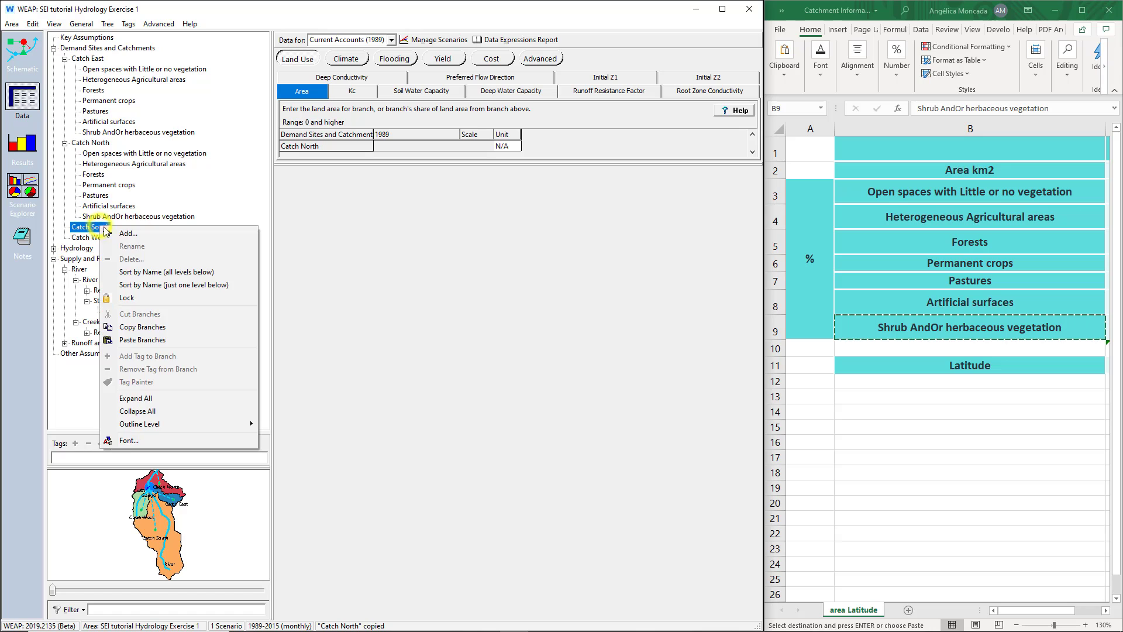
click(142, 339)
Step: Copy the land cover branches of Catch South into Catch West
right_click(98, 227)
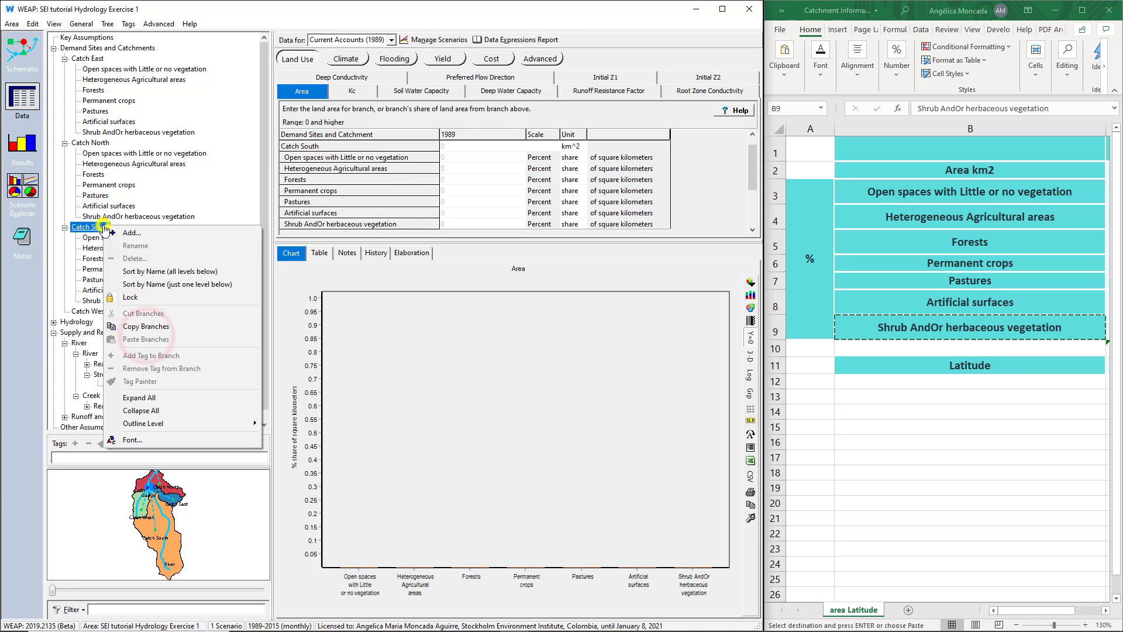
click(147, 326)
right_click(90, 311)
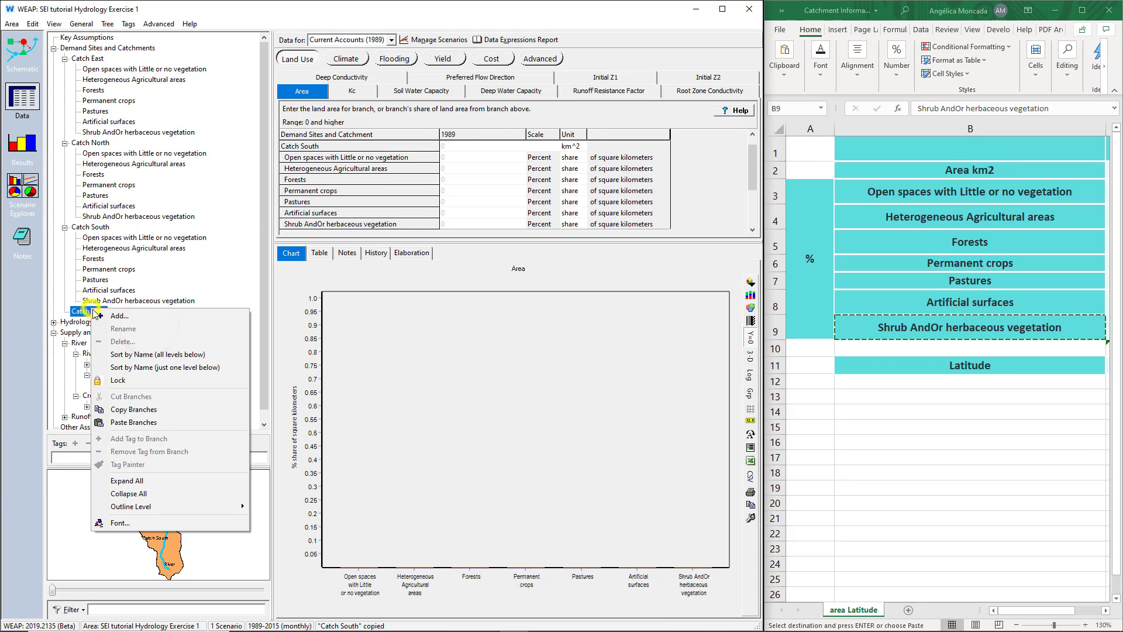
click(135, 422)
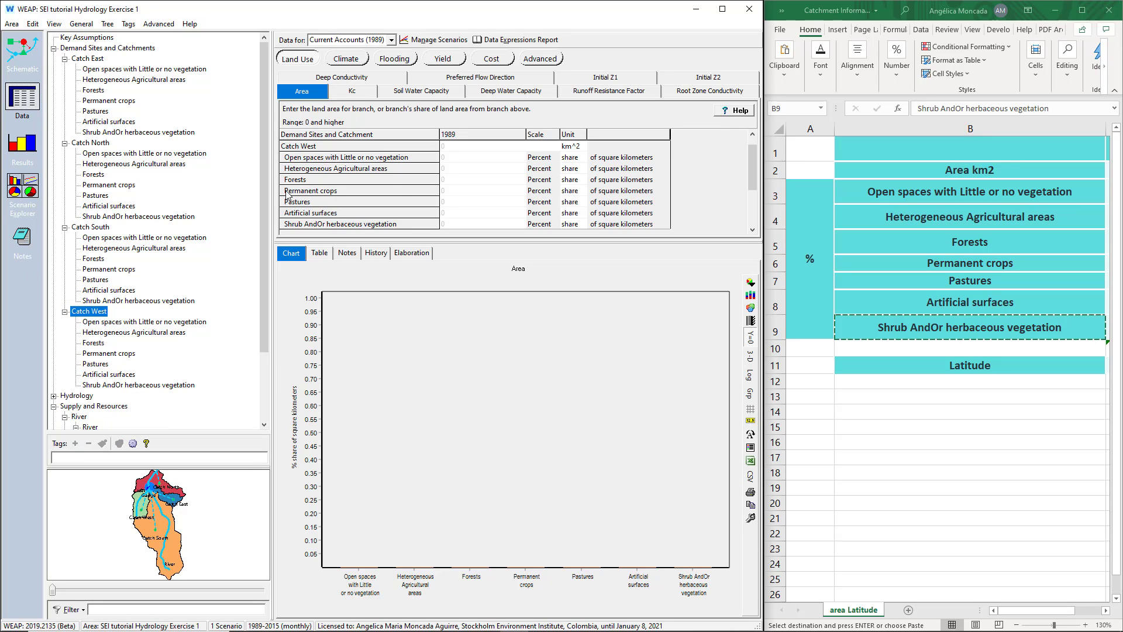
Step: Export the Area variable for all branches, Current Accounts only, to a new Excel workbook and bring that workbook into view
click(88, 59)
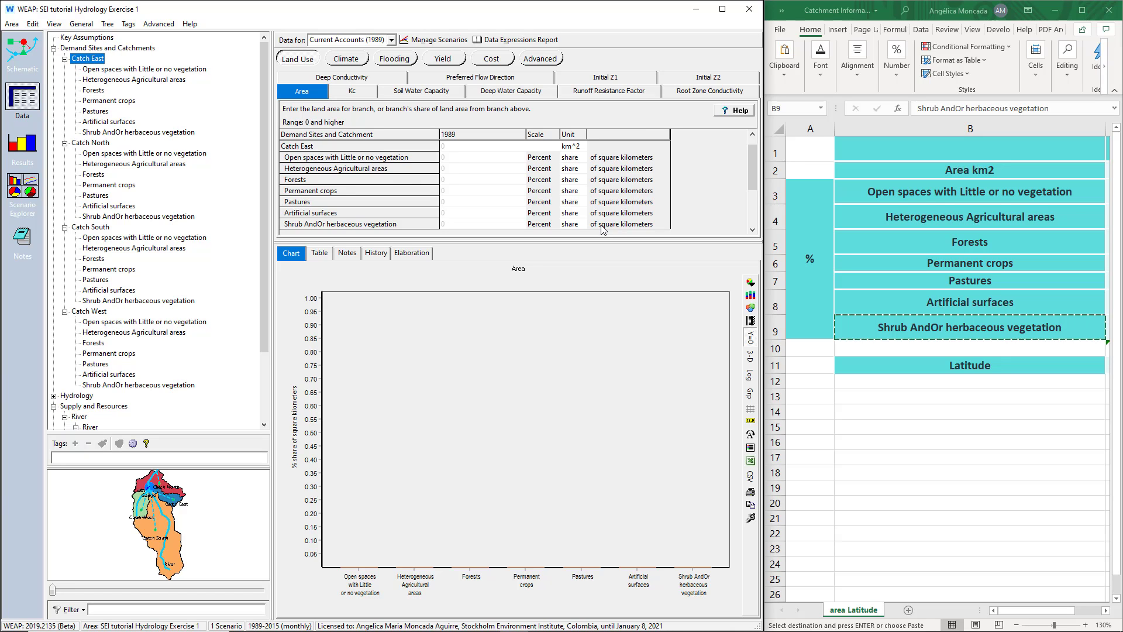
click(894, 217)
scroll(894, 208, down, 3)
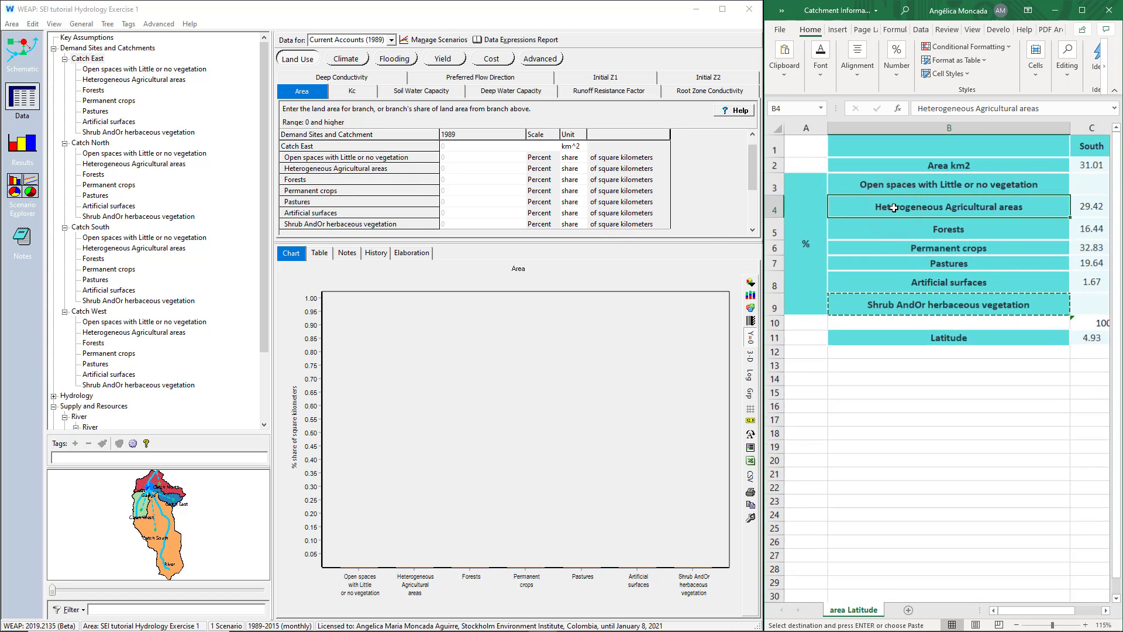
scroll(894, 207, down, 1)
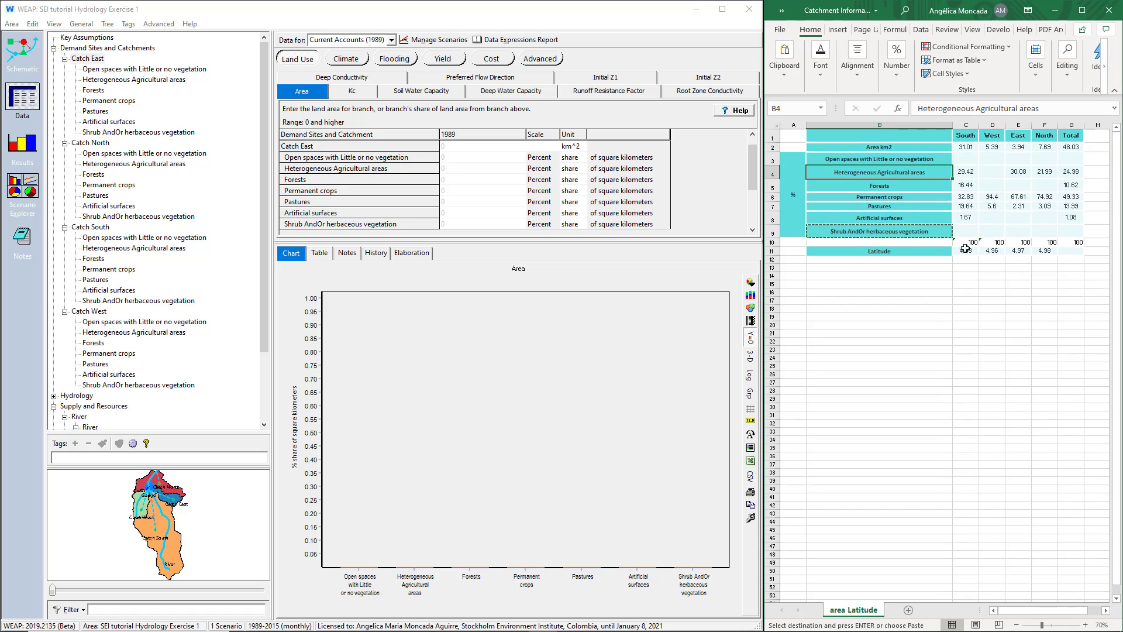
click(32, 24)
click(51, 134)
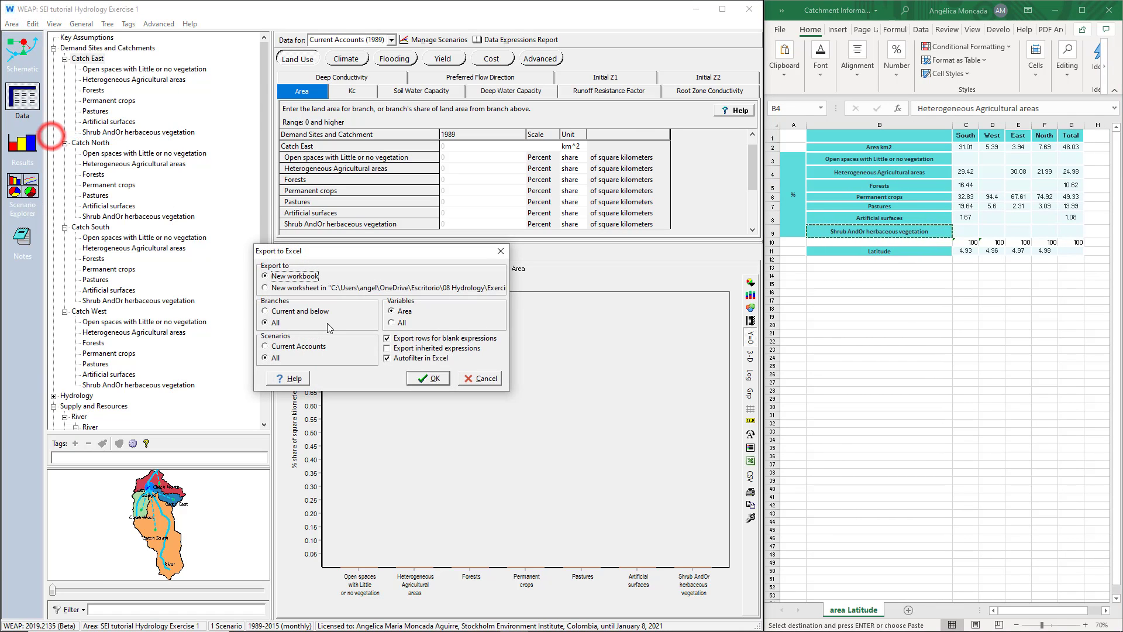
drag(349, 252, 441, 183)
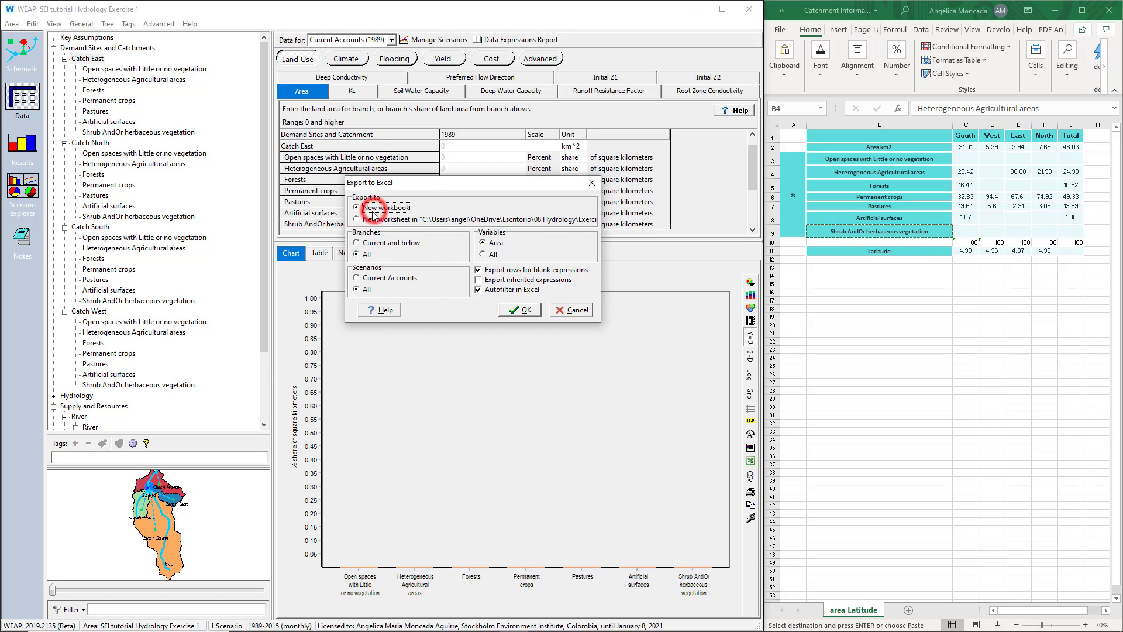
click(367, 279)
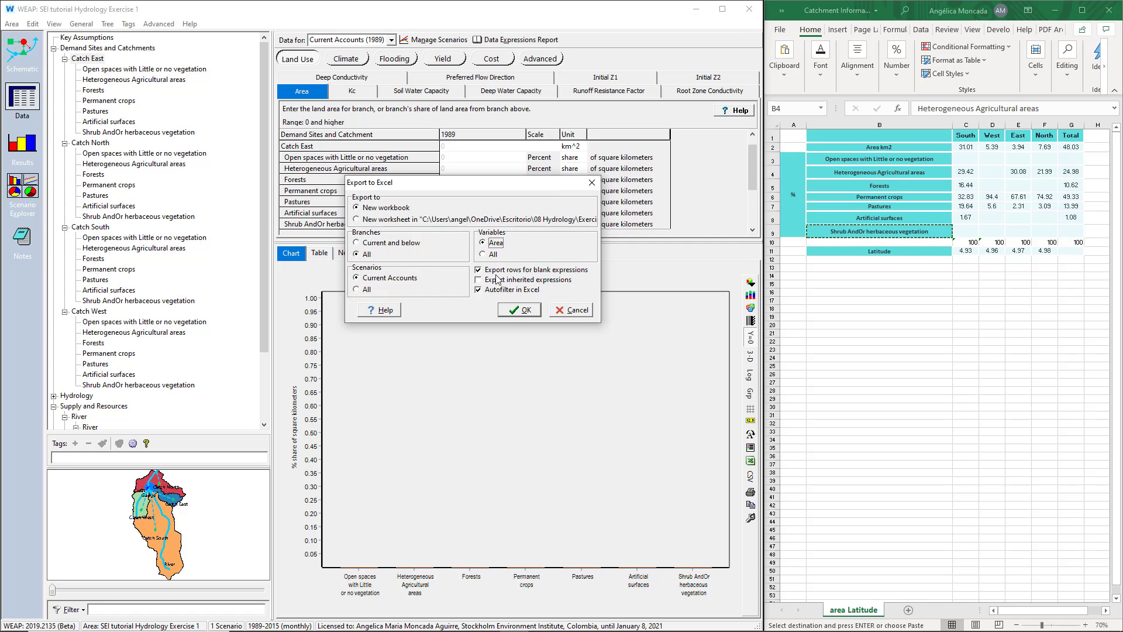
click(509, 314)
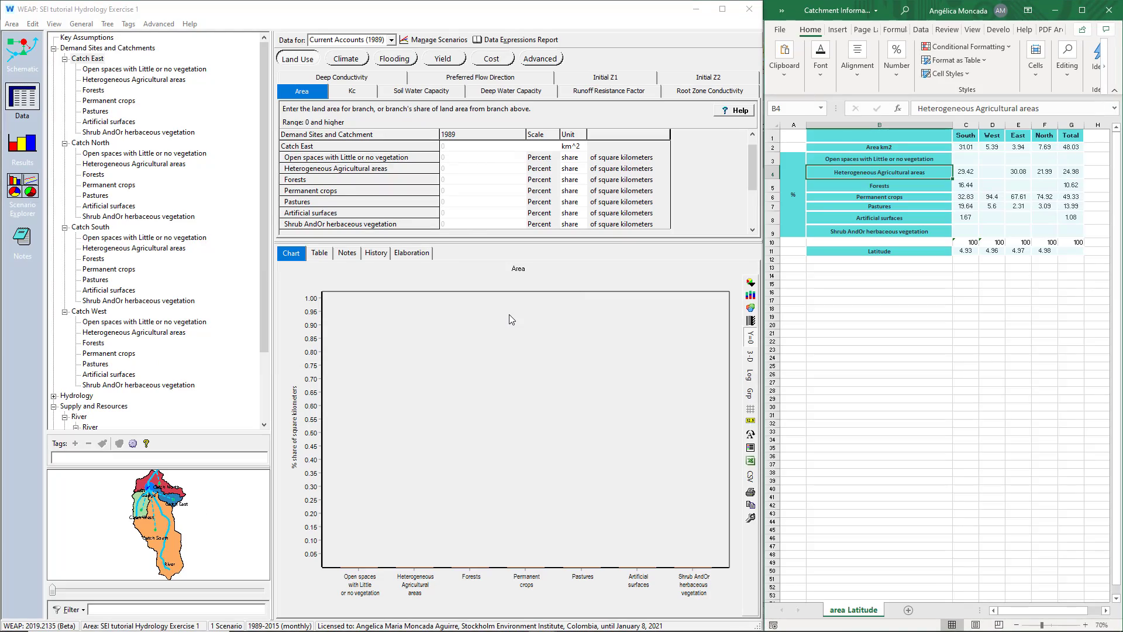
click(696, 9)
click(592, 204)
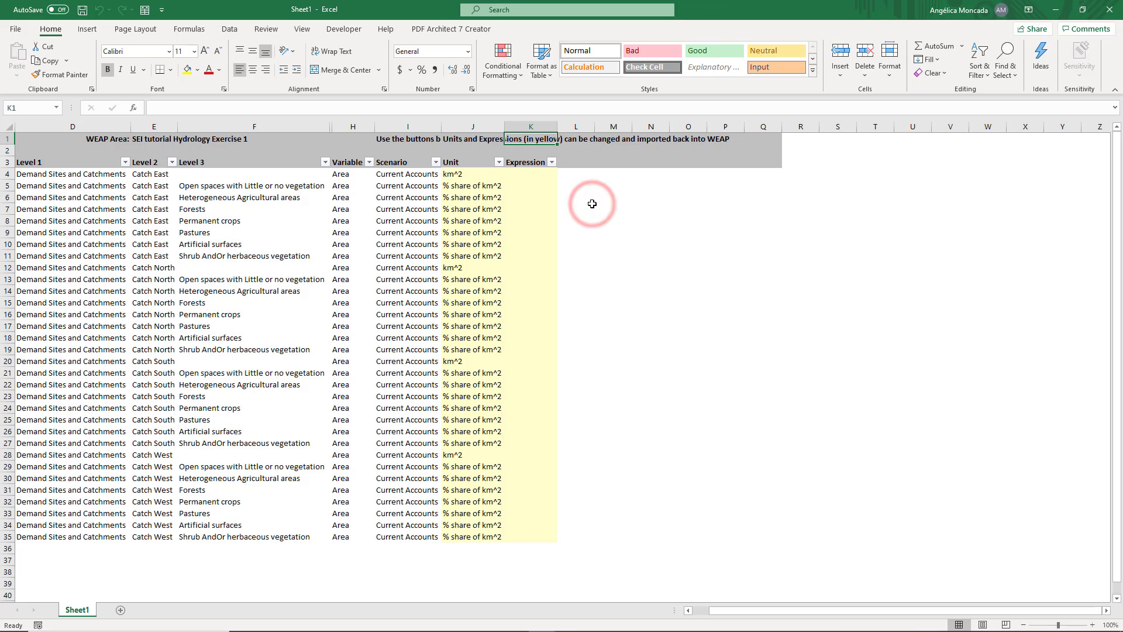
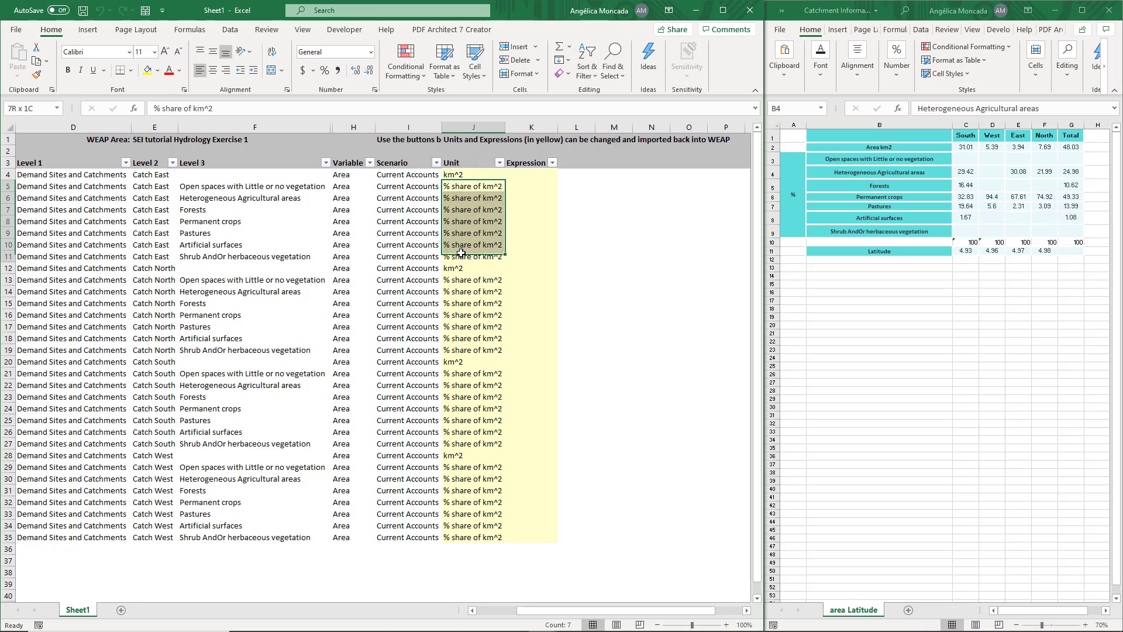
Step: Compare the order of the area and land cover rows in the catchment information sheet with the exported Level 3 branches
click(863, 150)
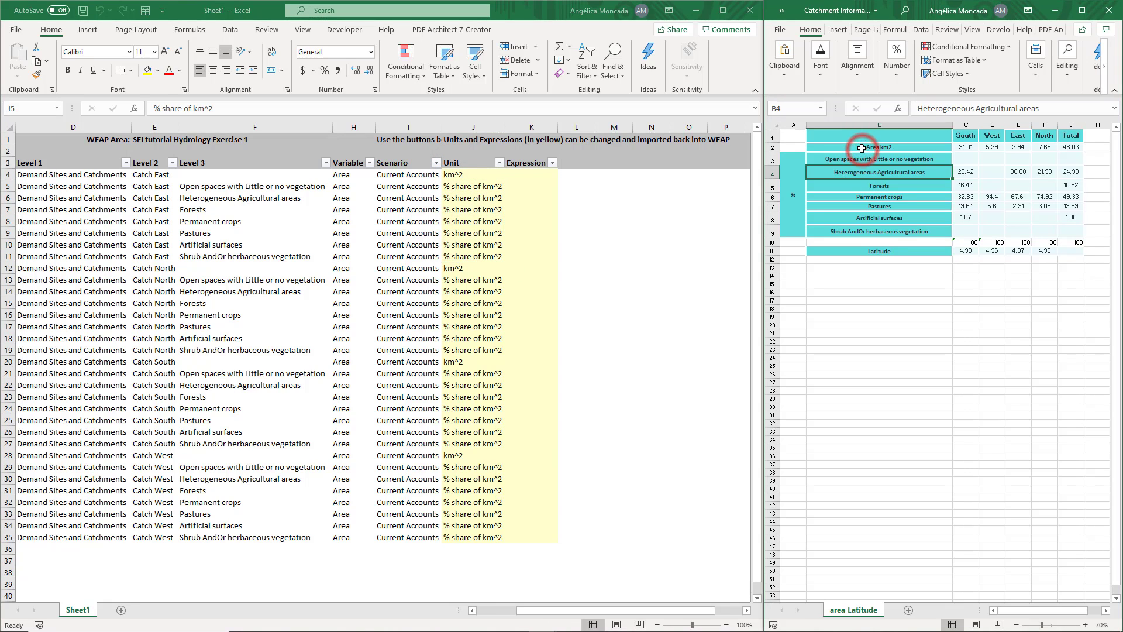
click(797, 195)
click(832, 148)
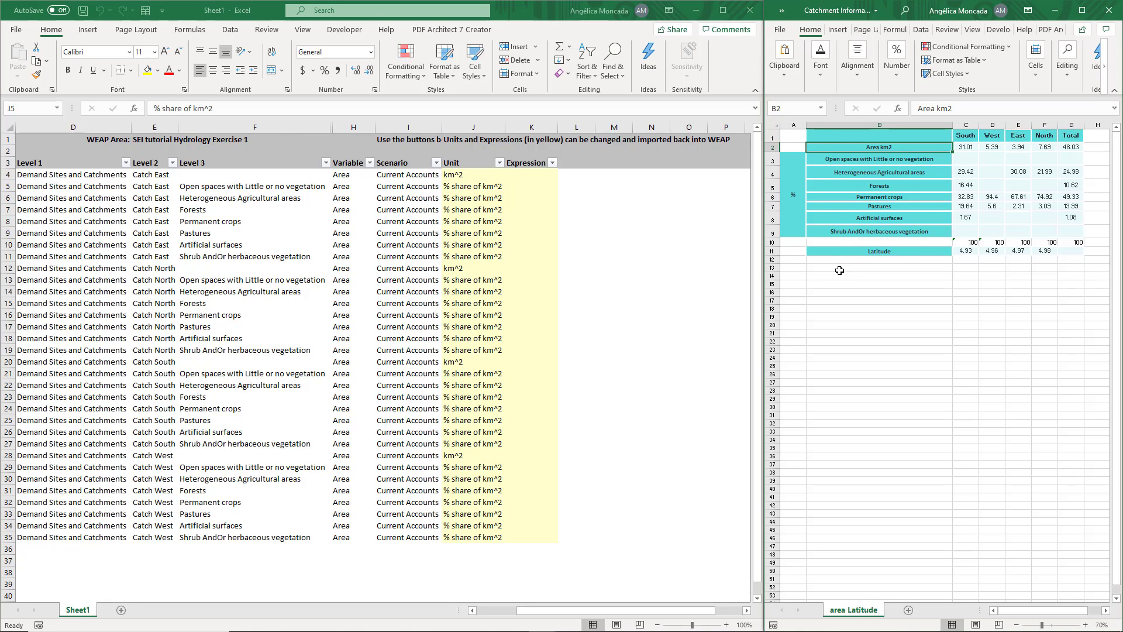
click(876, 159)
click(870, 174)
click(872, 185)
click(868, 198)
click(867, 207)
click(869, 220)
click(869, 232)
drag(870, 158, 871, 233)
drag(212, 188, 218, 257)
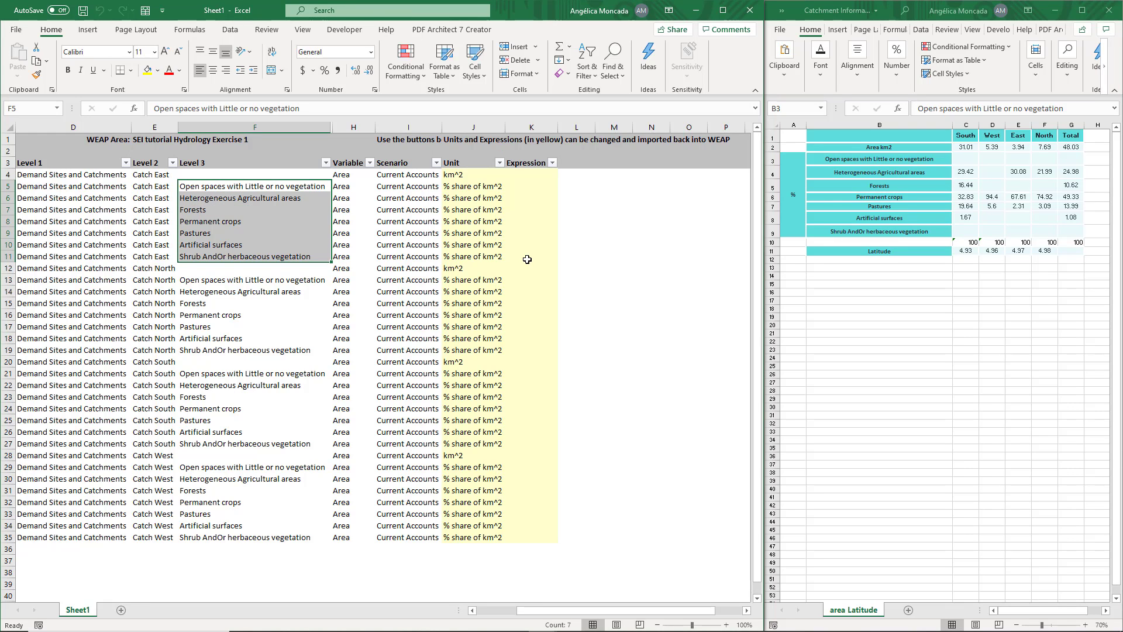
click(946, 278)
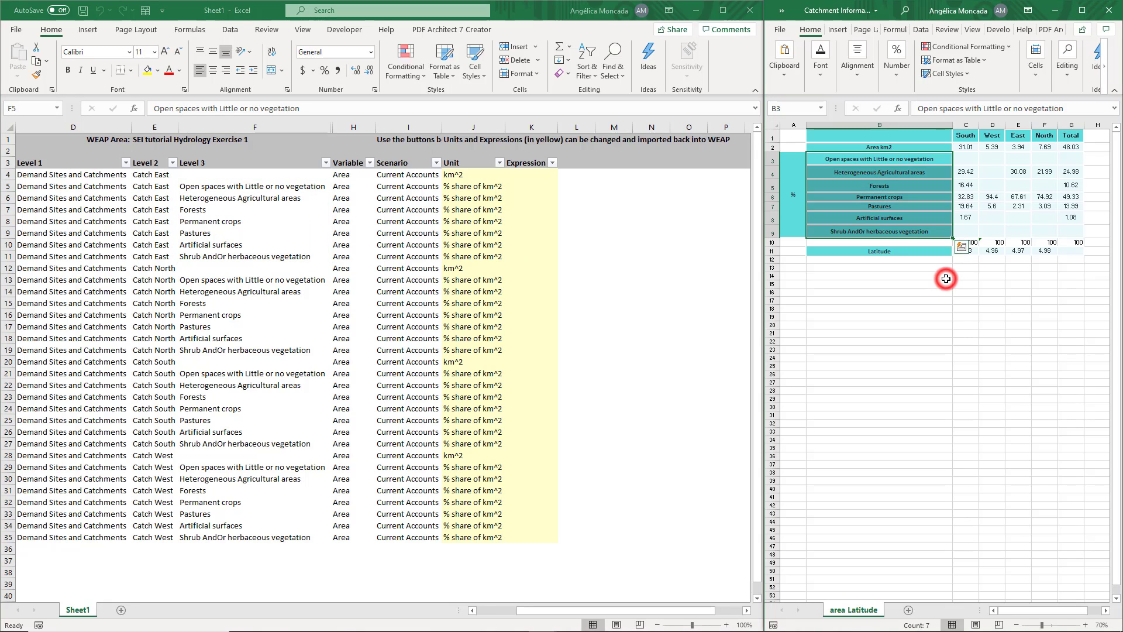
Step: Copy the South area and land cover values from C2:C9 and paste them as values into Catch South's Expression cells starting at K20
drag(962, 147, 956, 229)
key(ctrl+c)
drag(158, 361, 517, 358)
click(517, 359)
right_click(517, 359)
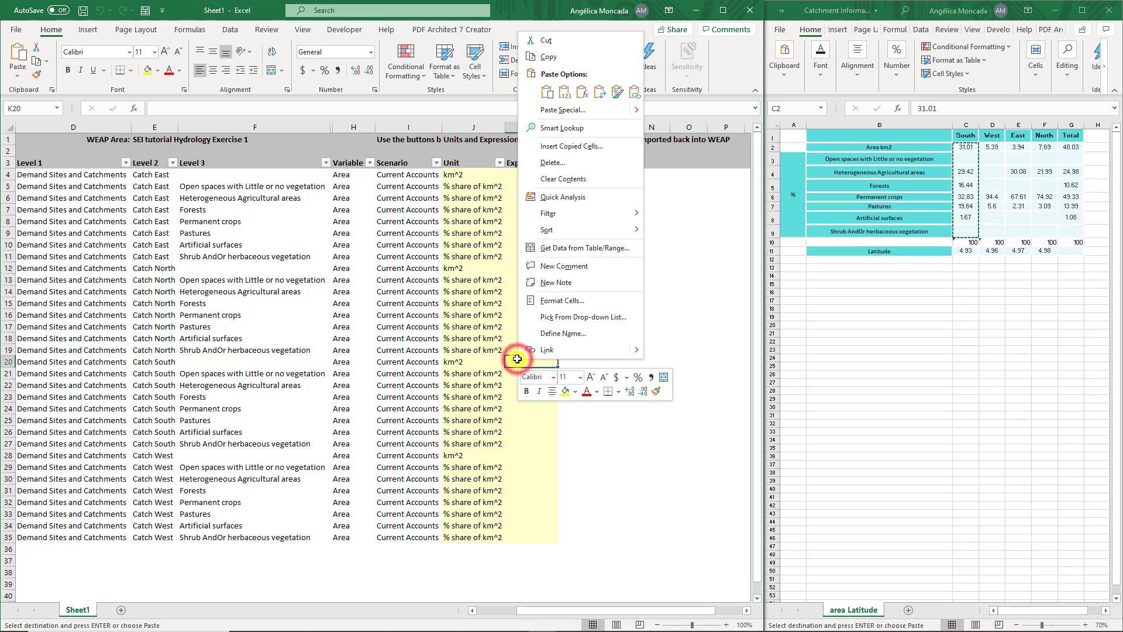
click(565, 91)
Step: Copy the West area and land cover values from D2:D9 into Catch West's Expression cells starting at K28
drag(992, 147, 992, 231)
key(ctrl+c)
click(531, 455)
key(ctrl+v)
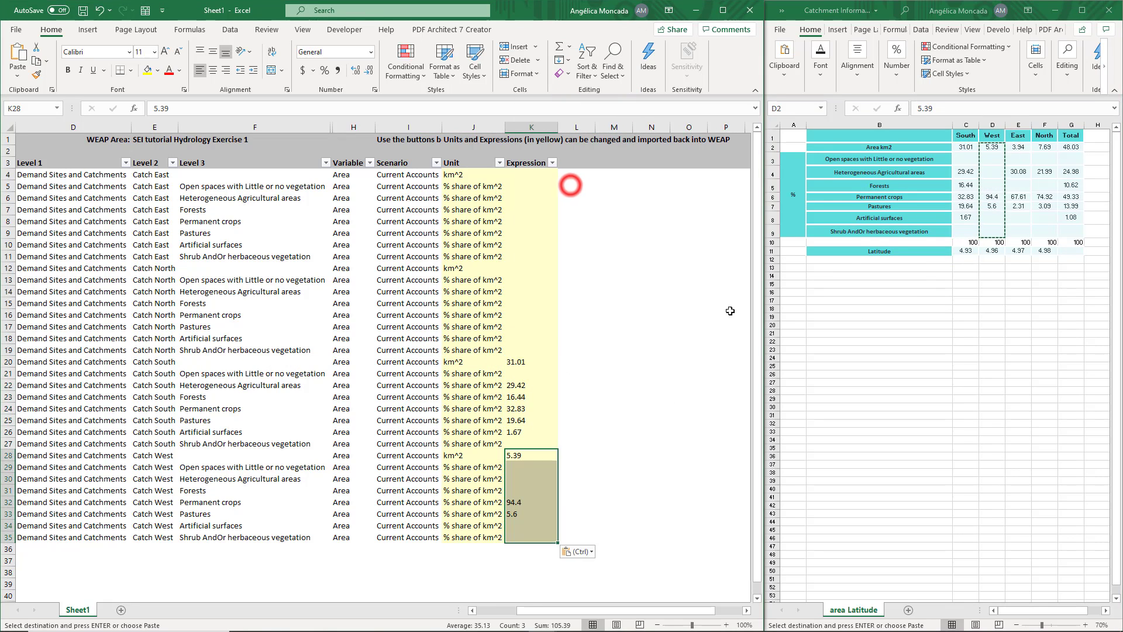
Step: Copy the East area and land cover values from E2:E9 and paste them as values into Catch East's Expression cells starting at K4
drag(1019, 147, 1015, 228)
key(ctrl+c)
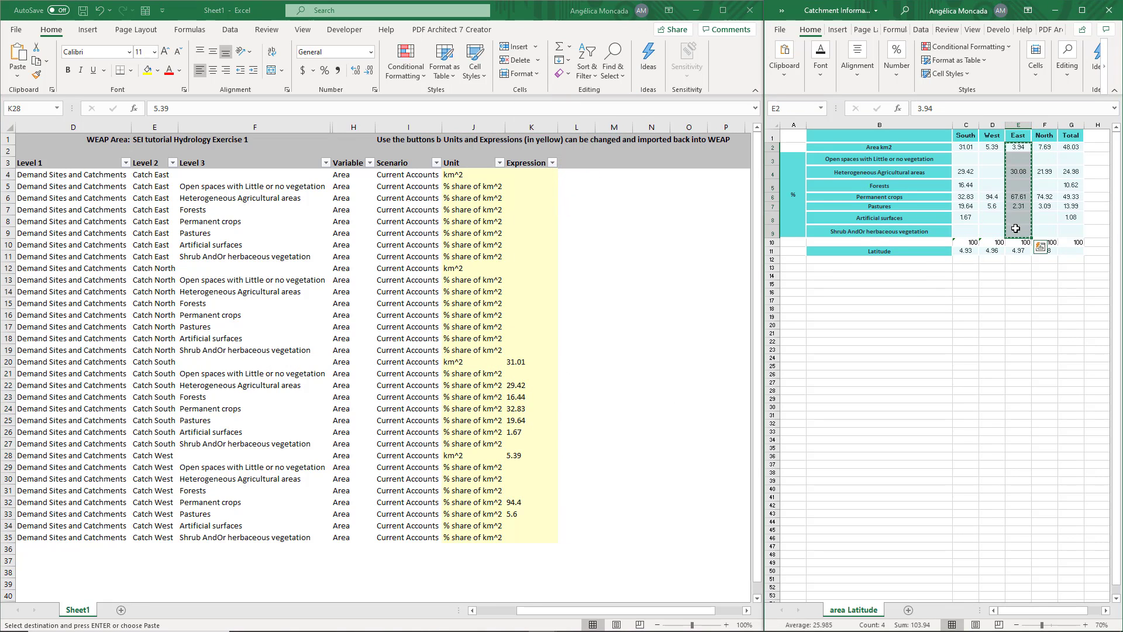
click(531, 175)
right_click(531, 174)
click(582, 233)
Step: Copy the North area and land cover values from F2:F9 and paste them as values into Catch North's Expression cells starting at K12
drag(1045, 148, 1045, 229)
key(ctrl+c)
click(542, 246)
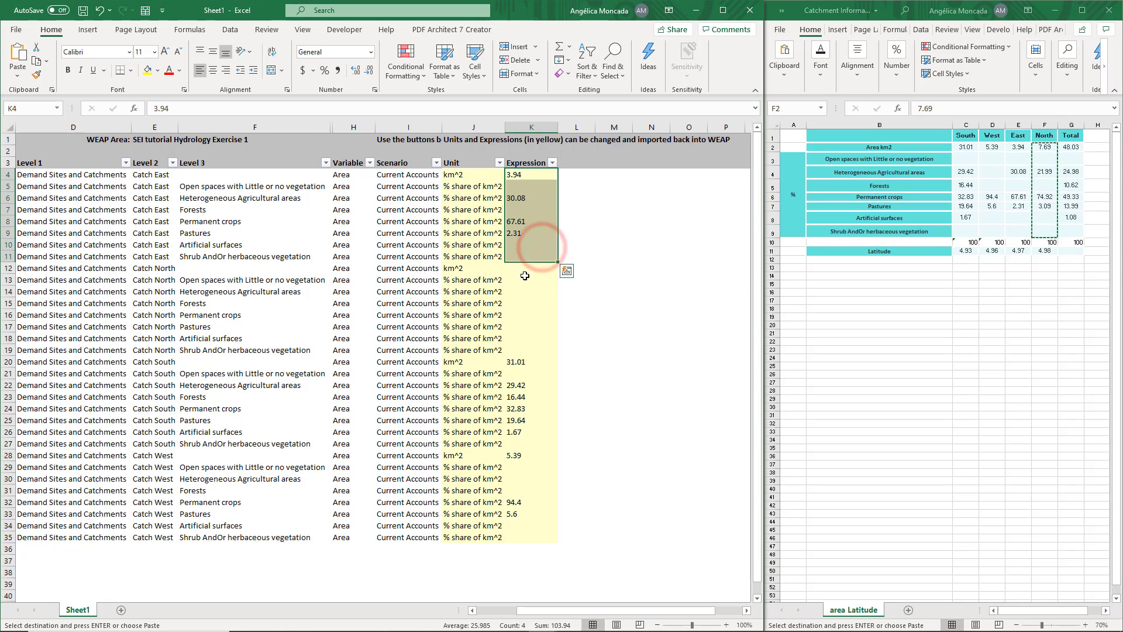
click(529, 268)
right_click(528, 268)
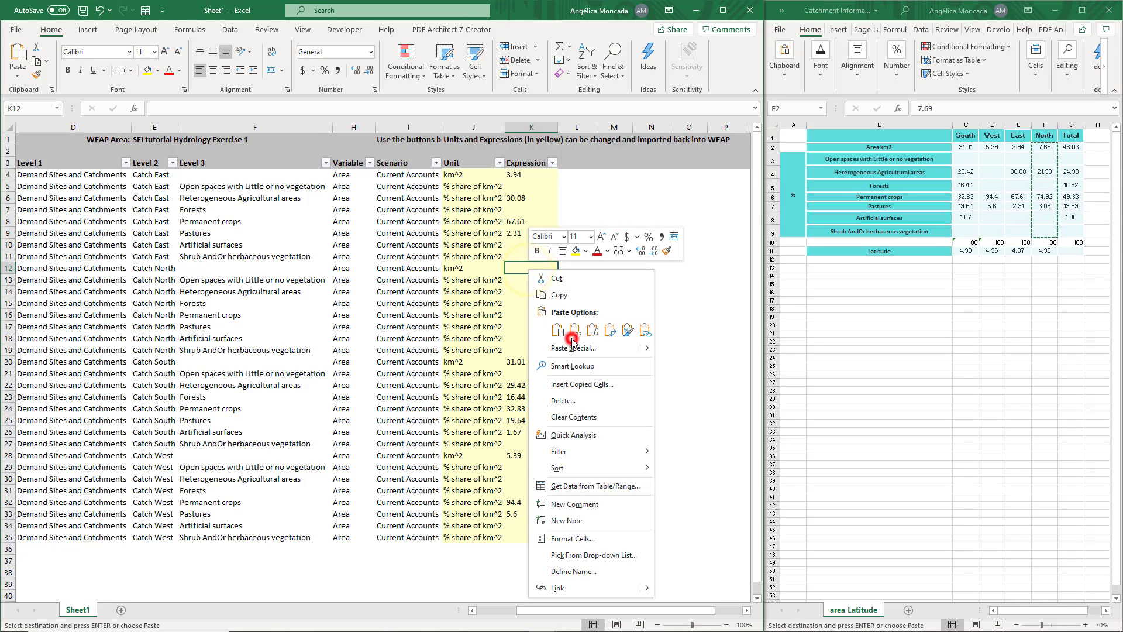
click(574, 334)
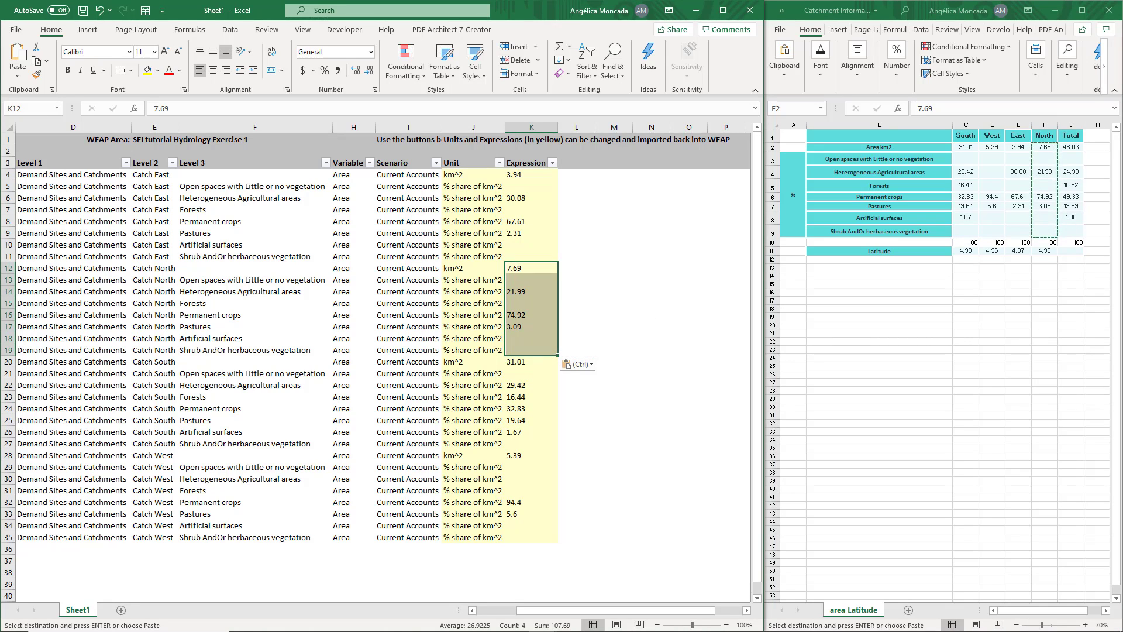
Step: Enter the expression Remainder(100) as text in cell B16 of the catchment information sheet
click(952, 296)
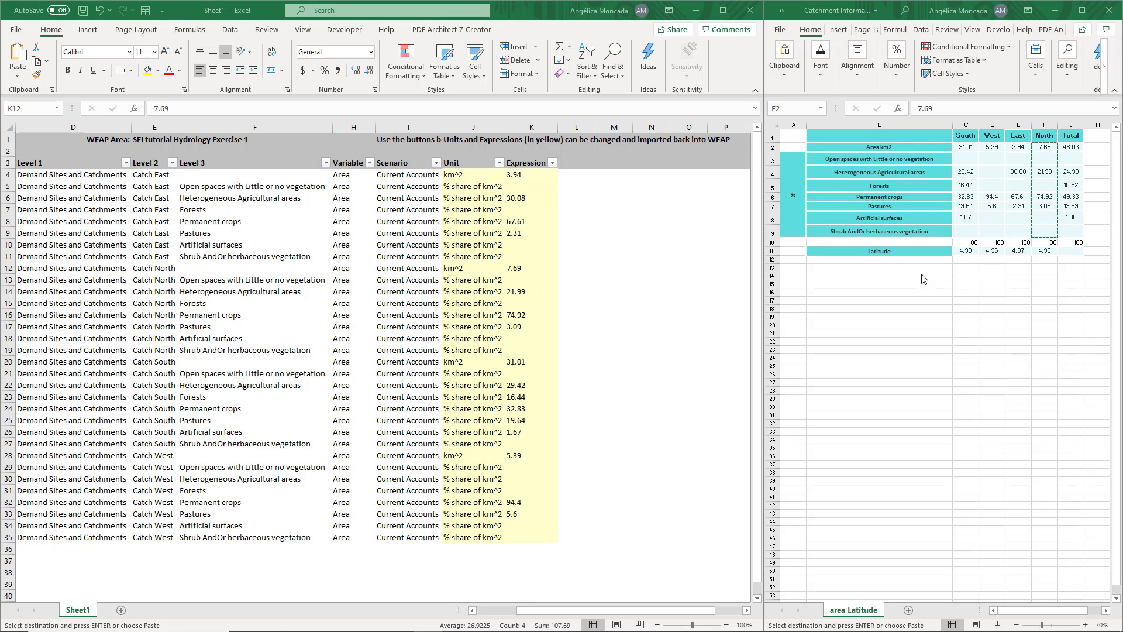
click(896, 293)
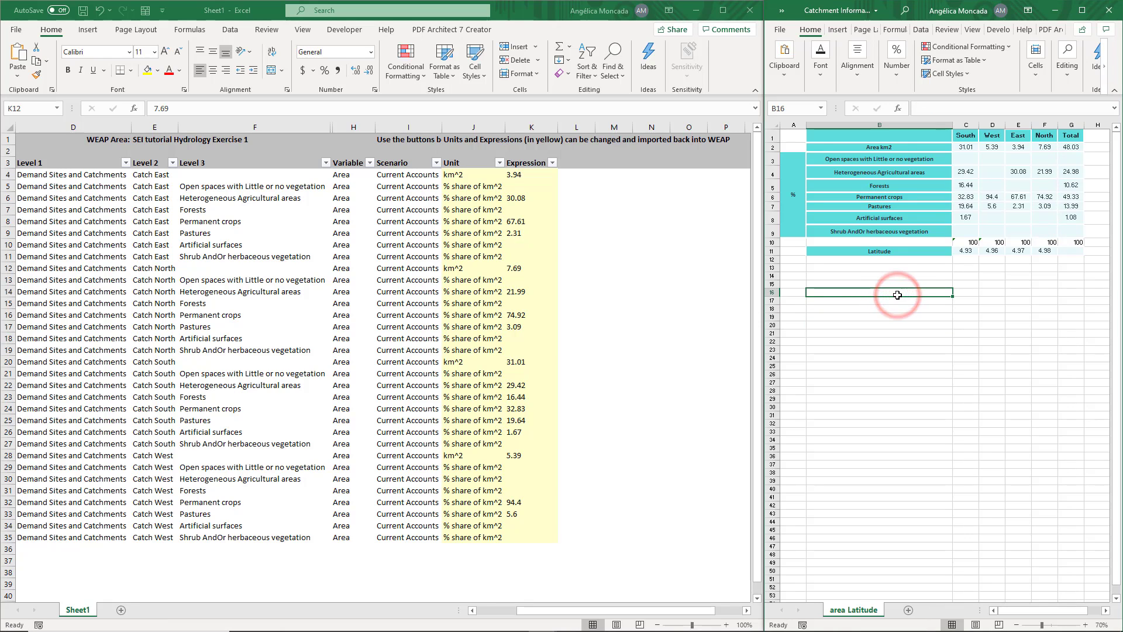
text(Remainder(100))
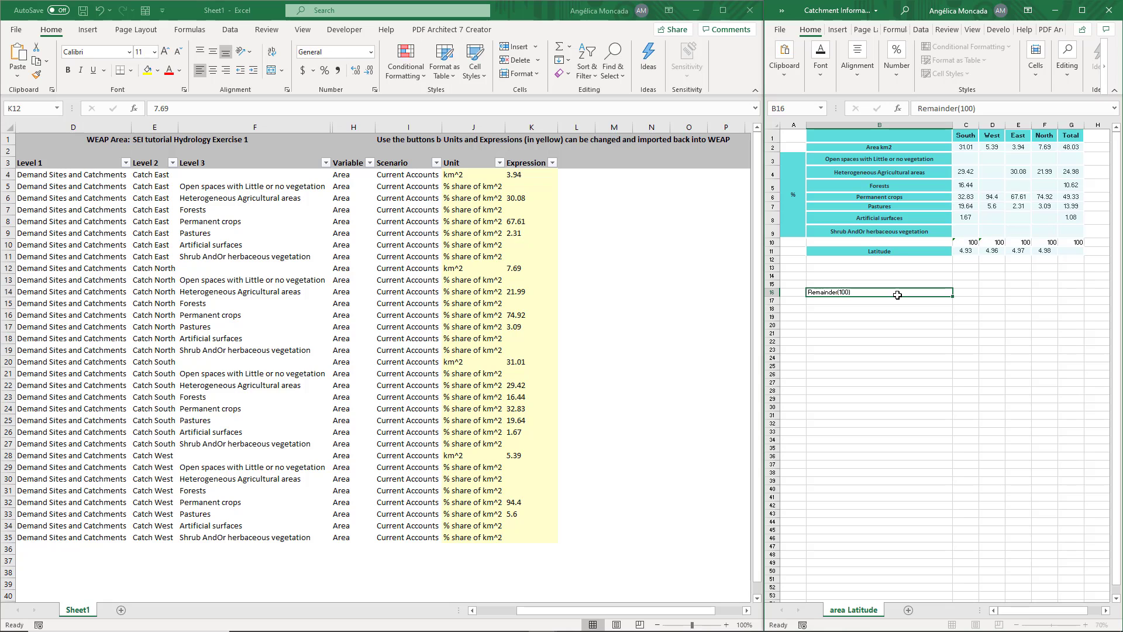
key(Return)
click(897, 293)
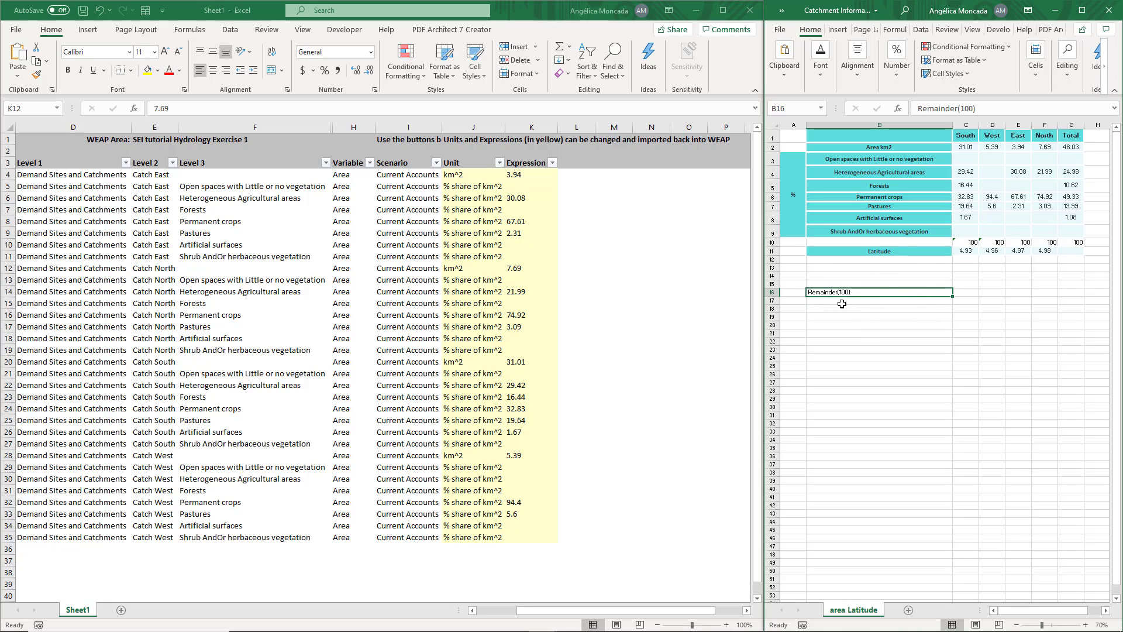
ctrl+scroll(842, 303, up, 3)
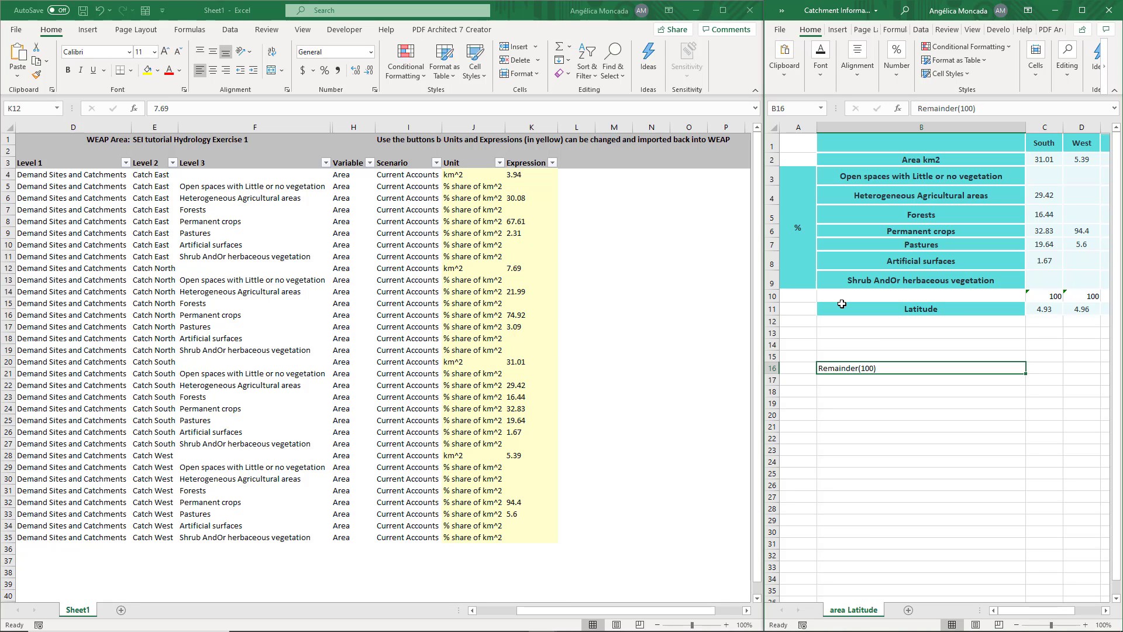
Step: Copy the Remainder(100) cell and filter the exported sheet's Level 3 column to show only Pastures
key(ctrl+c)
click(313, 163)
click(326, 163)
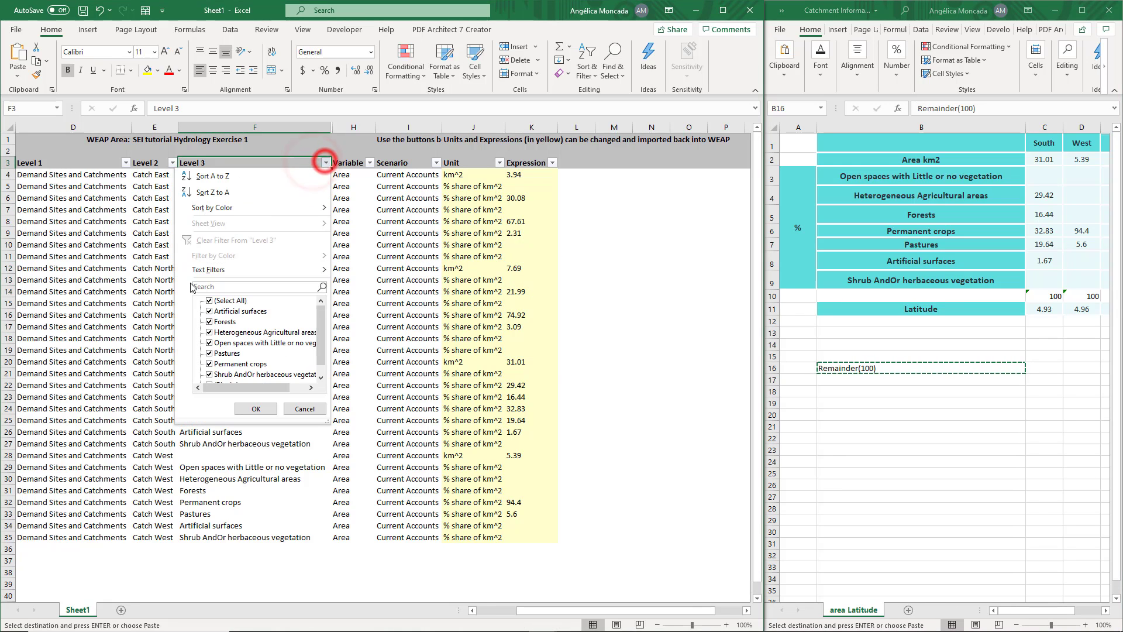
click(223, 302)
click(222, 353)
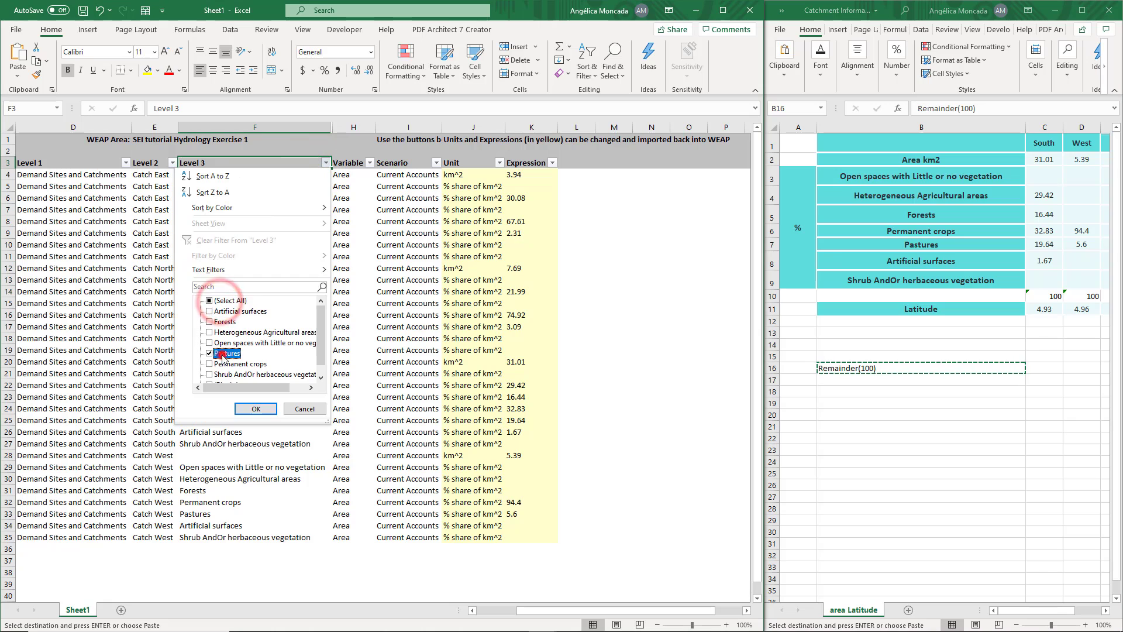
click(256, 409)
Step: Paste Remainder(100) into the Pastures Expression cell of all four catchments and clear the Level 3 filter
click(520, 175)
key(ctrl+v)
click(521, 187)
key(ctrl+v)
click(520, 199)
key(ctrl+v)
click(520, 211)
key(ctrl+v)
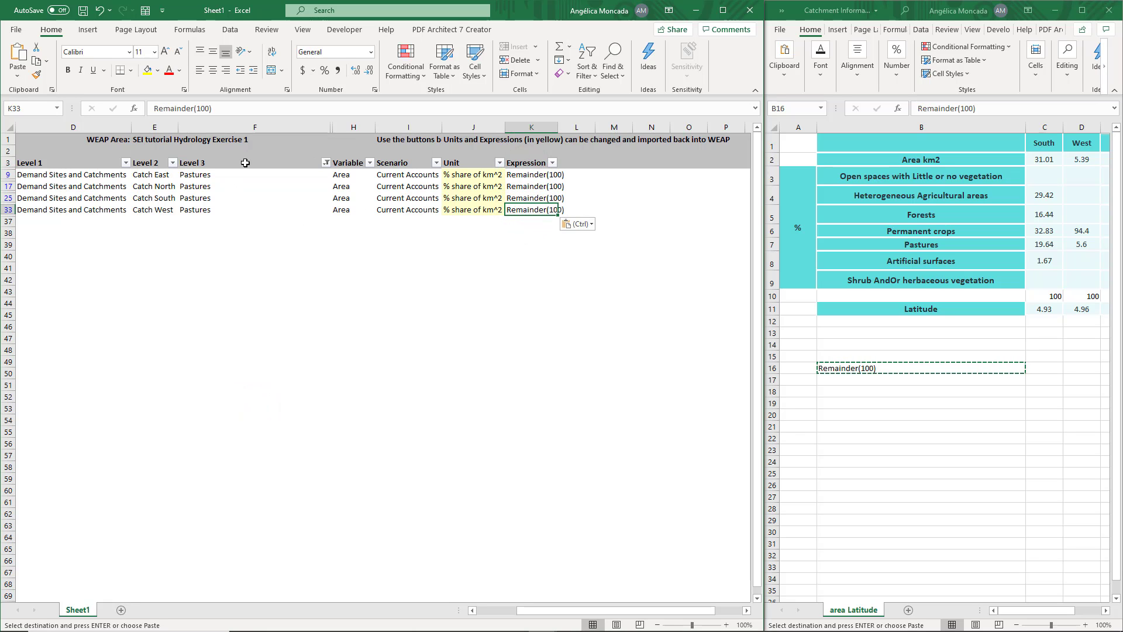
click(328, 167)
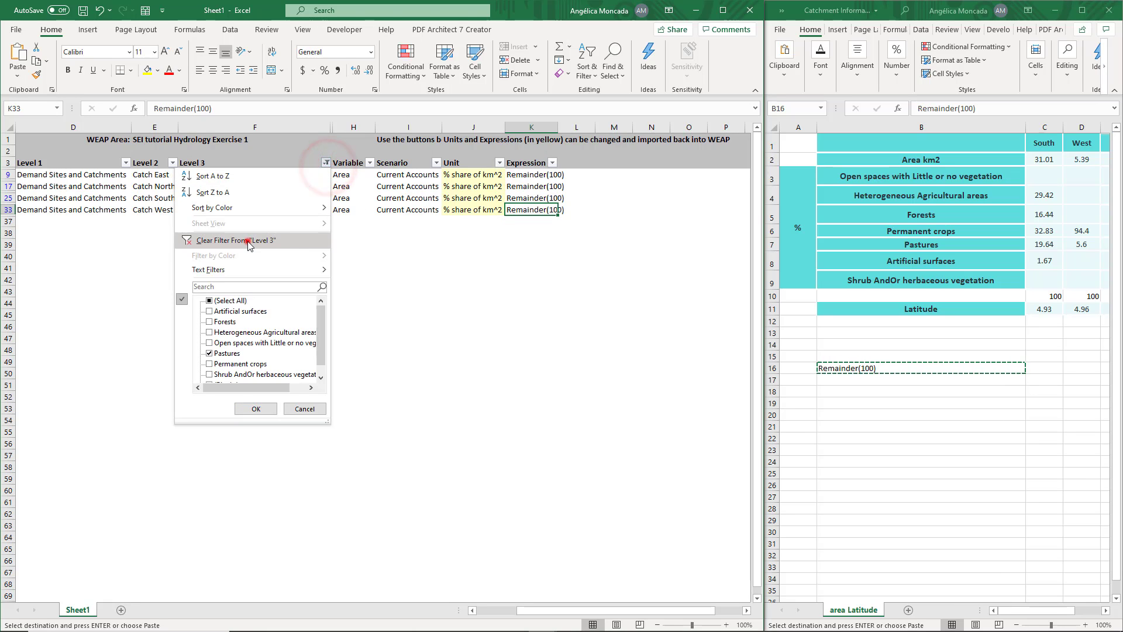
click(249, 236)
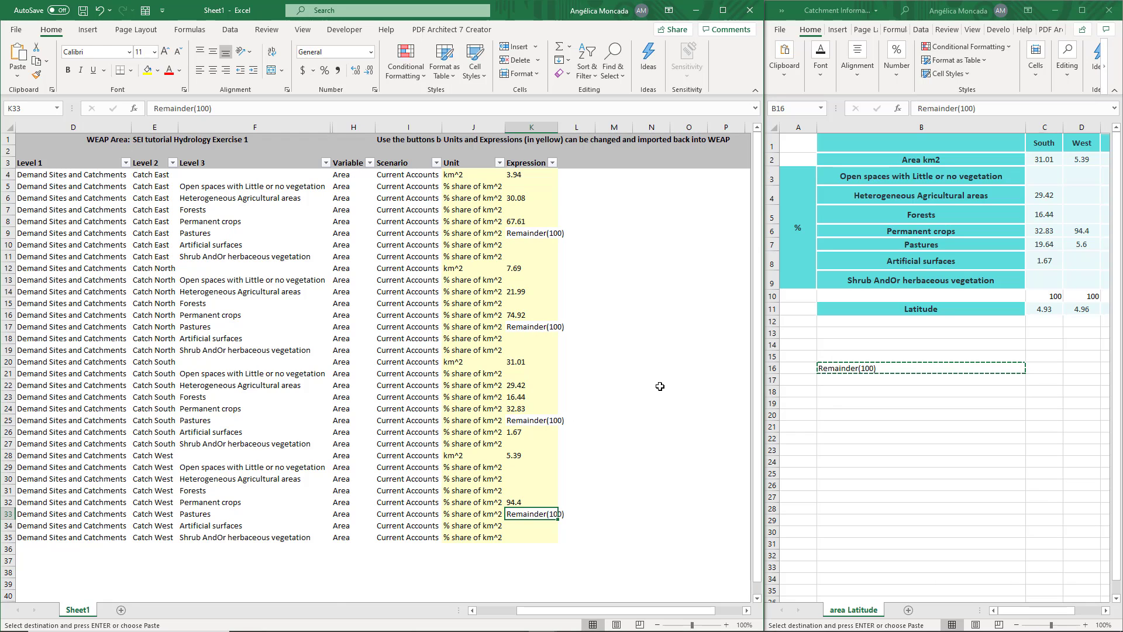
Step: Switch to WEAP and import all expressions from the completed Sheet1 area workbook
key(alt+Tab)
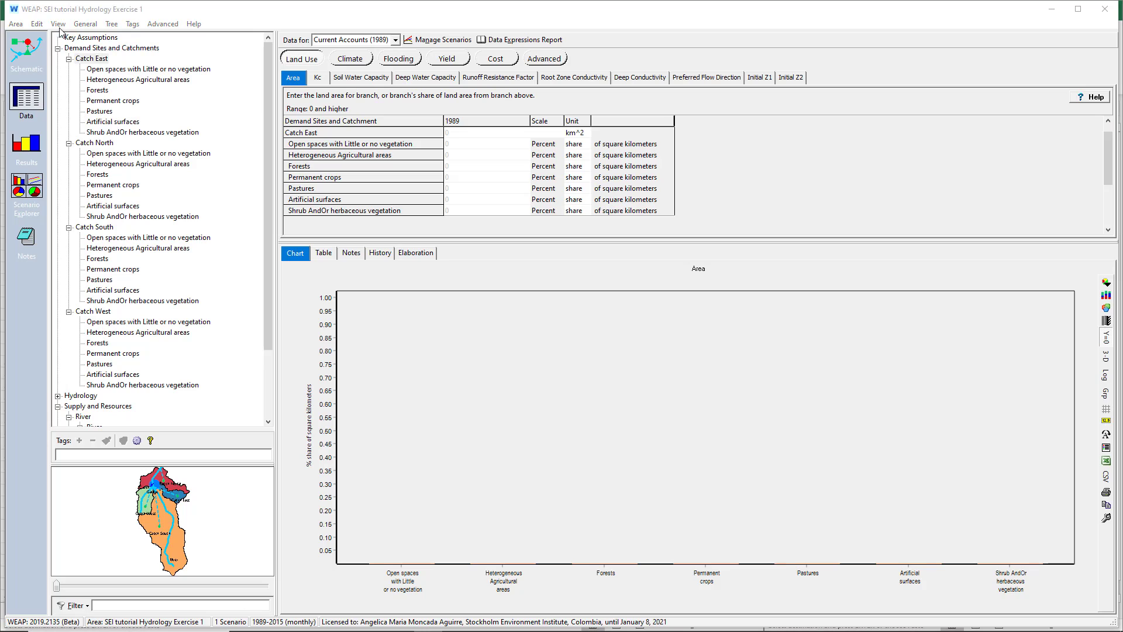
click(37, 23)
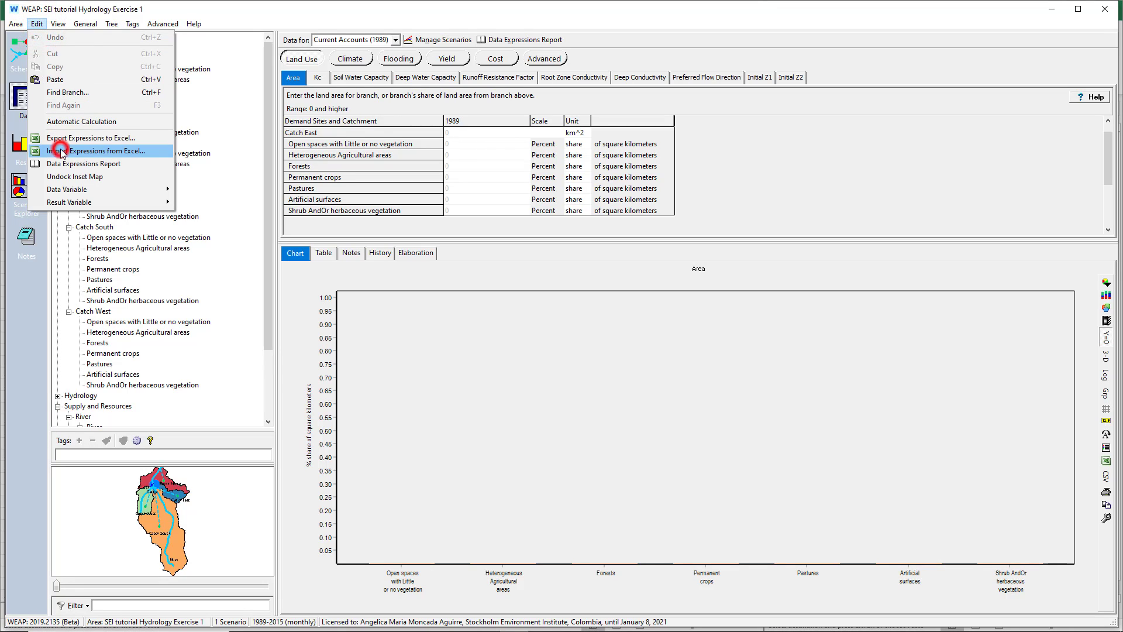
click(59, 151)
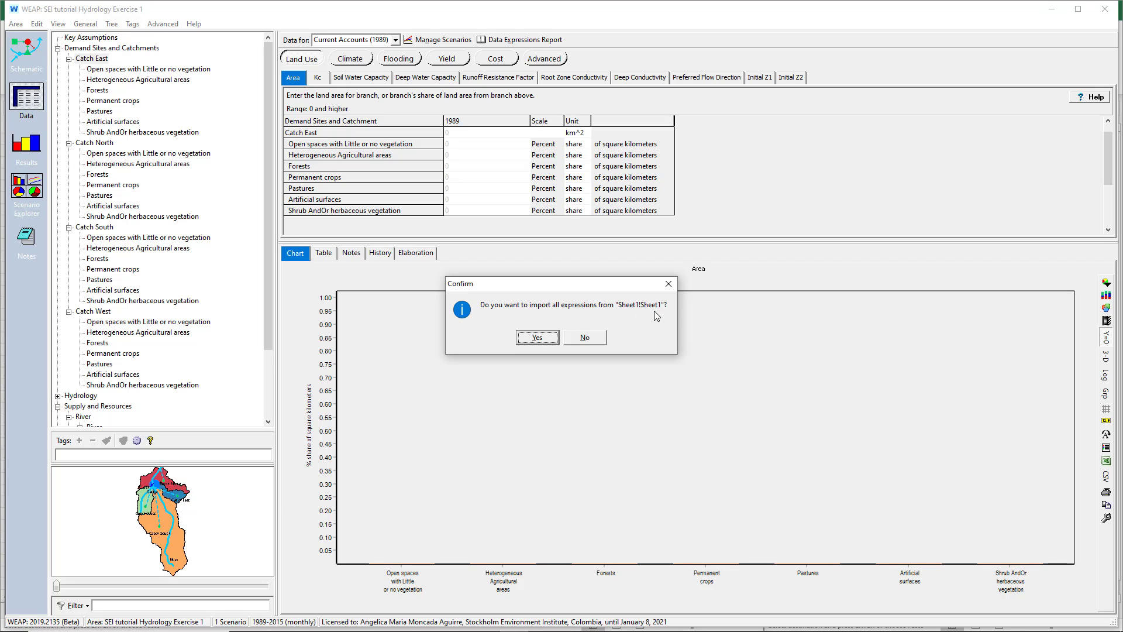
click(540, 338)
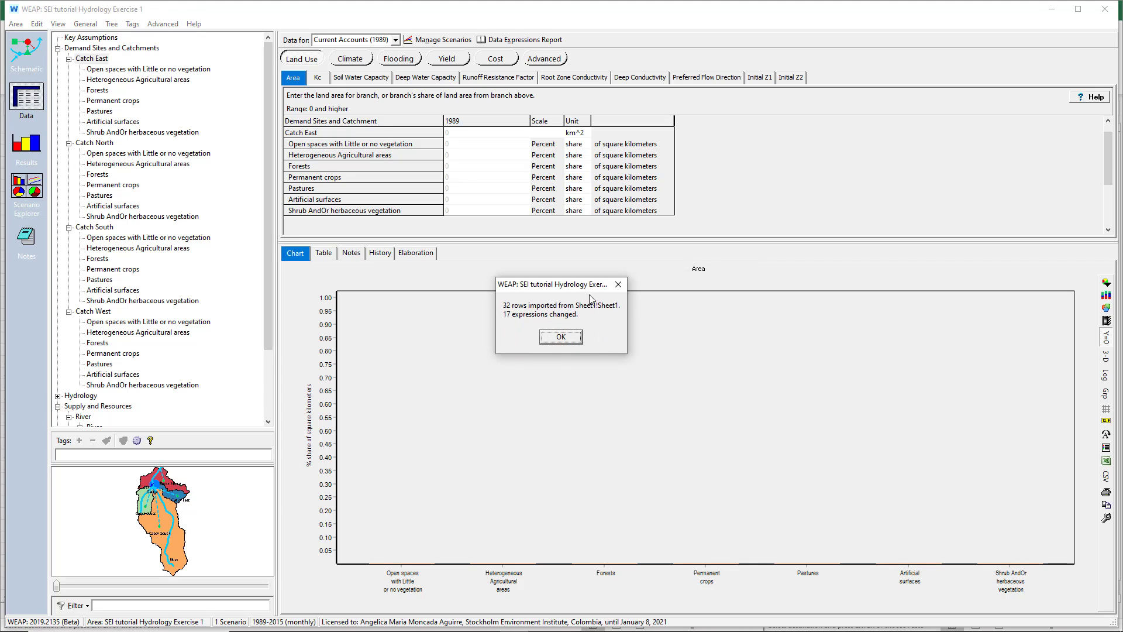
click(561, 337)
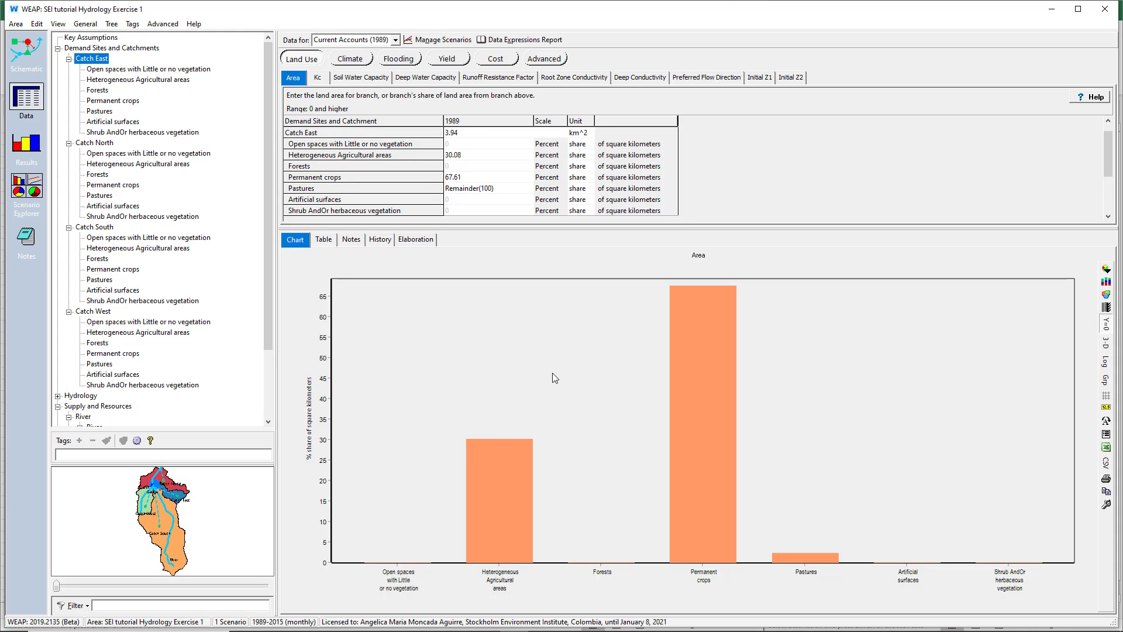
Step: Compare Catch North's imported area and land cover shares with the North column of the catchment information sheet
key(alt+Tab)
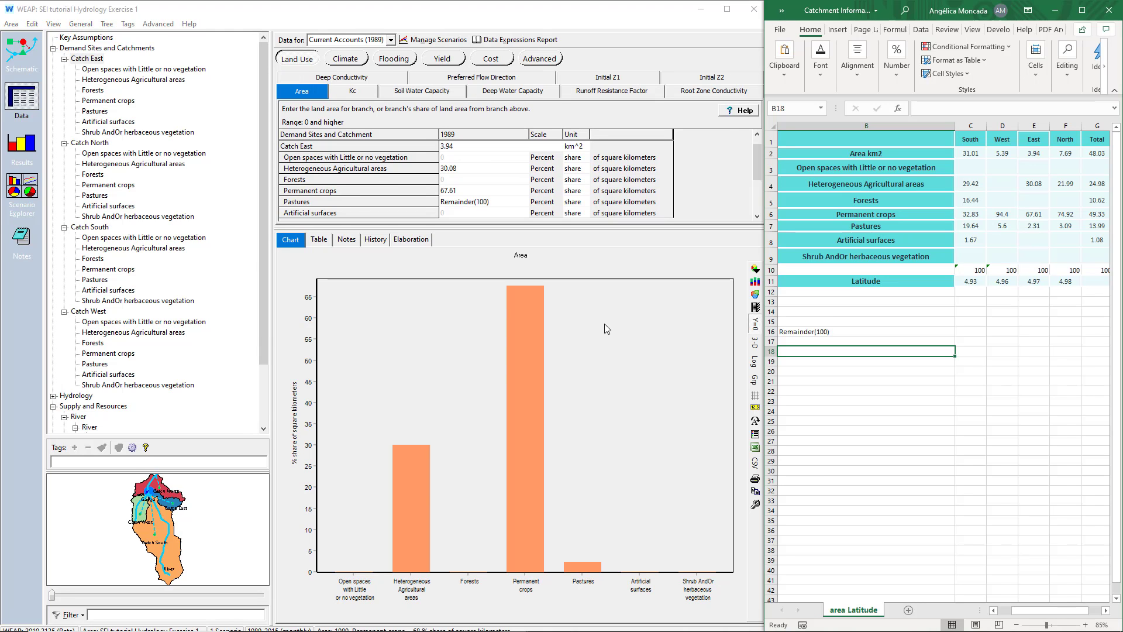
click(91, 143)
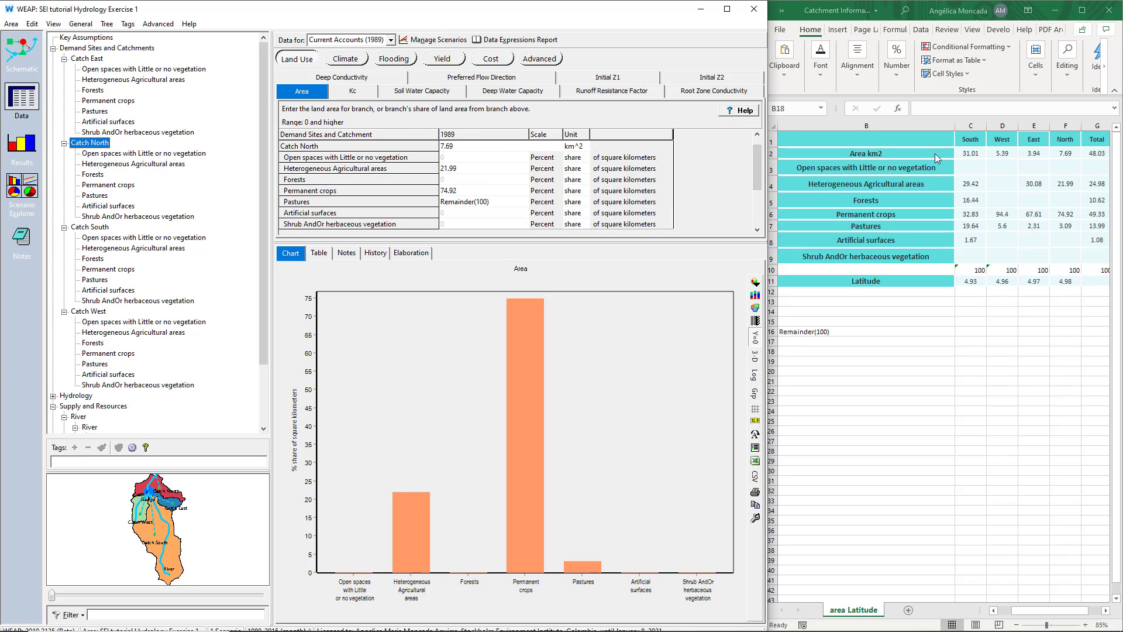
click(1066, 153)
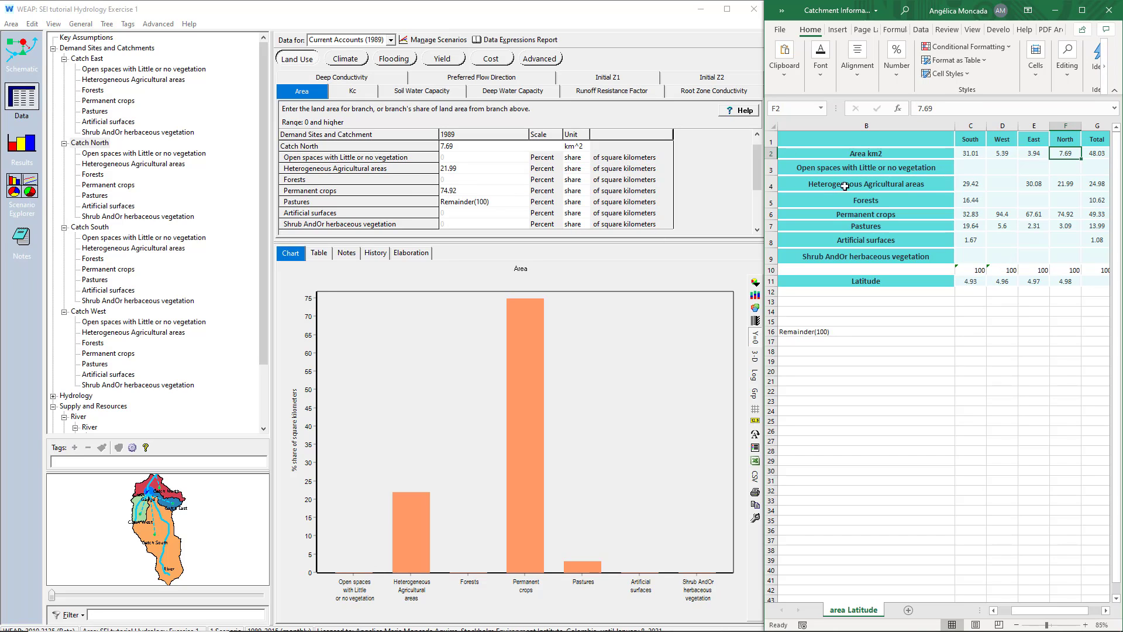
click(1066, 183)
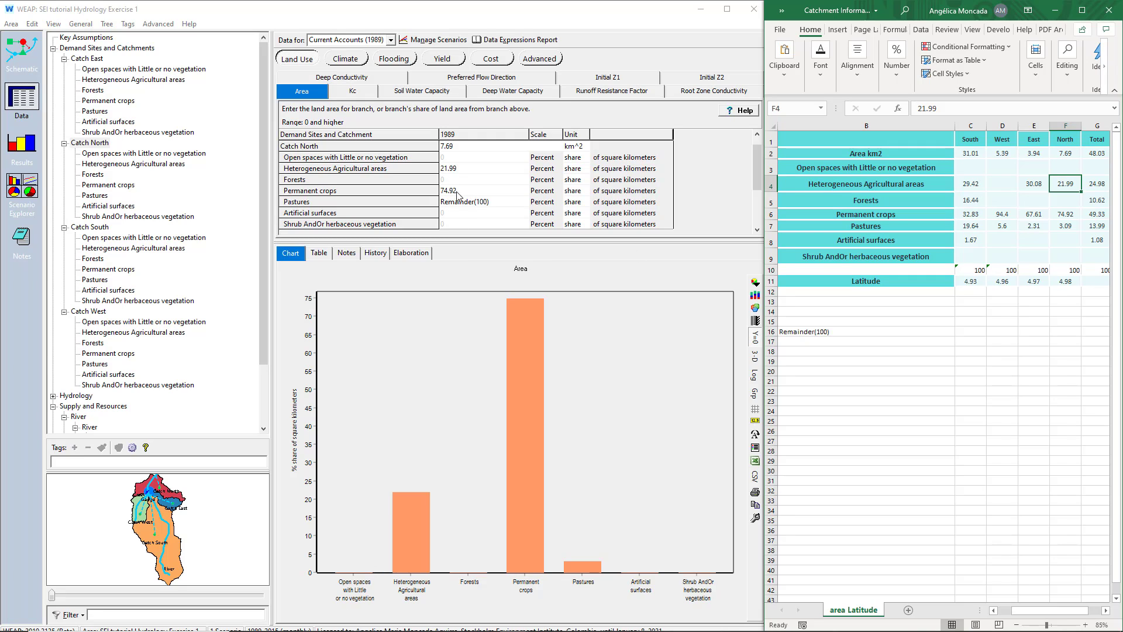
click(1068, 201)
click(1065, 214)
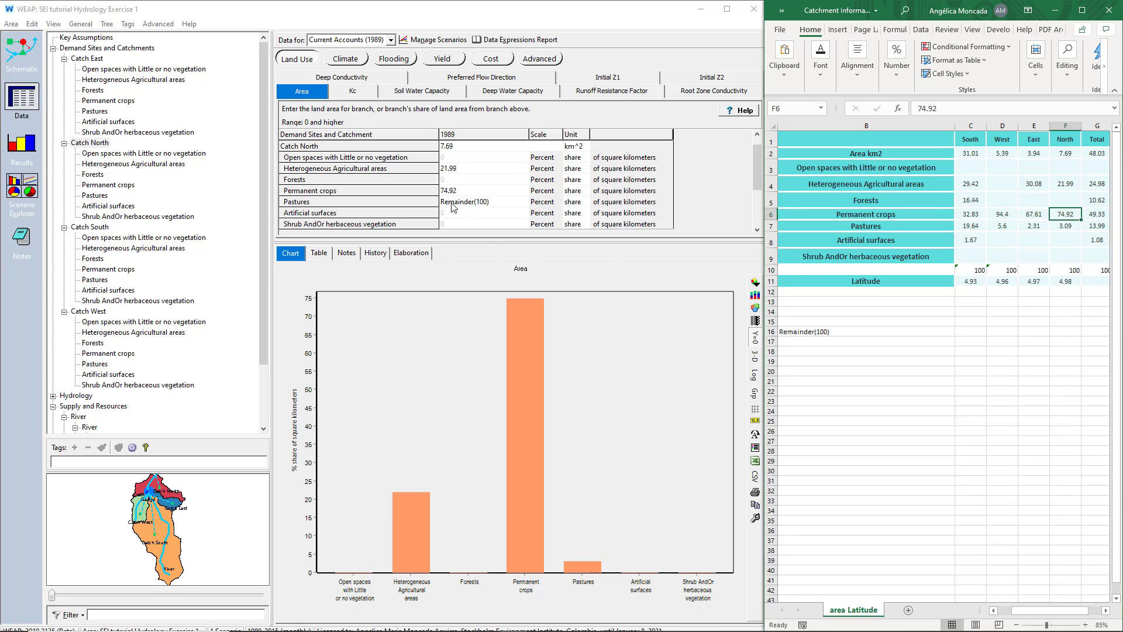
click(1065, 227)
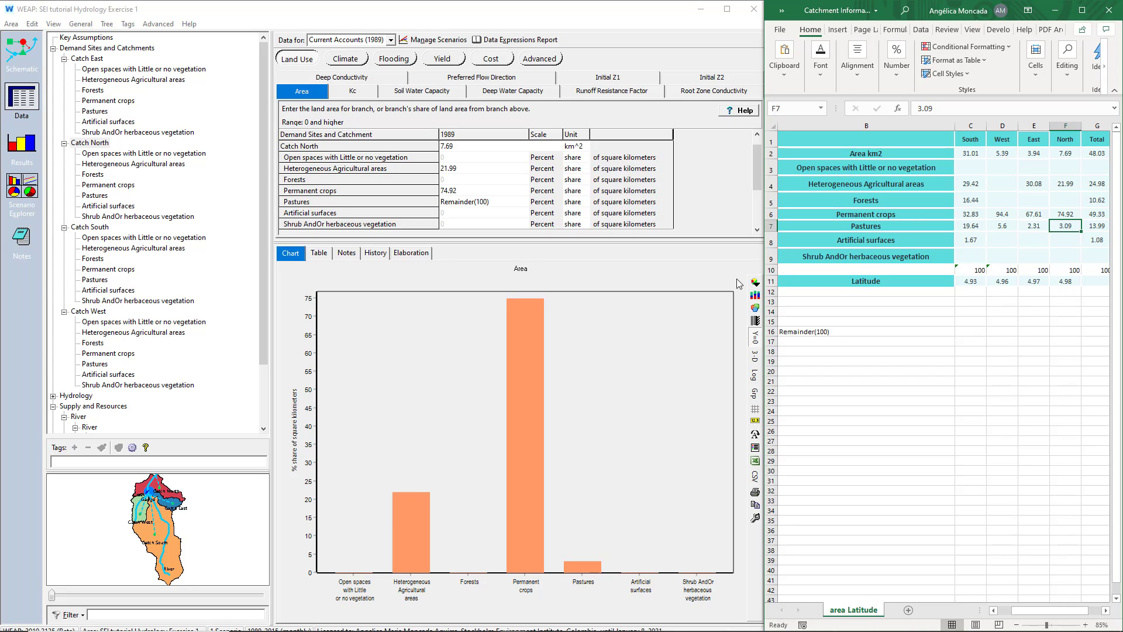
Step: Display Catch North's land cover shares as a table with two decimal places
click(318, 254)
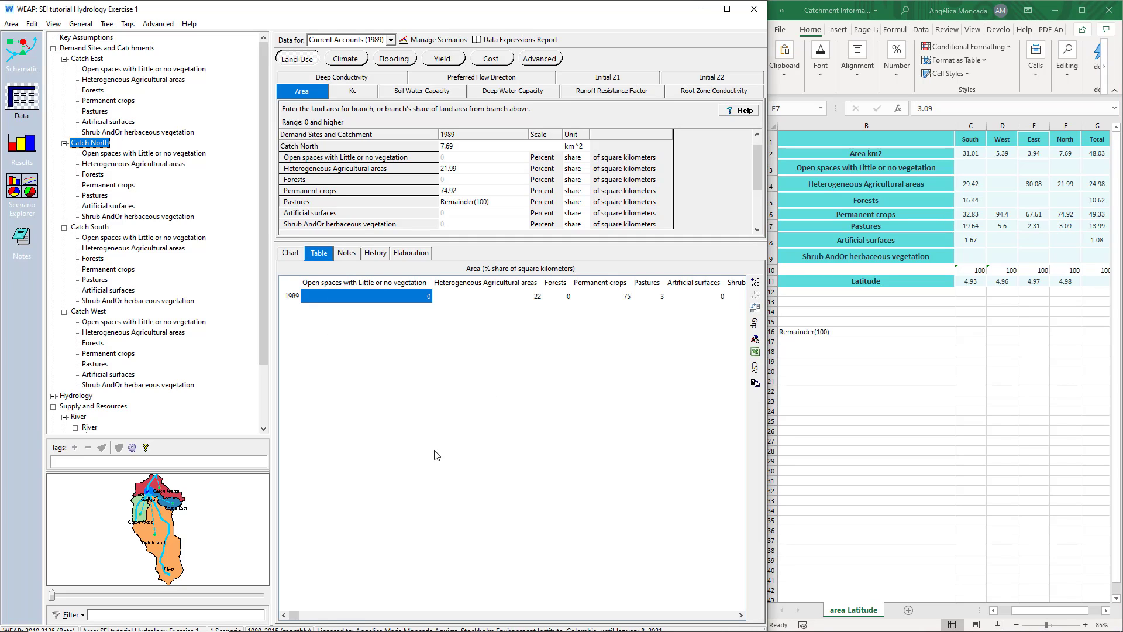
click(755, 283)
click(755, 283)
Step: Export the climate Latitude variable for all branches, Current Accounts only, to a new Excel workbook
click(352, 59)
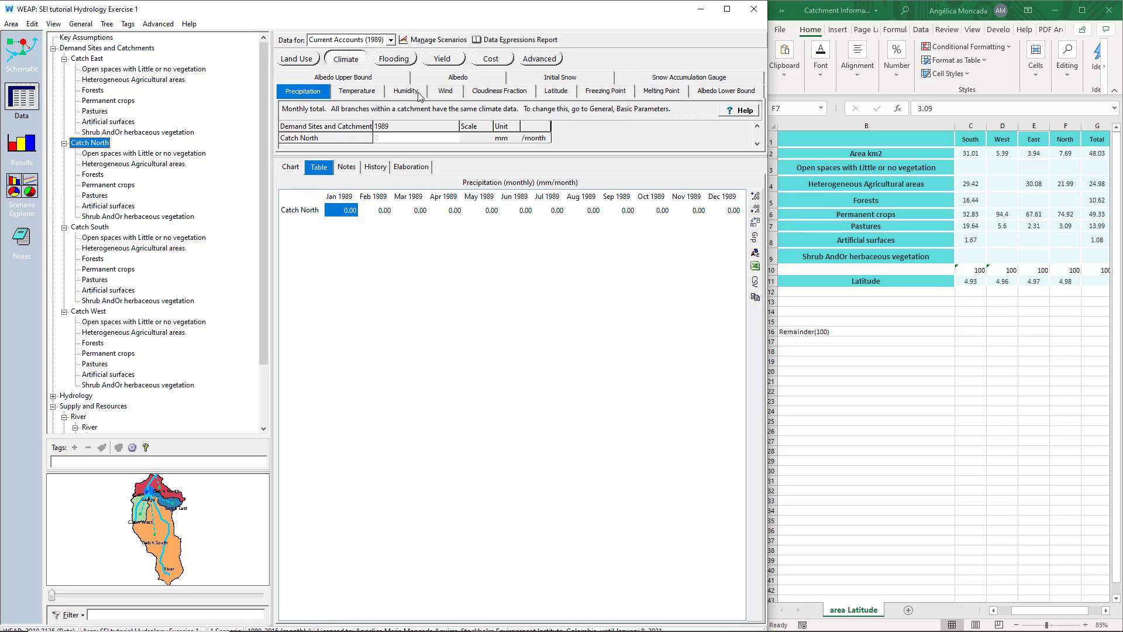
click(554, 92)
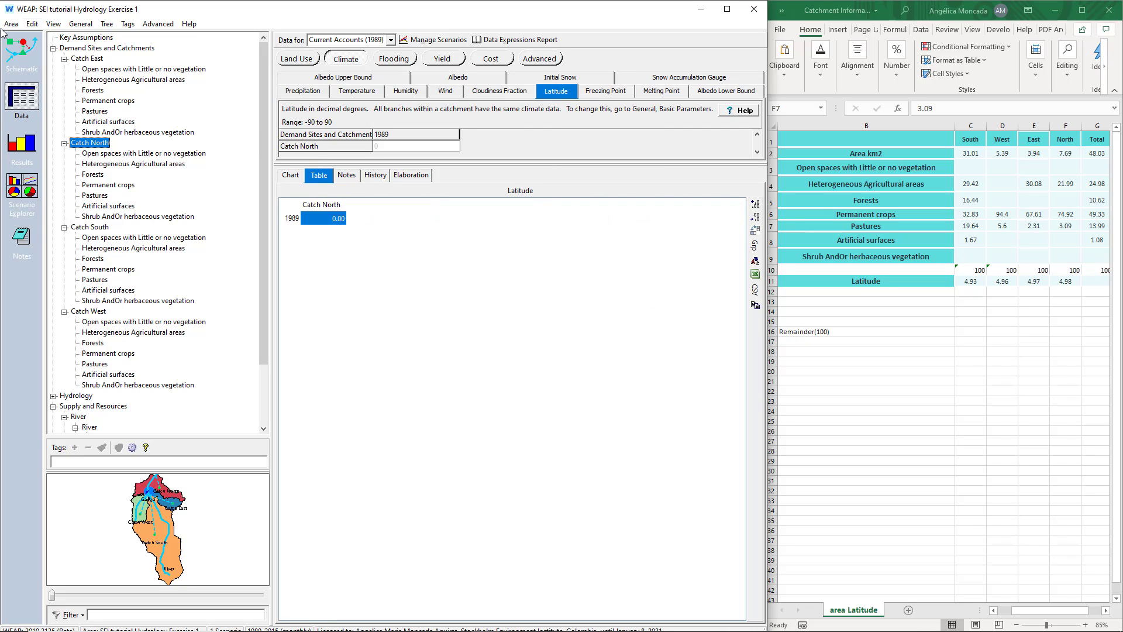
click(33, 24)
click(54, 141)
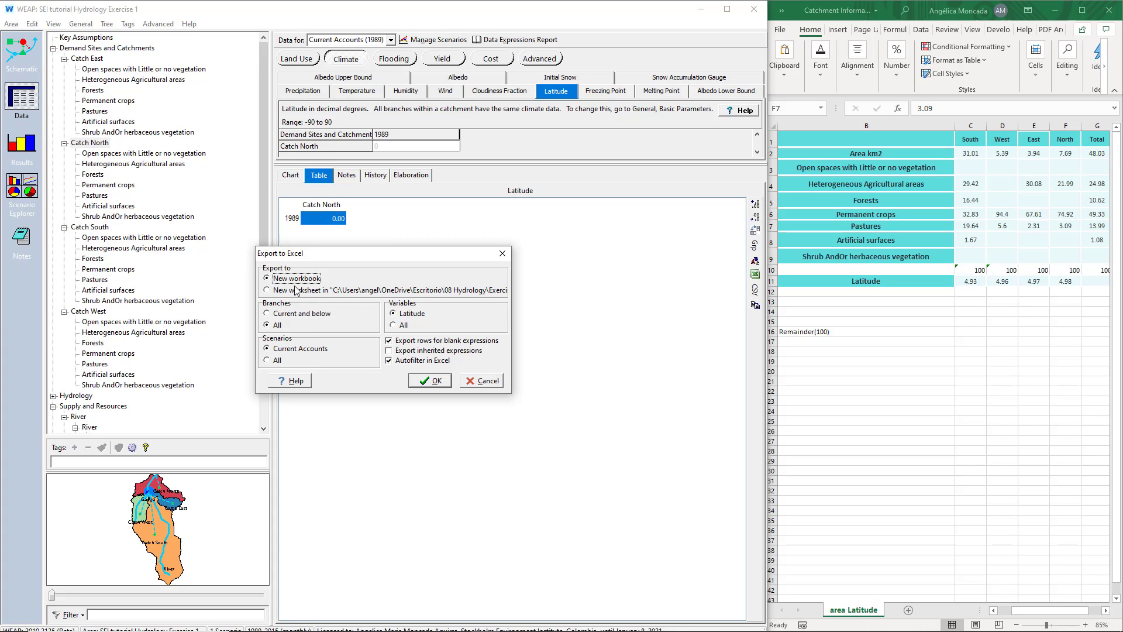
click(282, 351)
click(412, 316)
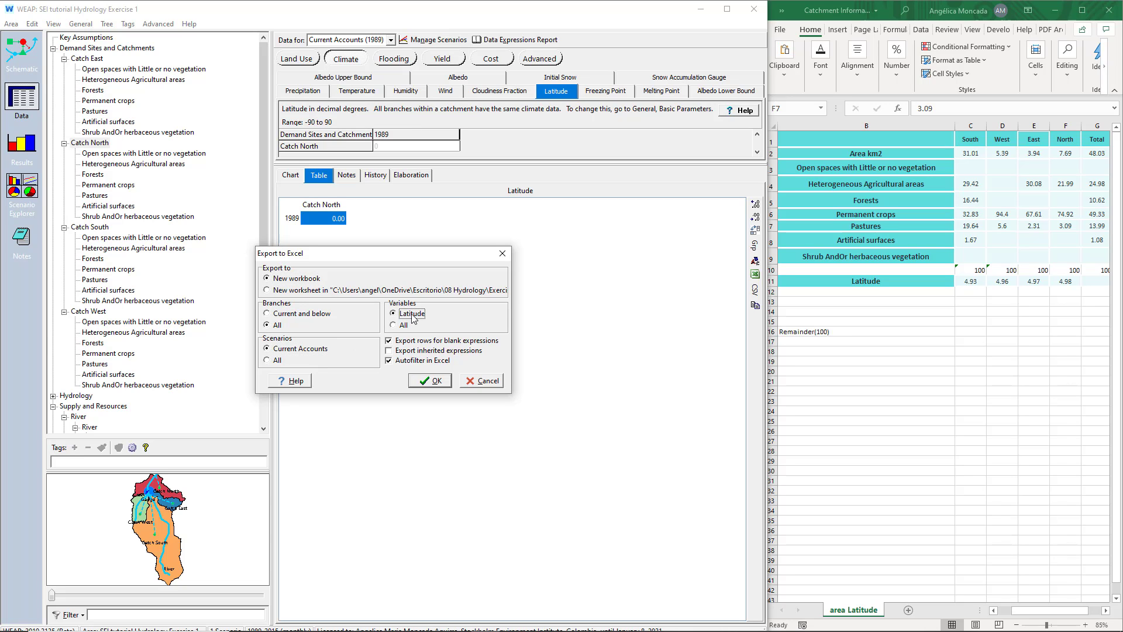
click(427, 382)
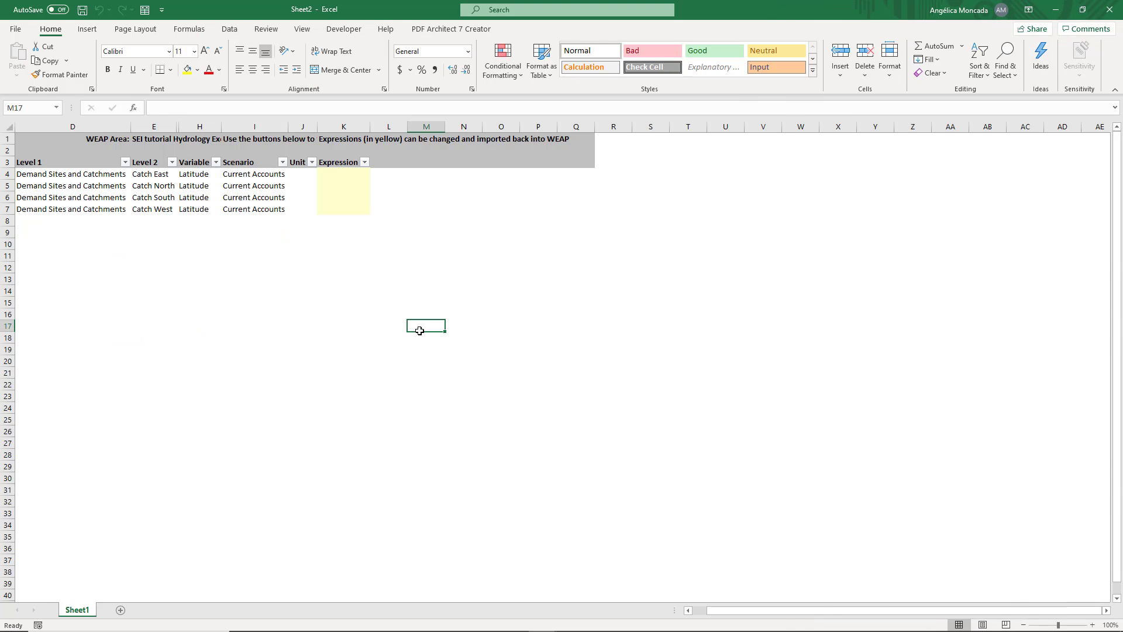
Step: Check the exported catchment order, then copy the East and North latitudes and paste them transposed into the Expression cells K4:K5
drag(154, 174, 154, 209)
drag(971, 139, 1044, 144)
drag(1034, 282, 1065, 281)
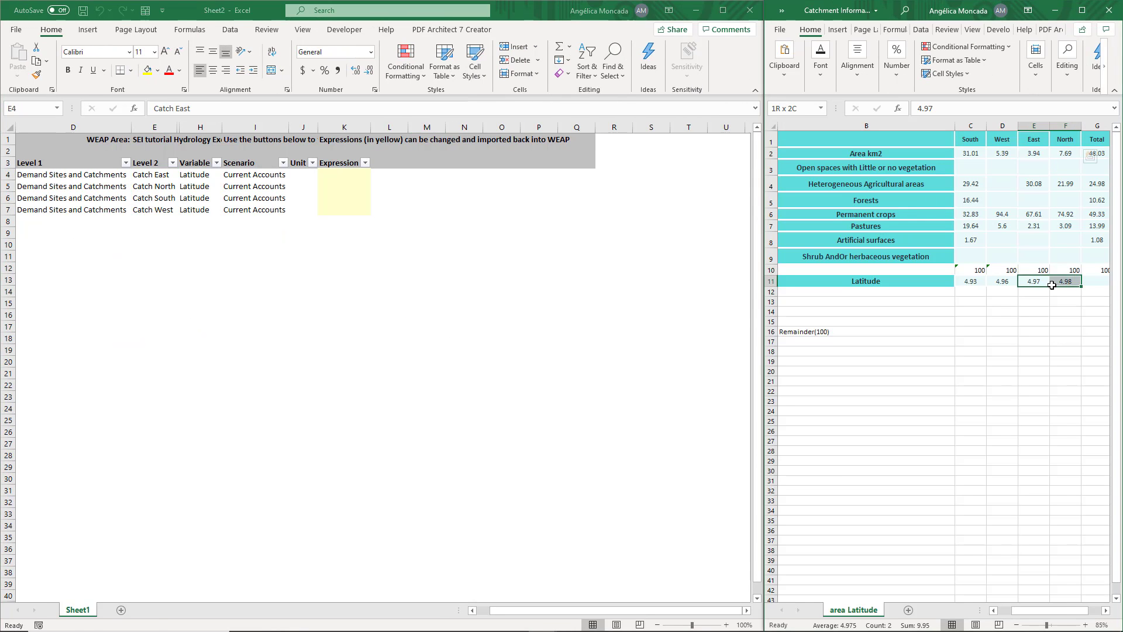
key(ctrl+c)
right_click(345, 175)
click(409, 239)
Step: Copy the South and West latitudes from C11:D11 and paste them transposed into the Expression cells K6:K7
drag(970, 281, 1002, 282)
key(ctrl+c)
right_click(329, 199)
click(394, 263)
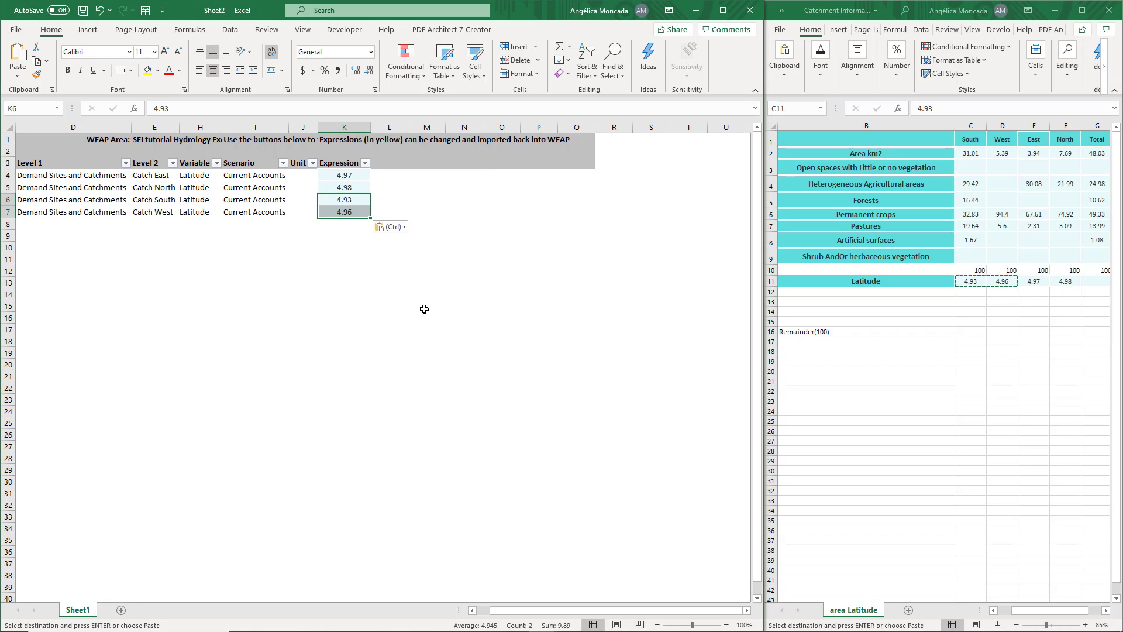
click(424, 309)
Step: Switch to WEAP, import all expressions from Sheet1 of the Sheet2 workbook, and show the latitudes for the whole Demand Sites and Catchments branch
key(alt+Tab)
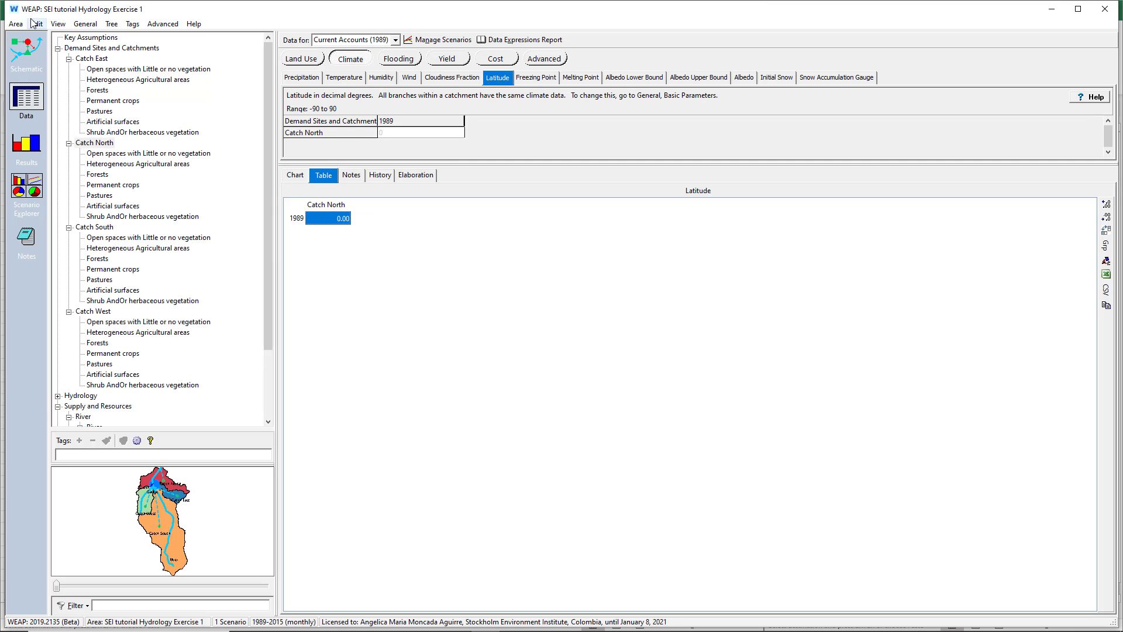
click(36, 24)
click(56, 153)
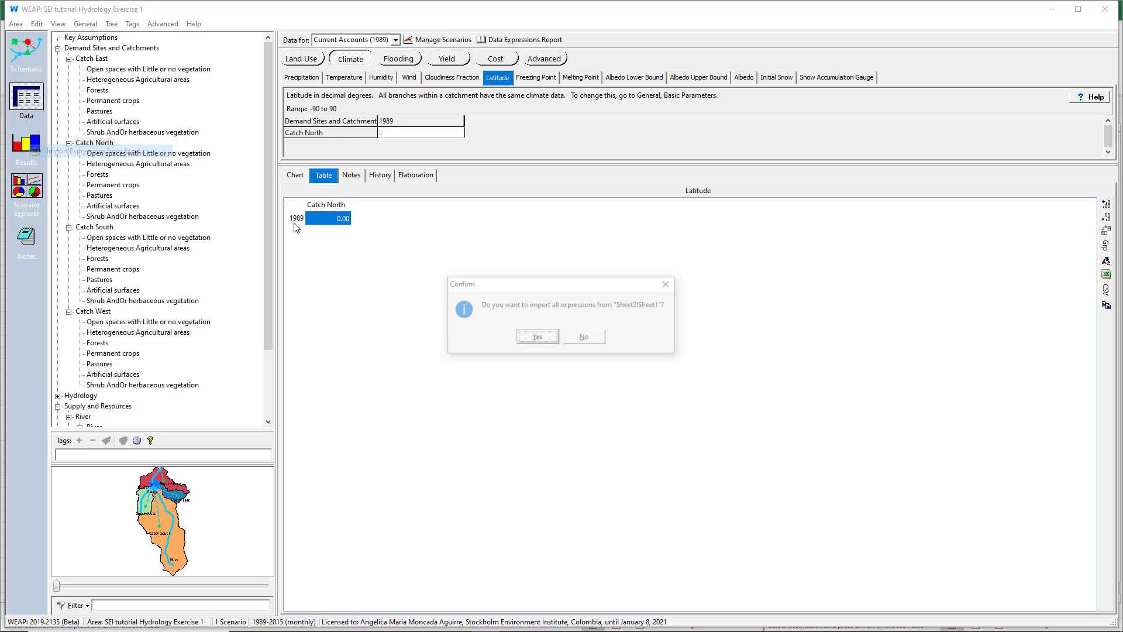
click(531, 344)
click(553, 343)
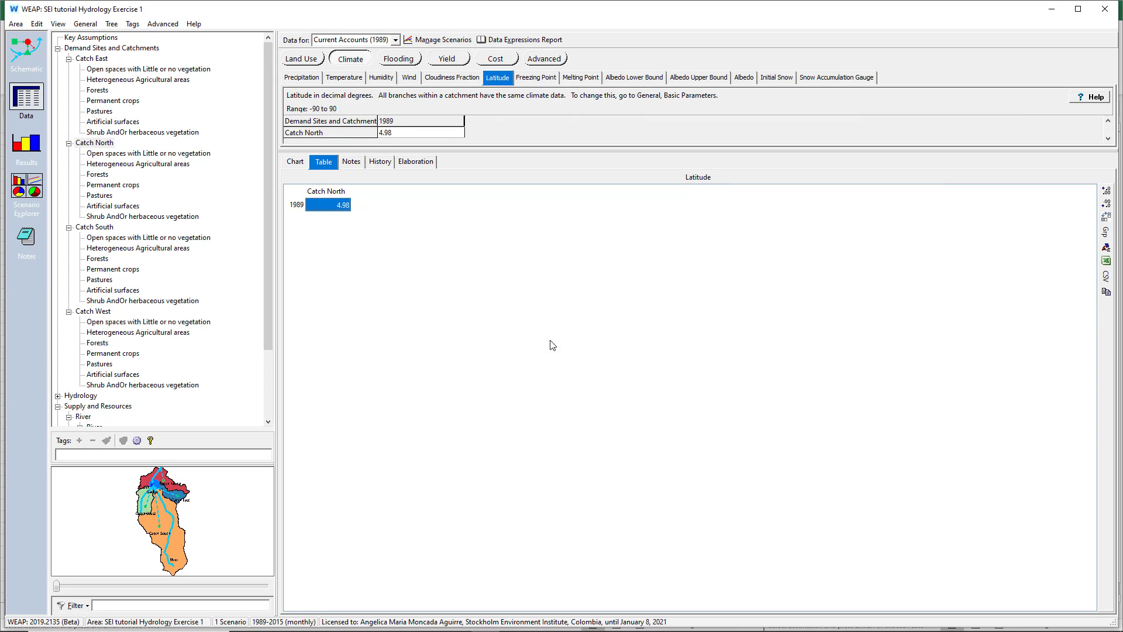
click(111, 48)
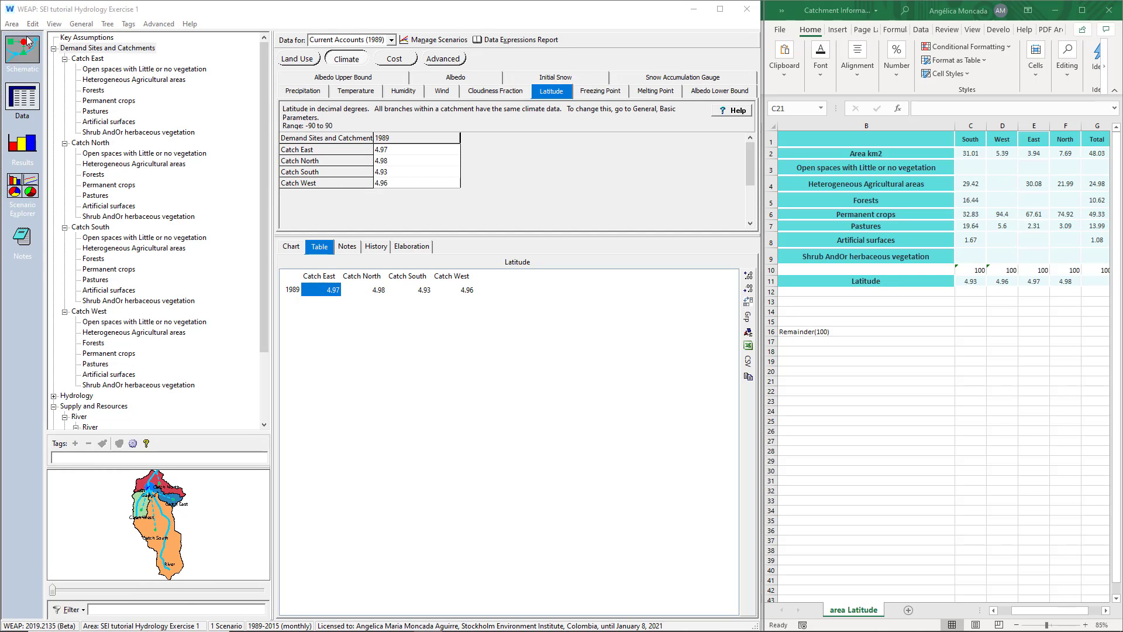
Step: In the schematic, examine which data variables can be edited for the Catch North catchment and the Gauge streamflow gauge
click(22, 52)
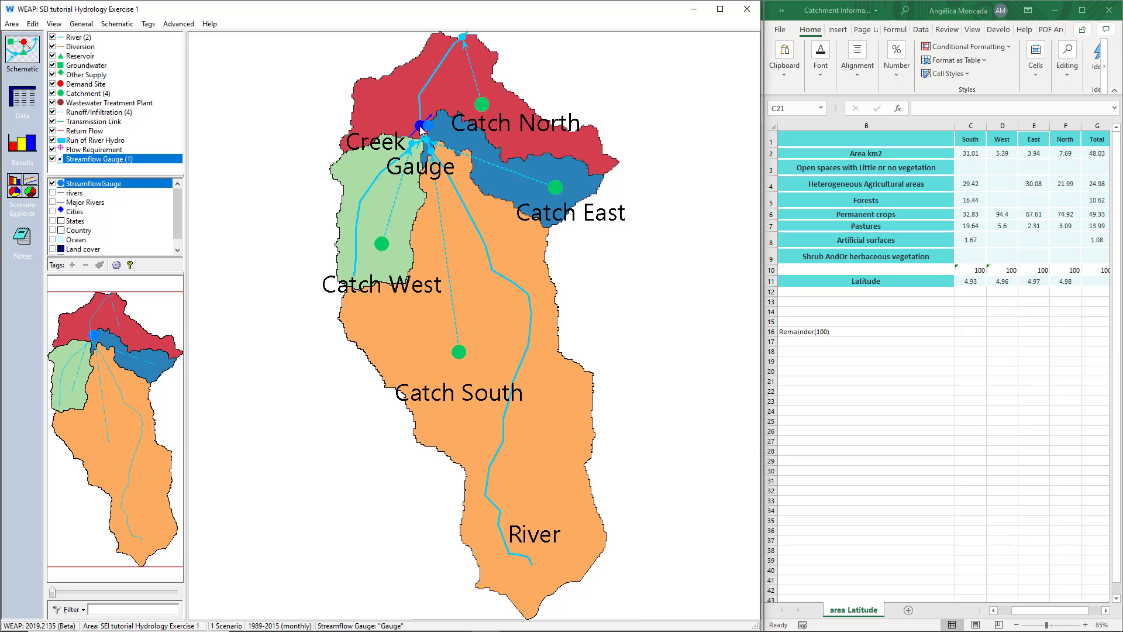
right_click(478, 109)
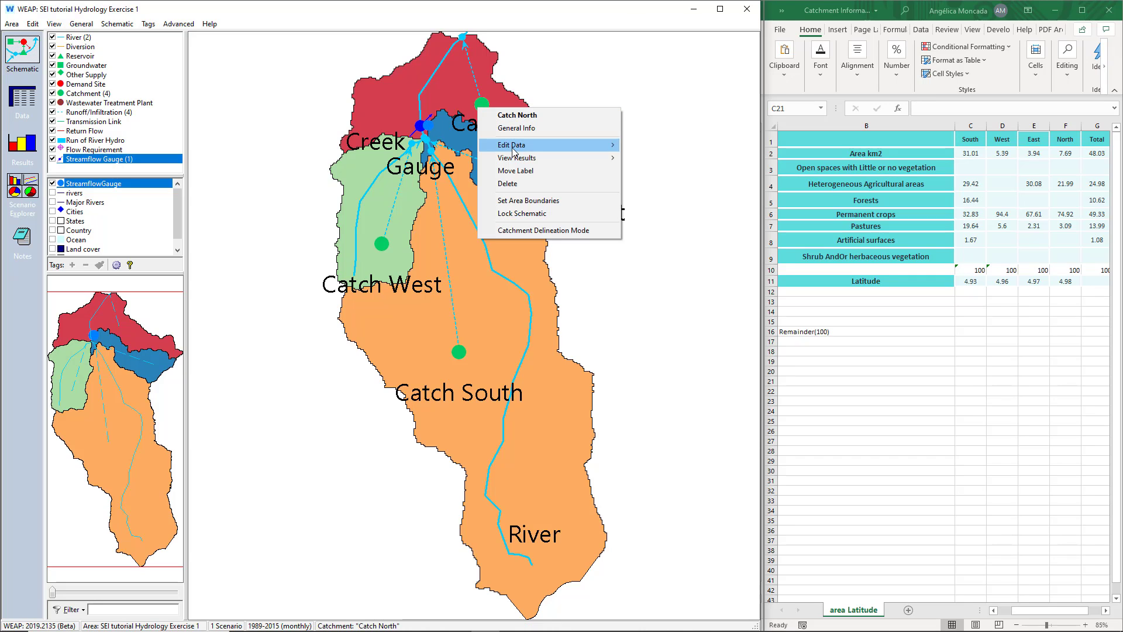
mouse_move(513, 151)
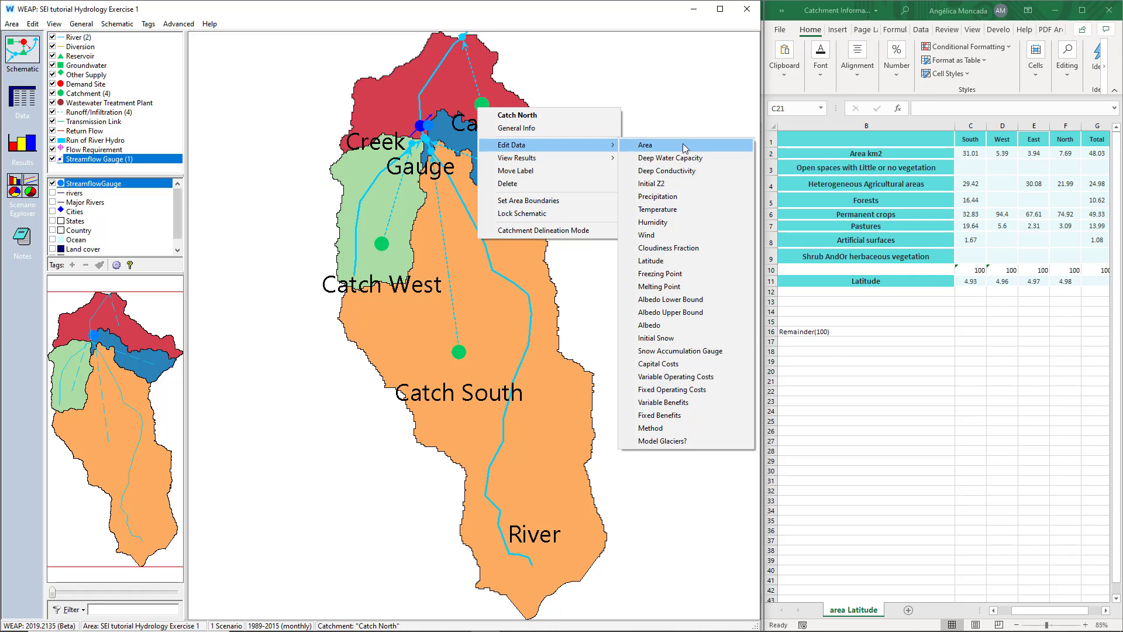
click(417, 124)
right_click(417, 123)
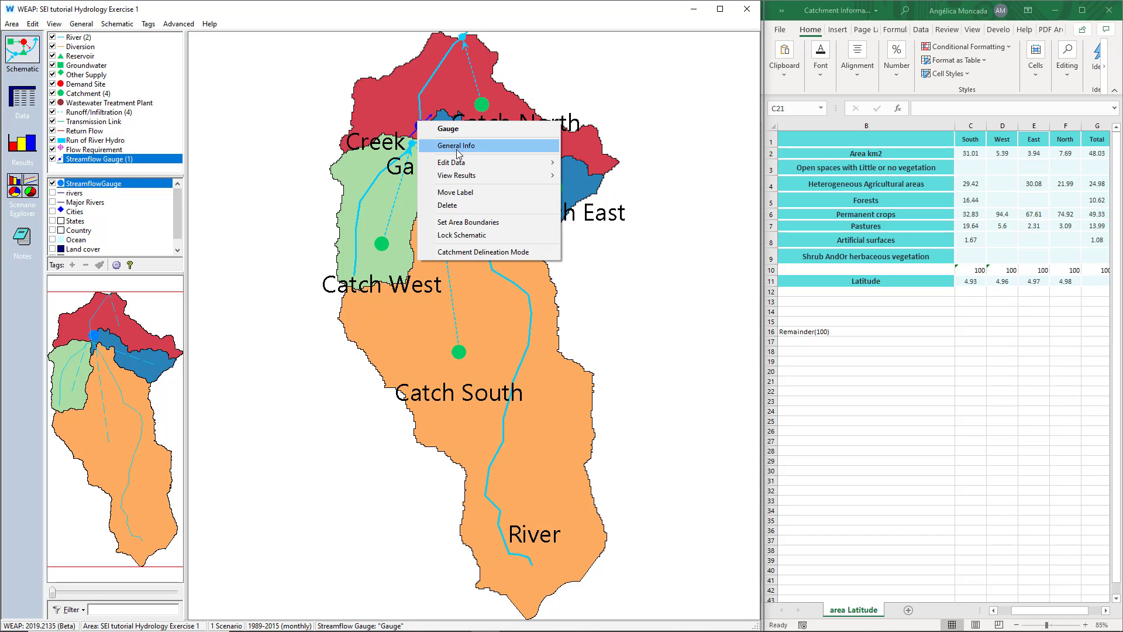
mouse_move(535, 162)
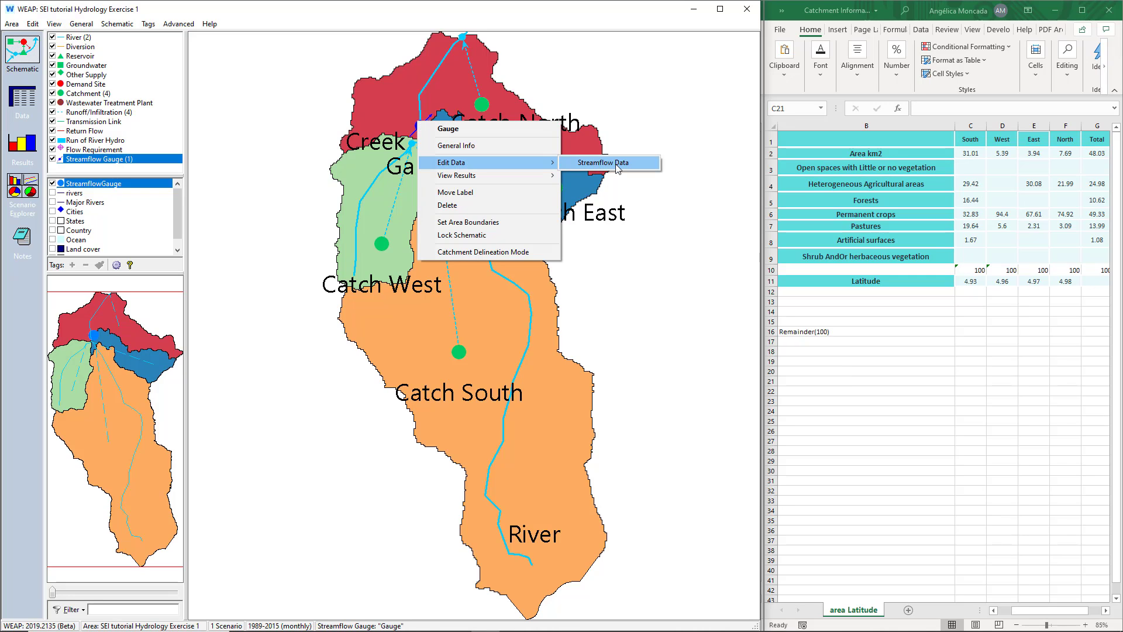
click(485, 108)
right_click(486, 109)
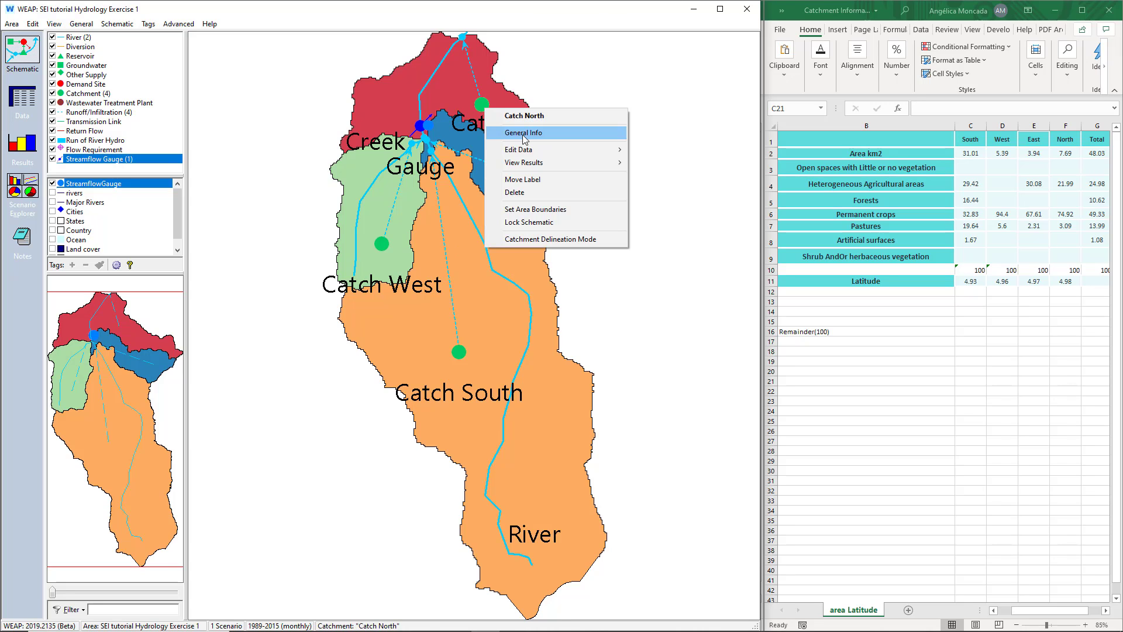
mouse_move(539, 151)
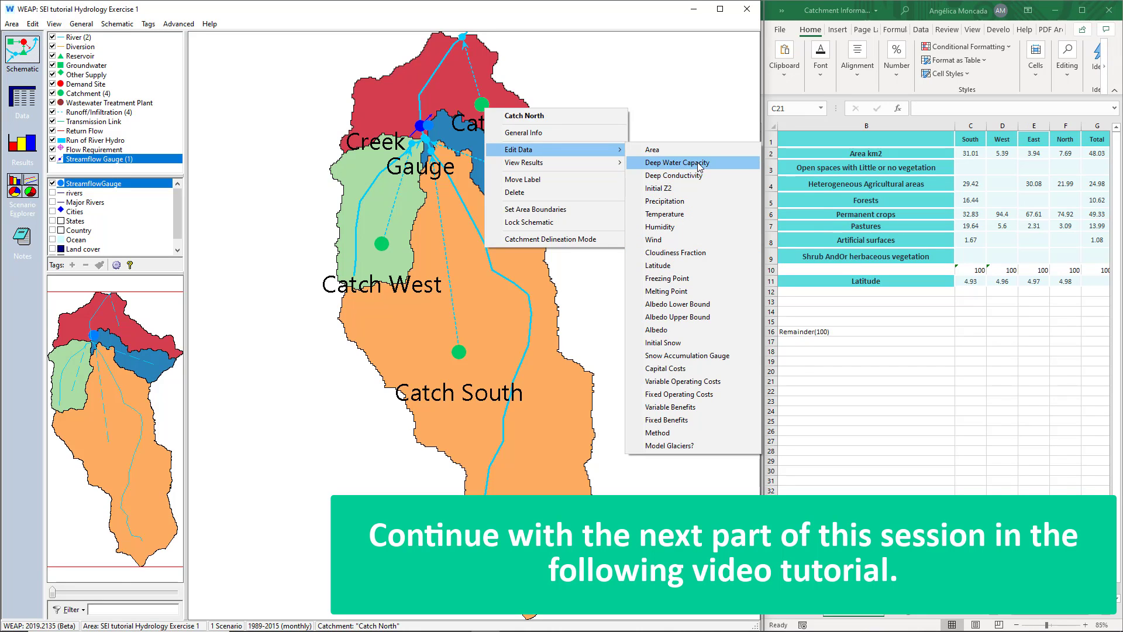
click(678, 112)
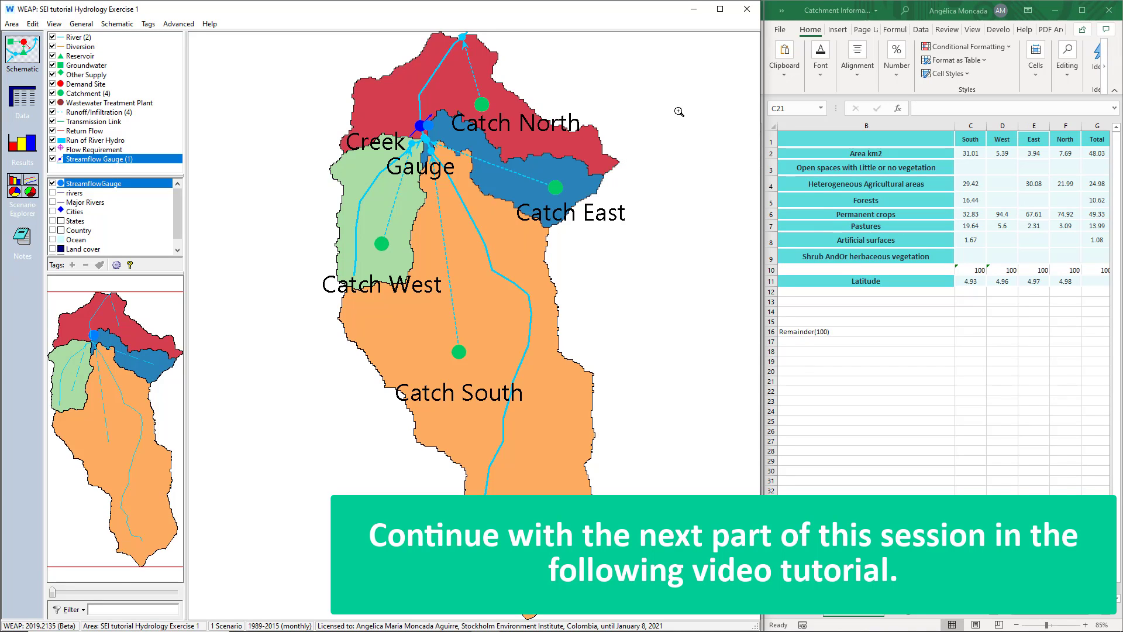